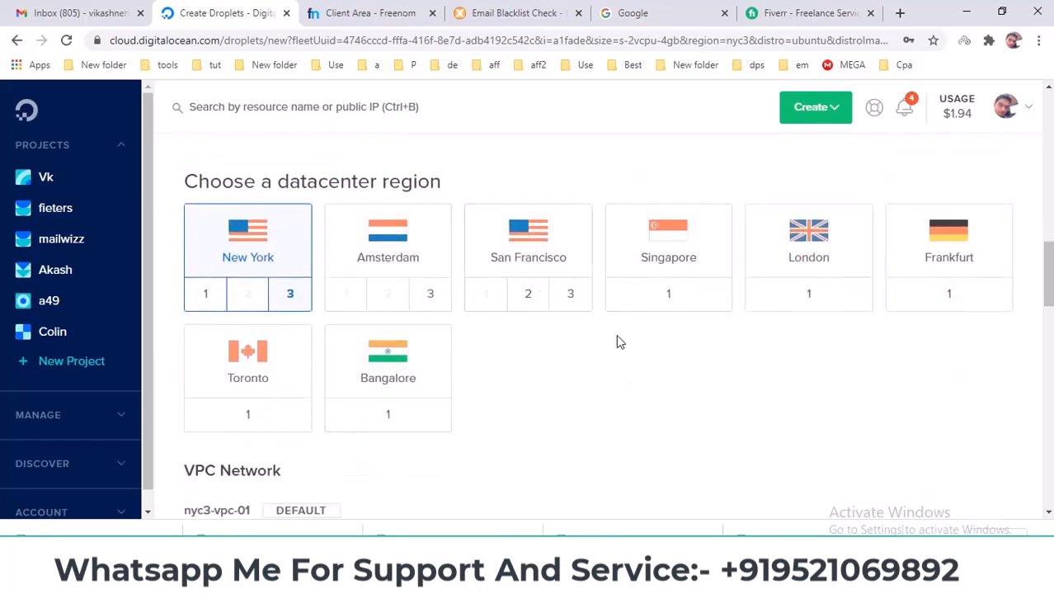
Scroll the Create Droplets form down to the 'Create root password' section.
scroll(603, 354, "down", 6)
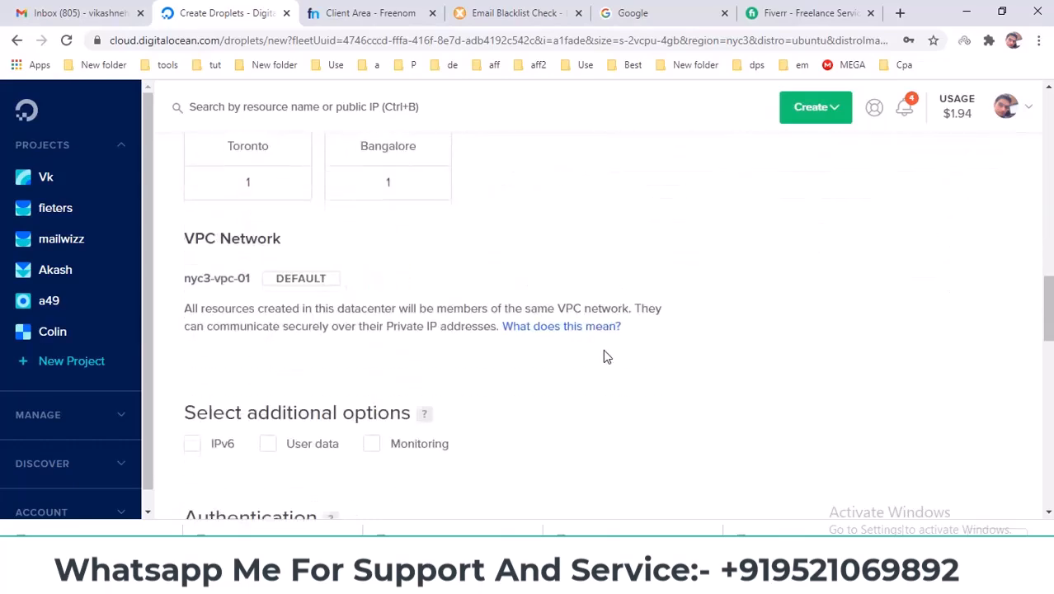
scroll(289, 350, "down", 2)
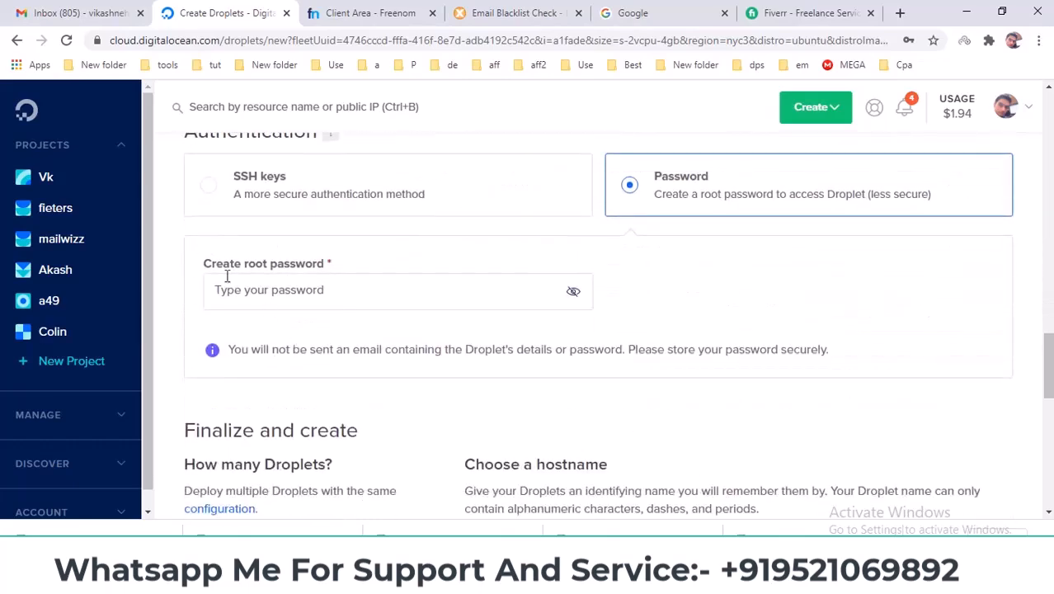
left_click_drag(208, 272, 353, 276)
left_click(353, 276)
scroll(360, 268, "down", 1)
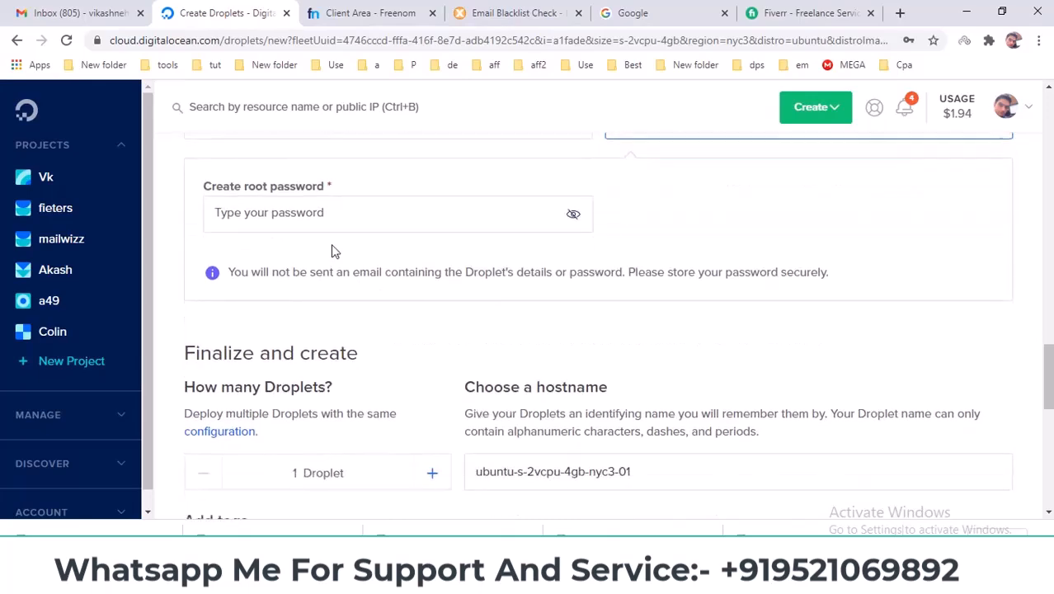
Search 'password generator' in a new tab and open passwordsgenerator.net.
left_click(900, 13)
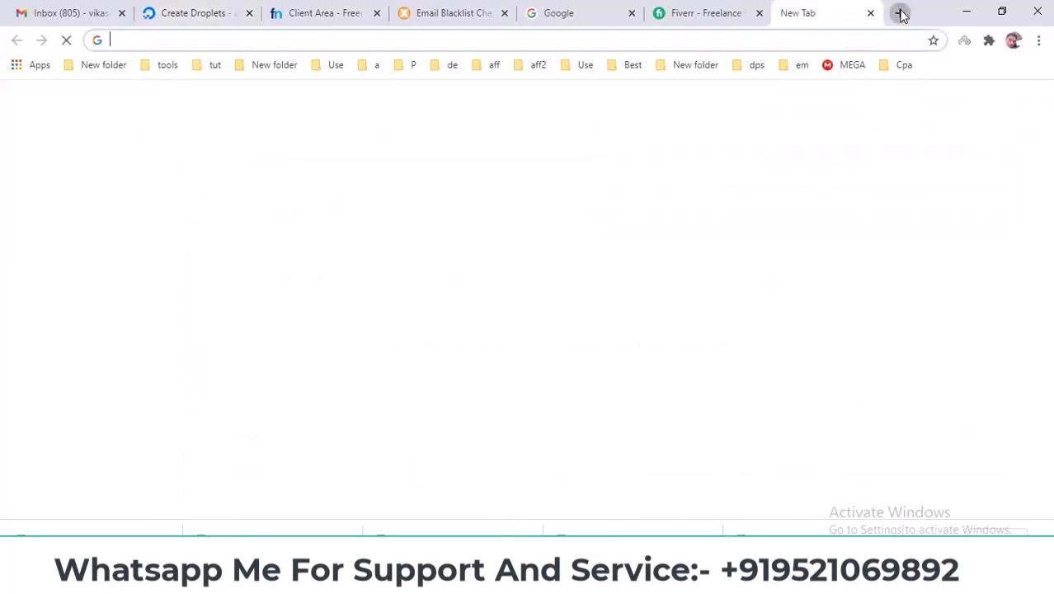
type("pass")
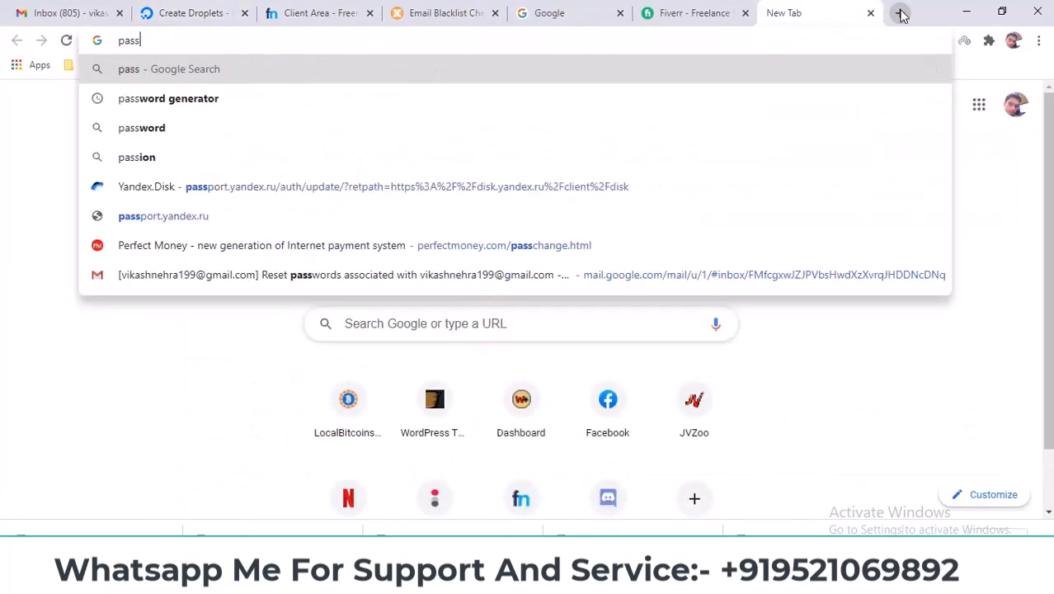
key("Down")
key("Return")
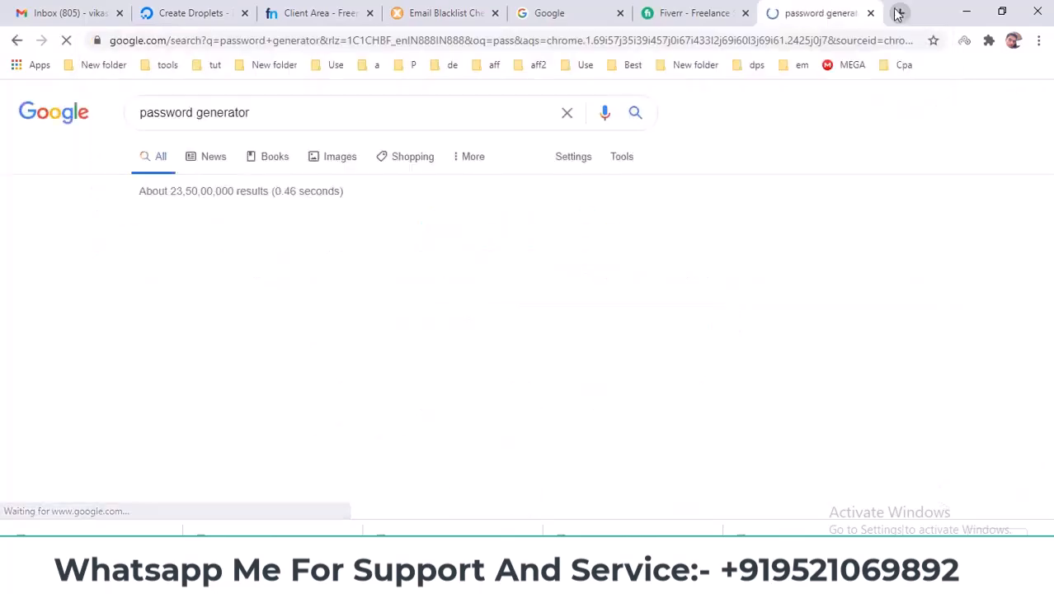
left_click_drag(763, 11, 276, 12)
left_click(227, 241)
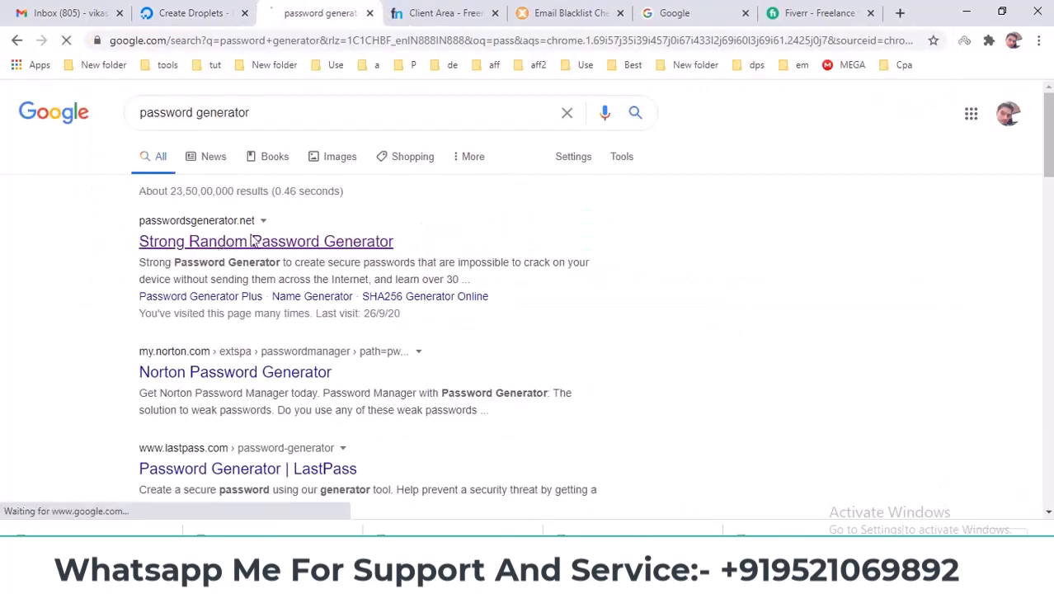
Generate and copy a 16-character password with symbols, numbers and mixed case, then focus the root password field.
scroll(454, 309, "down", 2)
left_click(391, 168)
left_click(391, 188)
left_click(391, 210)
left_click(391, 251)
left_click(391, 294)
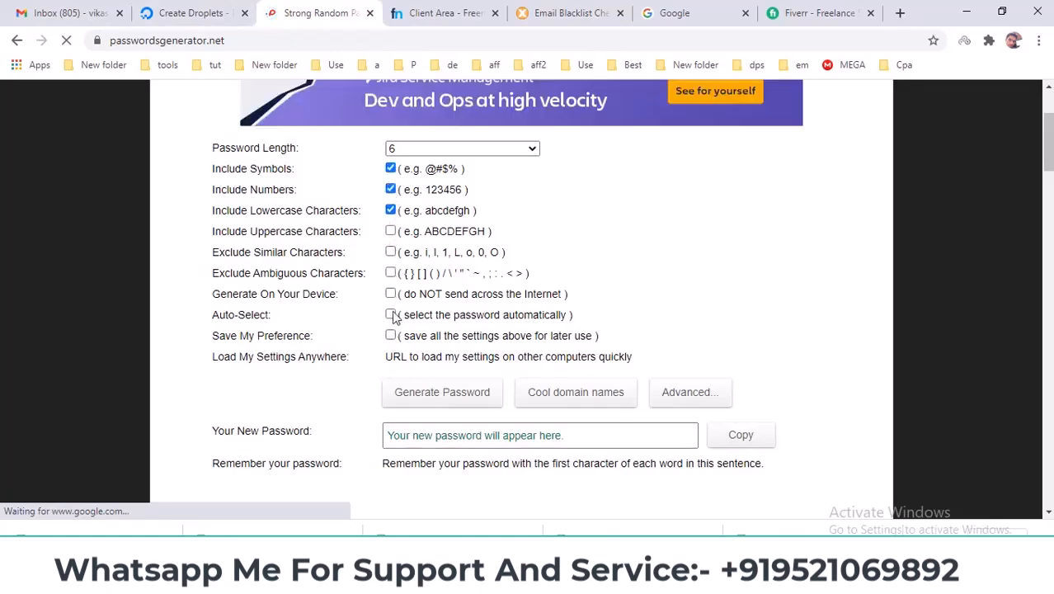
left_click(391, 314)
left_click(391, 336)
left_click(442, 392)
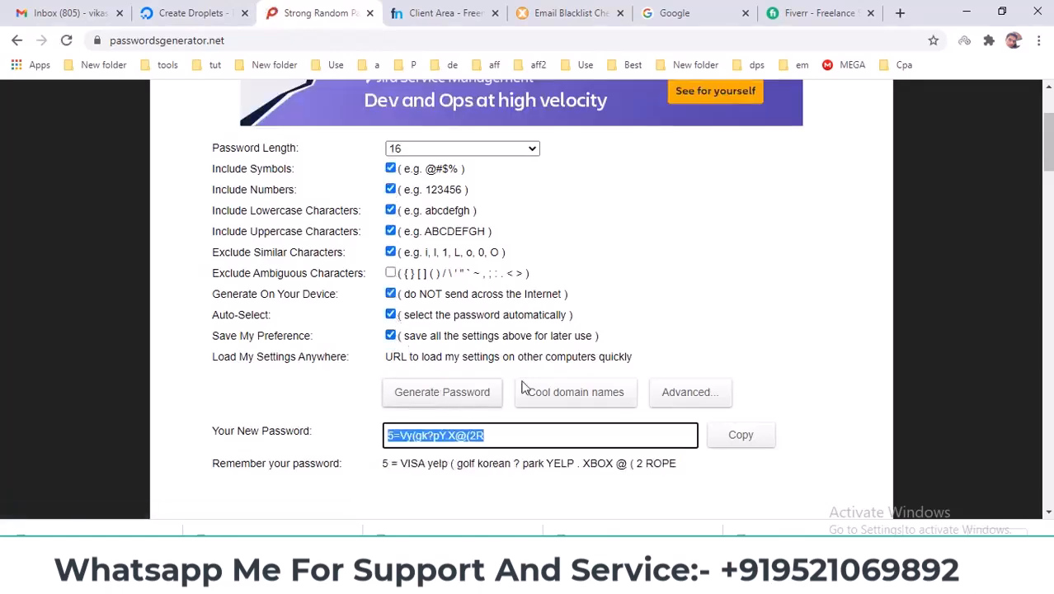
left_click(734, 441)
left_click(191, 13)
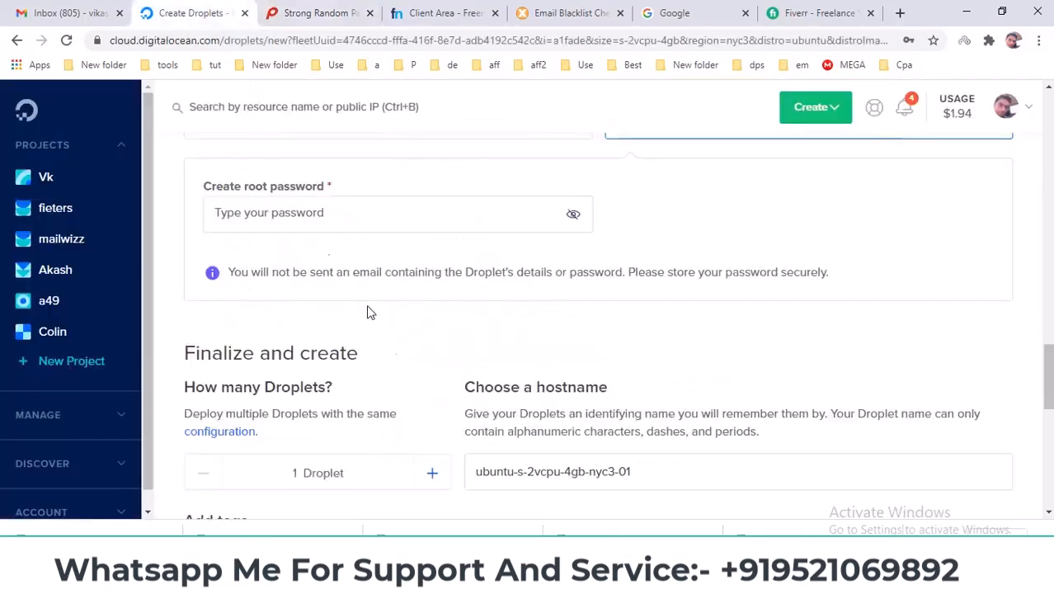
left_click(315, 221)
Paste the generated password as the root password and note it in Notepad after 'root pass ='.
key("ctrl+v")
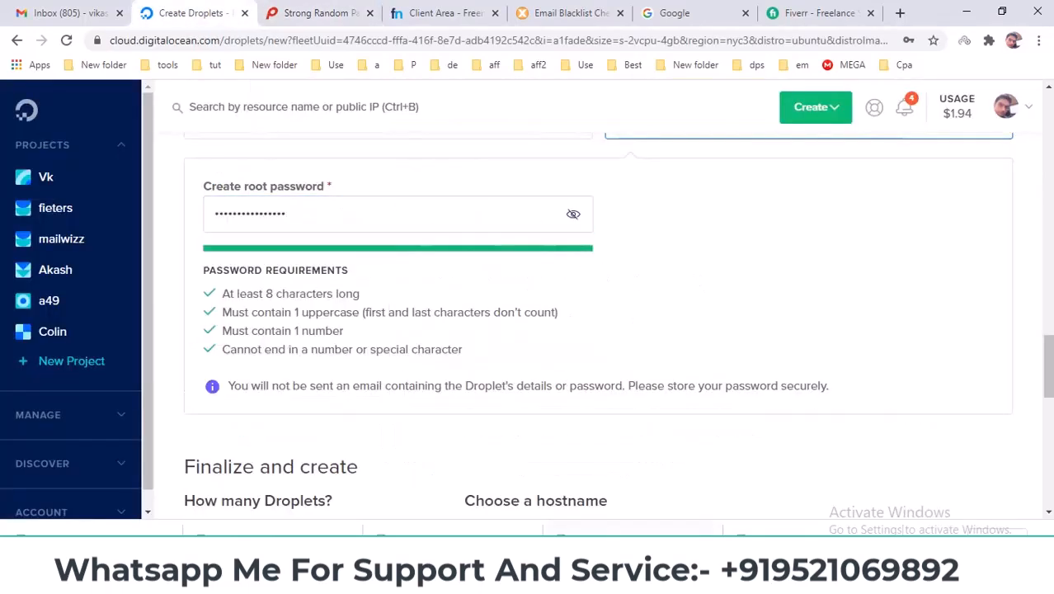
left_click(662, 582)
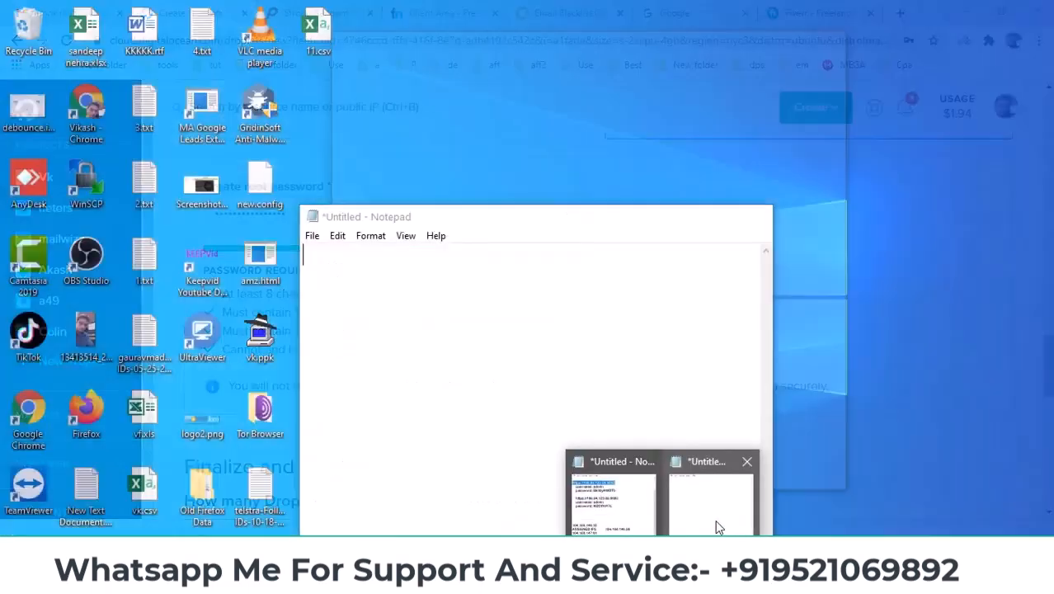
left_click(715, 519)
type("r")
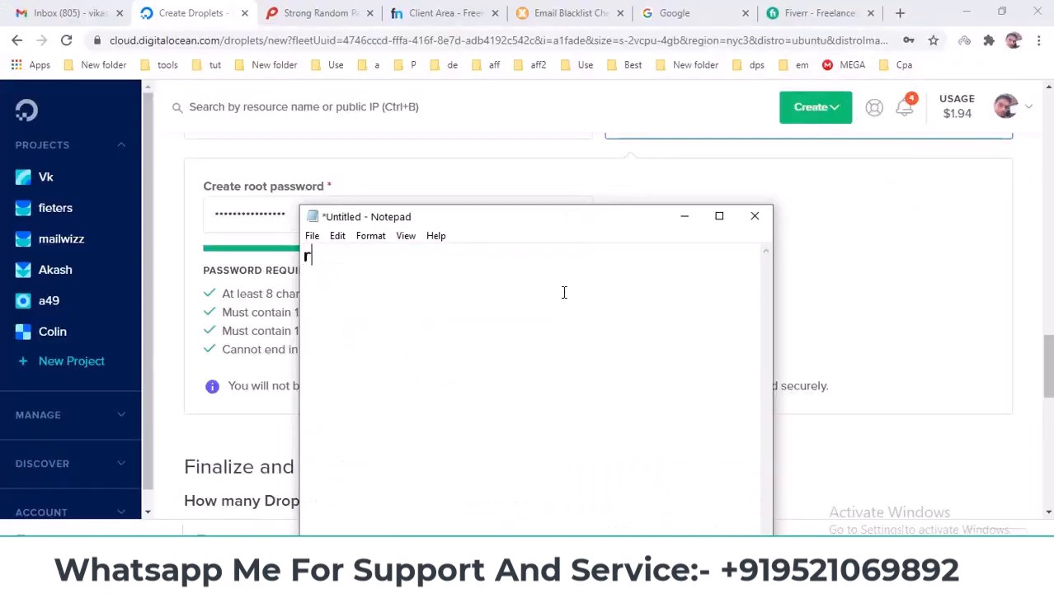
type("oot pass =")
key("ctrl+v")
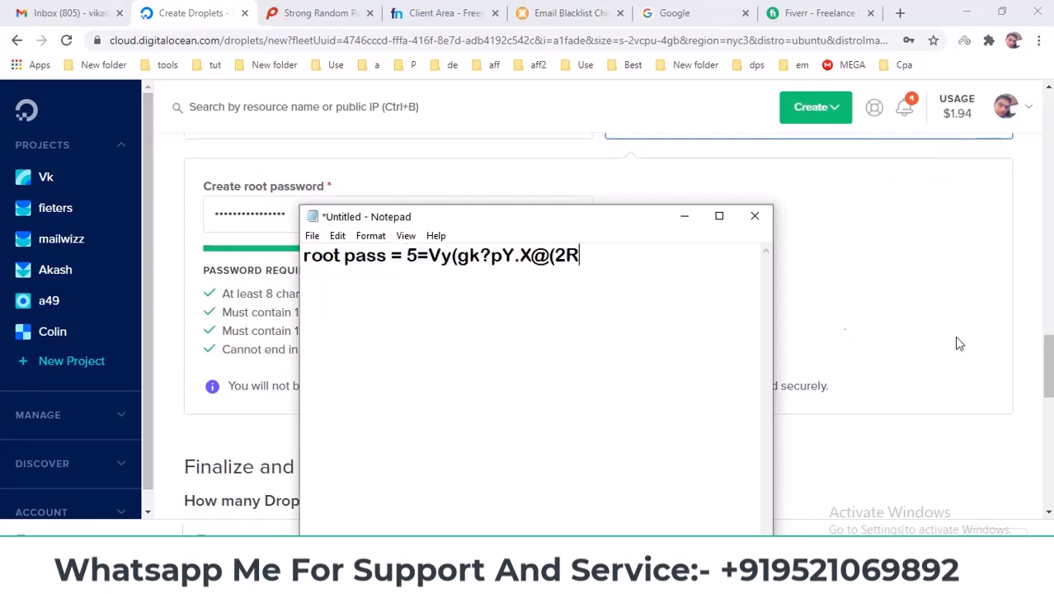
left_click(986, 339)
scroll(986, 338, "down", 1)
scroll(528, 373, "down", 5)
scroll(495, 277, "up", 3)
left_click_drag(460, 271, 624, 278)
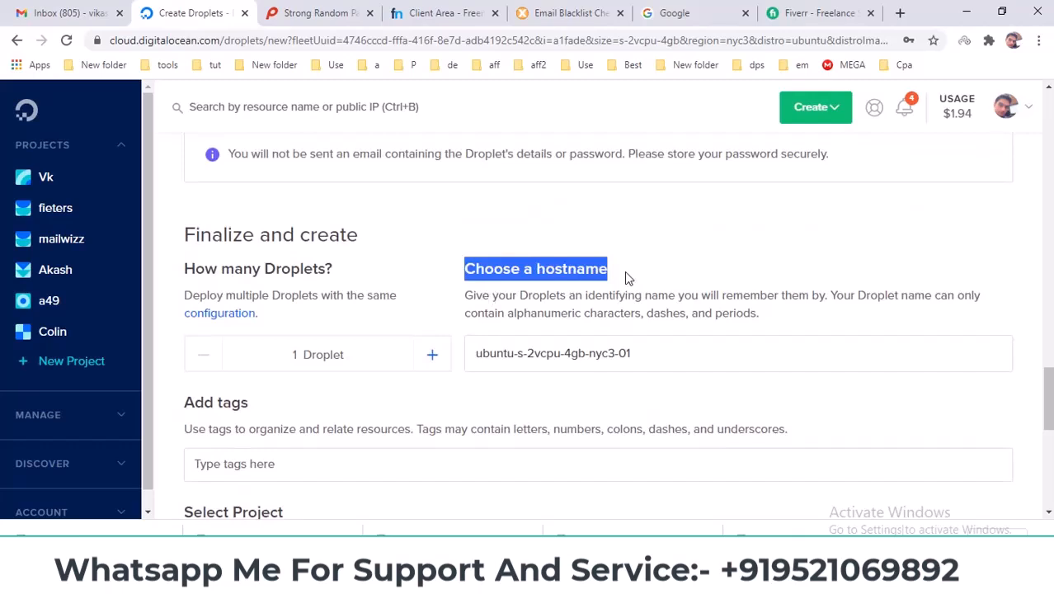
Copy the domain name webtoolsoft.tk from the Freenom page.
left_click_drag(443, 23, 317, 23)
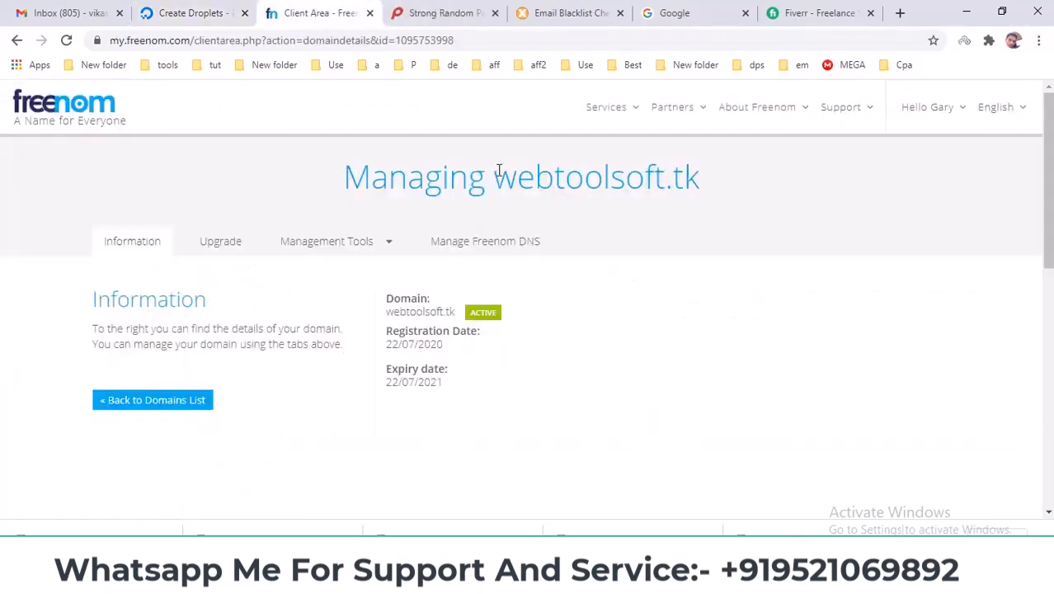
left_click_drag(494, 175, 699, 176)
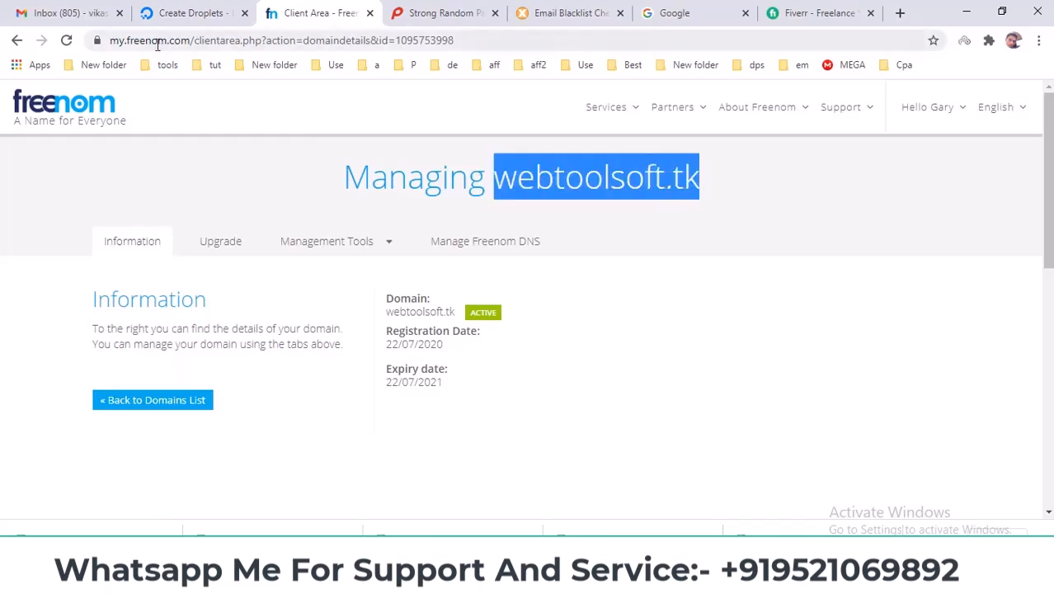
right_click(567, 172)
left_click(588, 181)
Replace the droplet hostname with webtoolsoft.tk and create the droplet.
left_click(191, 12)
left_click(532, 354)
key("ctrl+a")
key("ctrl+v")
left_click(514, 385)
scroll(528, 417, "down", 5)
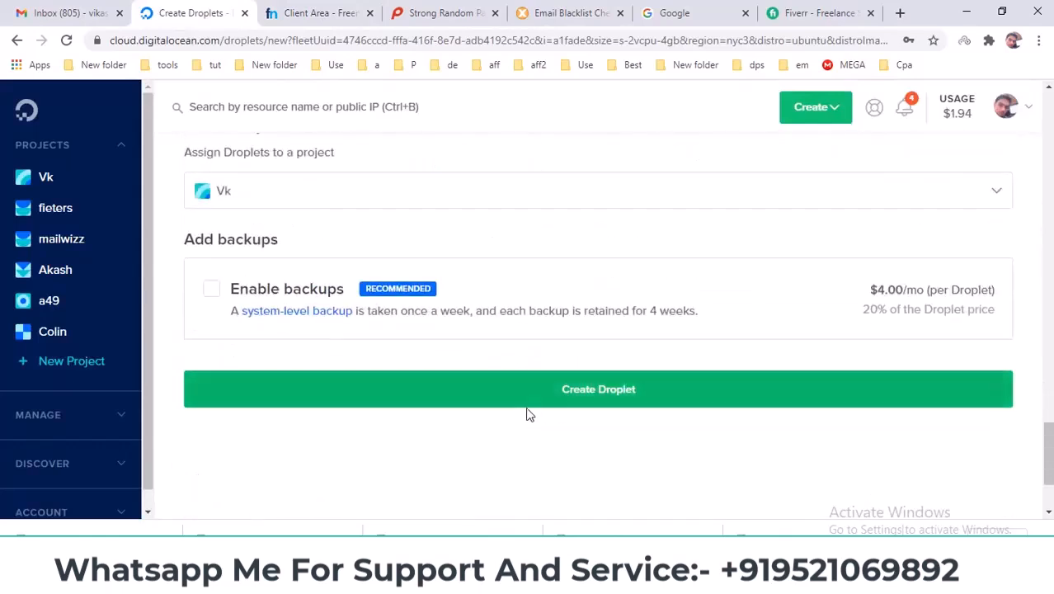
left_click(567, 386)
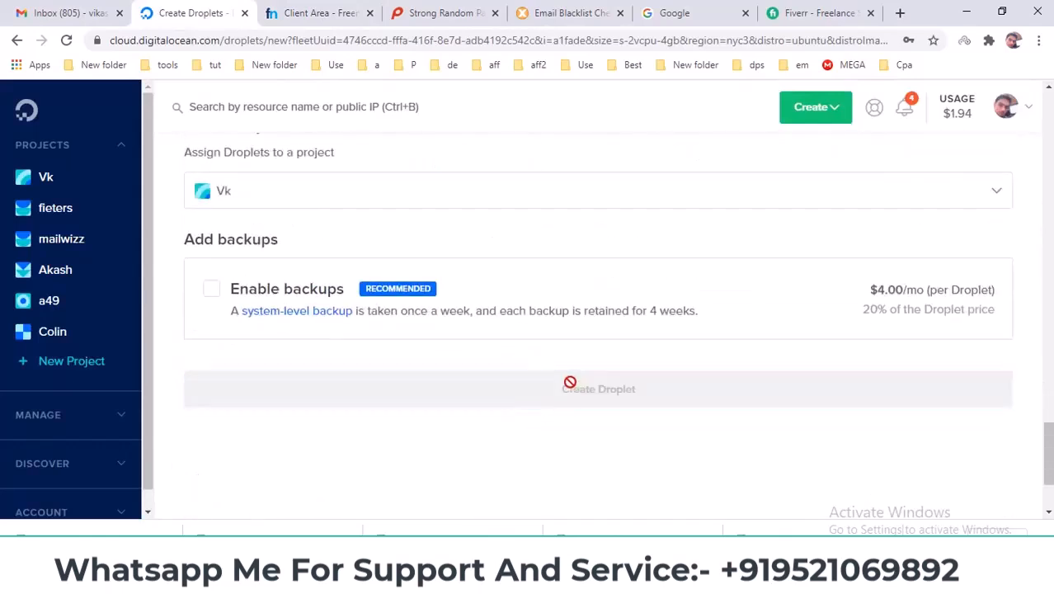
left_click(937, 69)
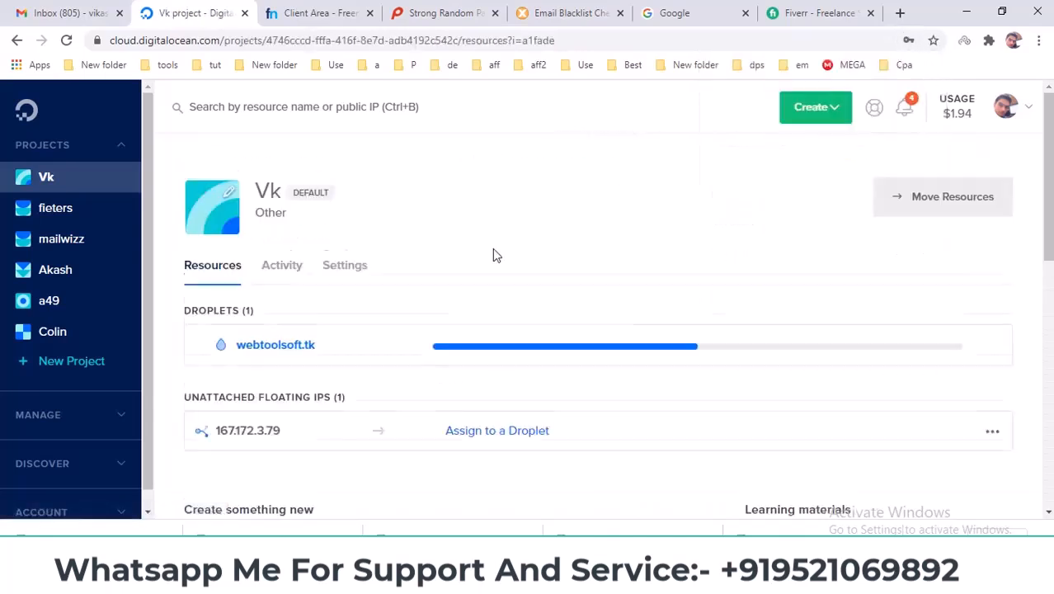
Check back on the webtoolsoft.tk droplet until provisioning completes and IP 104.131.183.210 appears.
scroll(493, 255, "down", 1)
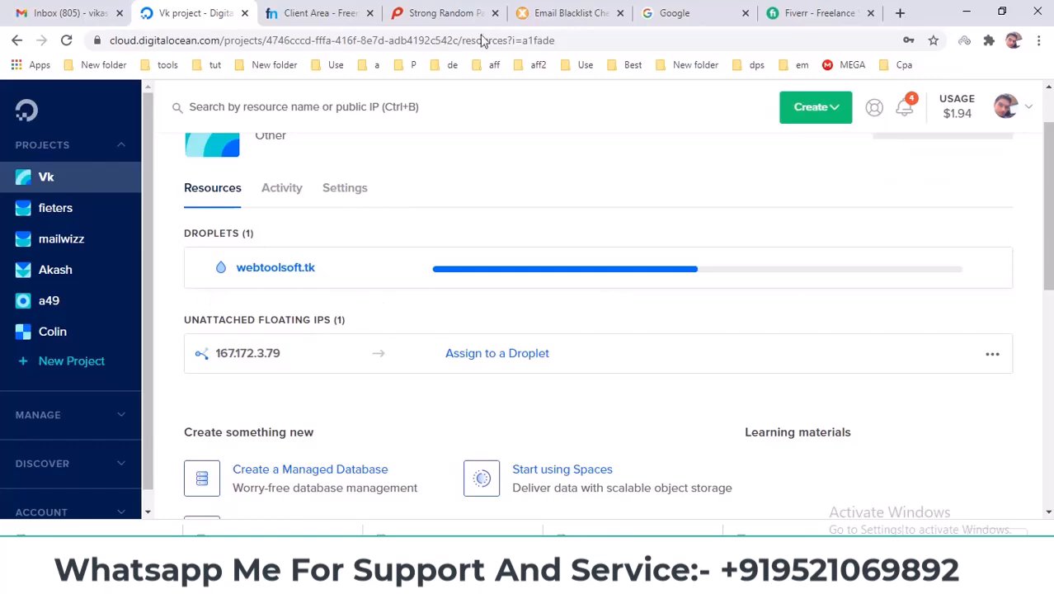
left_click(561, 12)
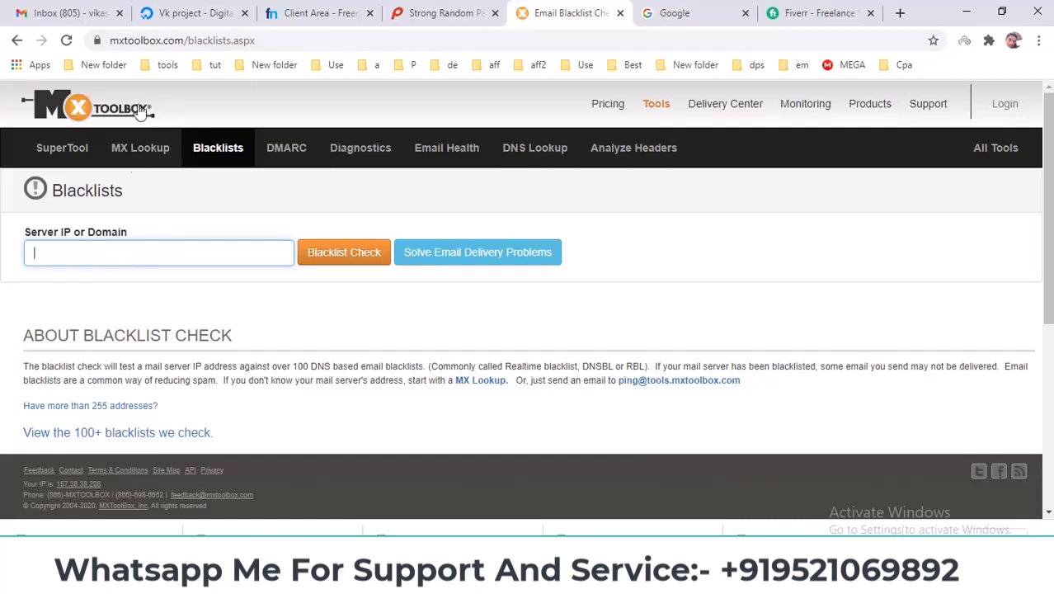
left_click(196, 12)
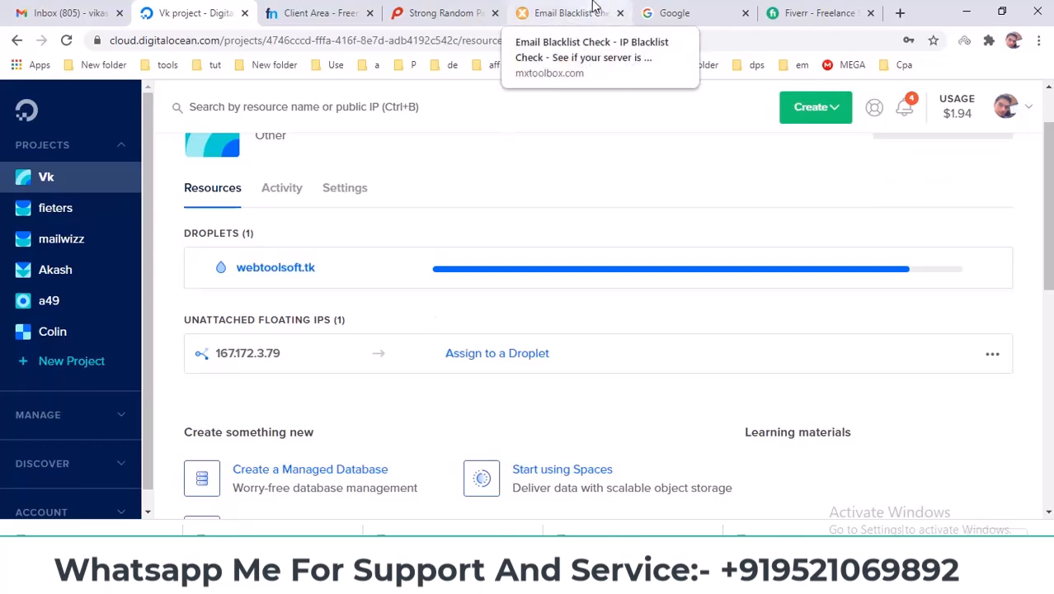
left_click(594, 10)
left_click(194, 13)
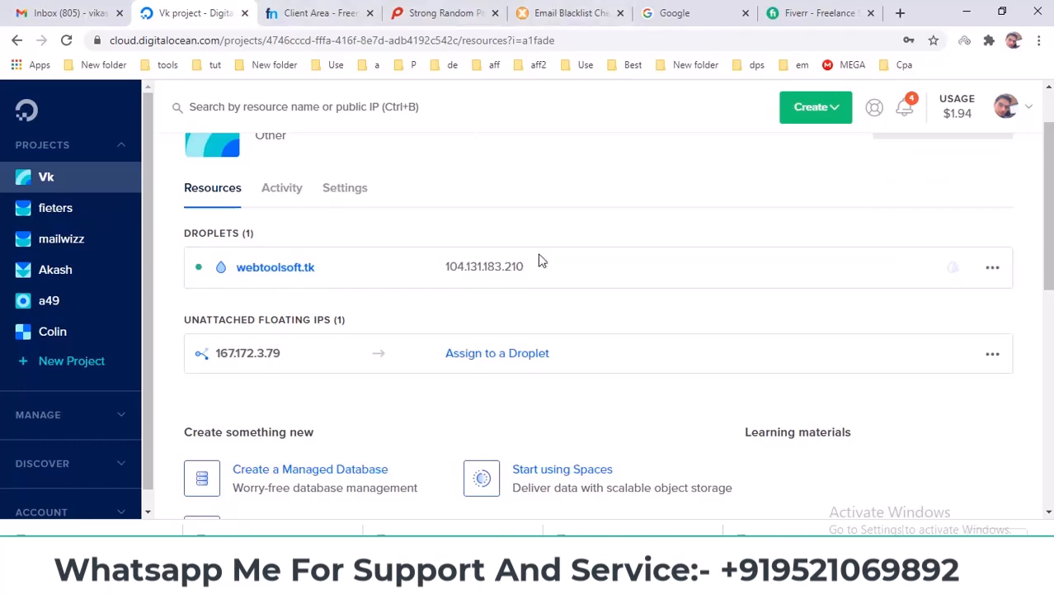
Run an MxToolbox blacklist check on 104.131.183.210 and review the 0 of 86 results.
left_click(537, 267)
left_click(569, 12)
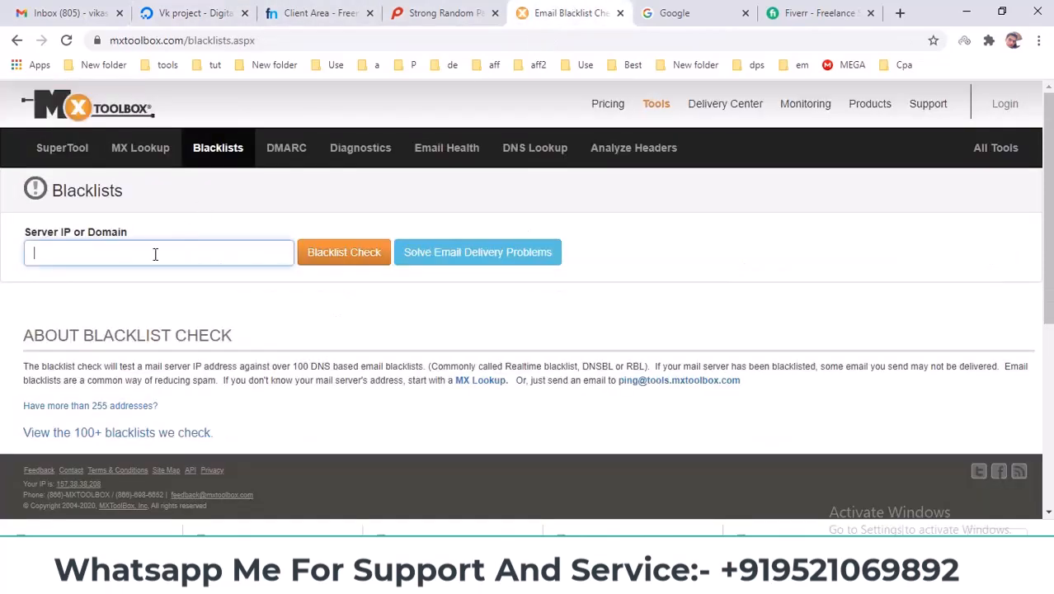
key("ctrl+v")
left_click(338, 261)
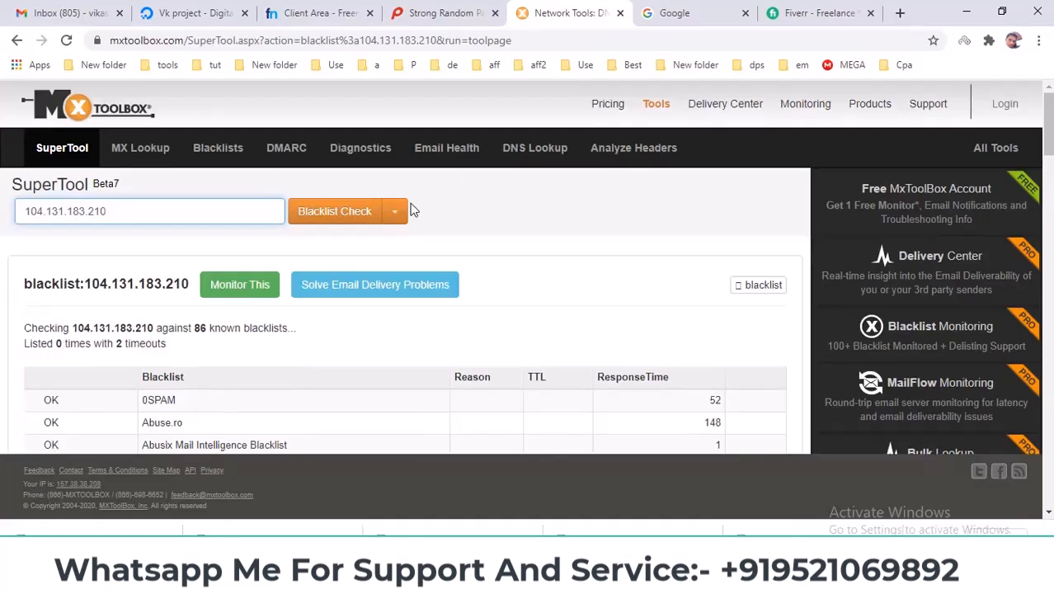
scroll(49, 231, "down", 2)
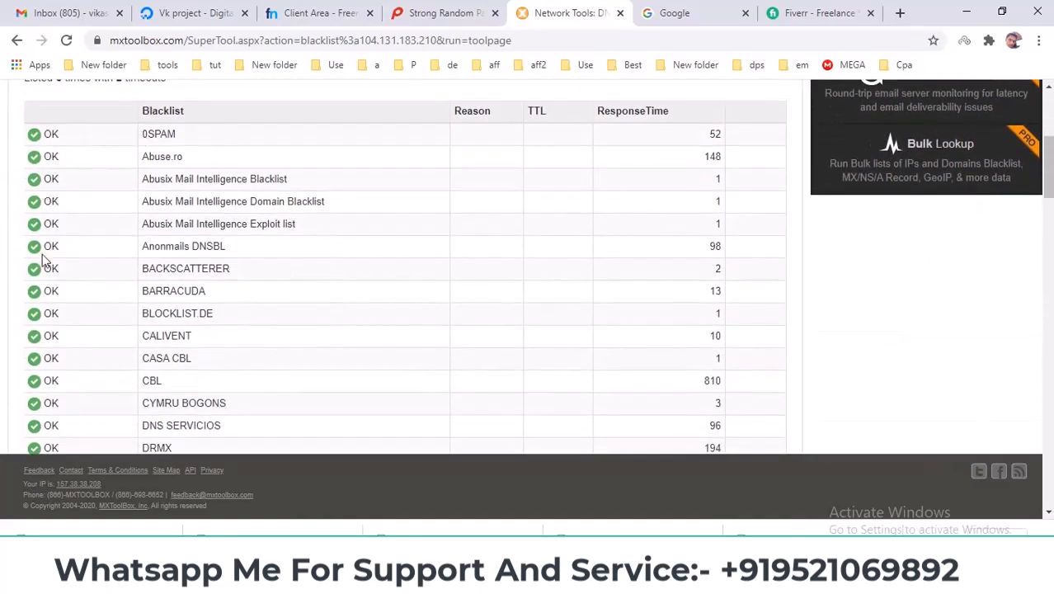
scroll(47, 247, "down", 12)
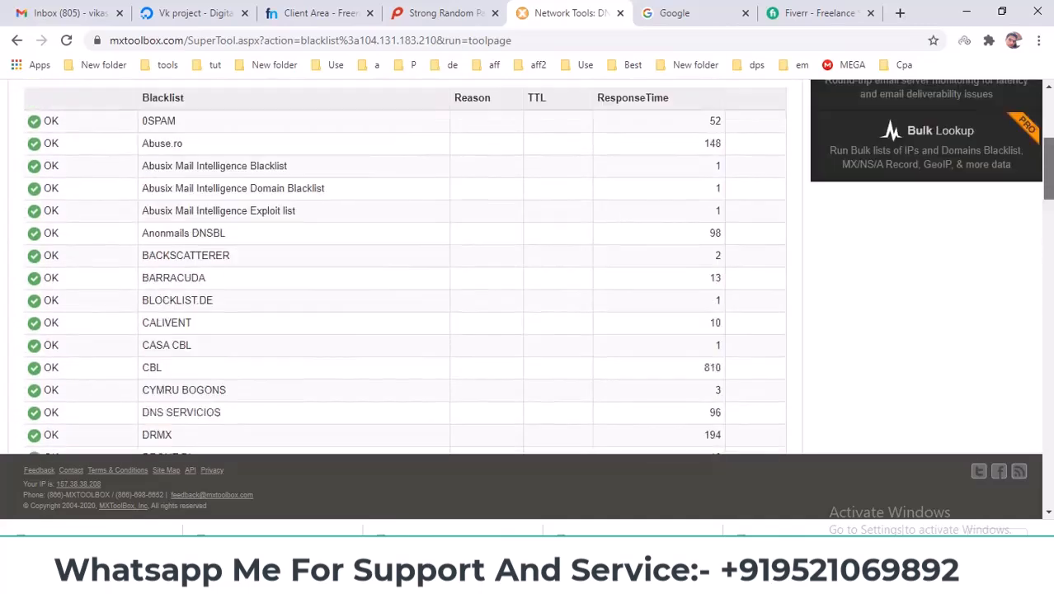
scroll(396, 272, "up", 4)
Copy the droplet IP again and reload the Freenom domain page.
left_click(190, 13)
left_click(539, 268)
left_click(338, 13)
left_click(288, 194)
right_click(289, 194)
left_click(323, 237)
Open Freenom's DNS management for webtoolsoft.tk.
left_click(188, 13)
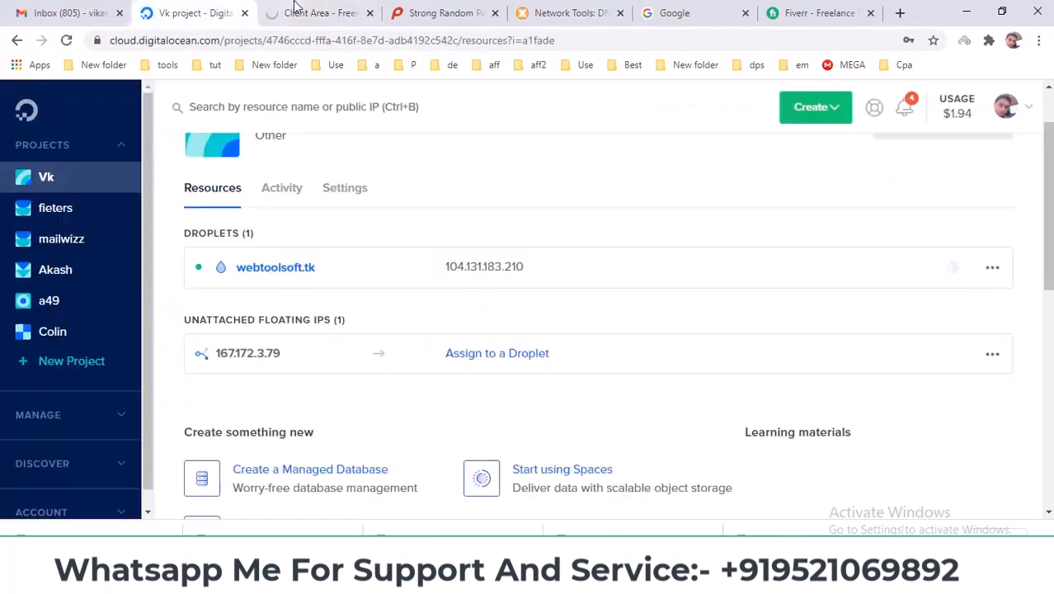
left_click(305, 9)
left_click(206, 10)
left_click(297, 8)
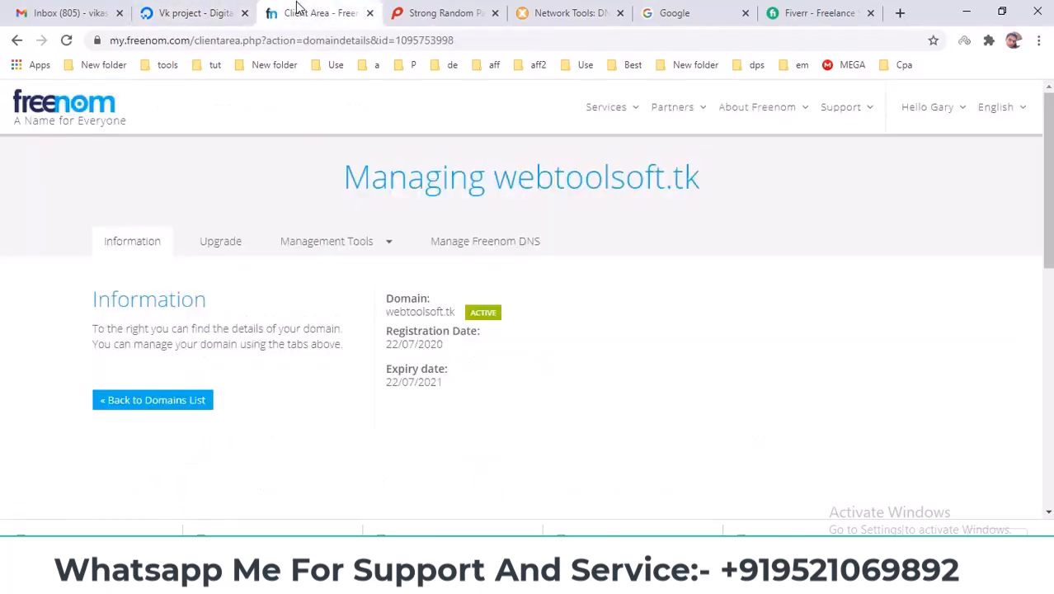
left_click(494, 250)
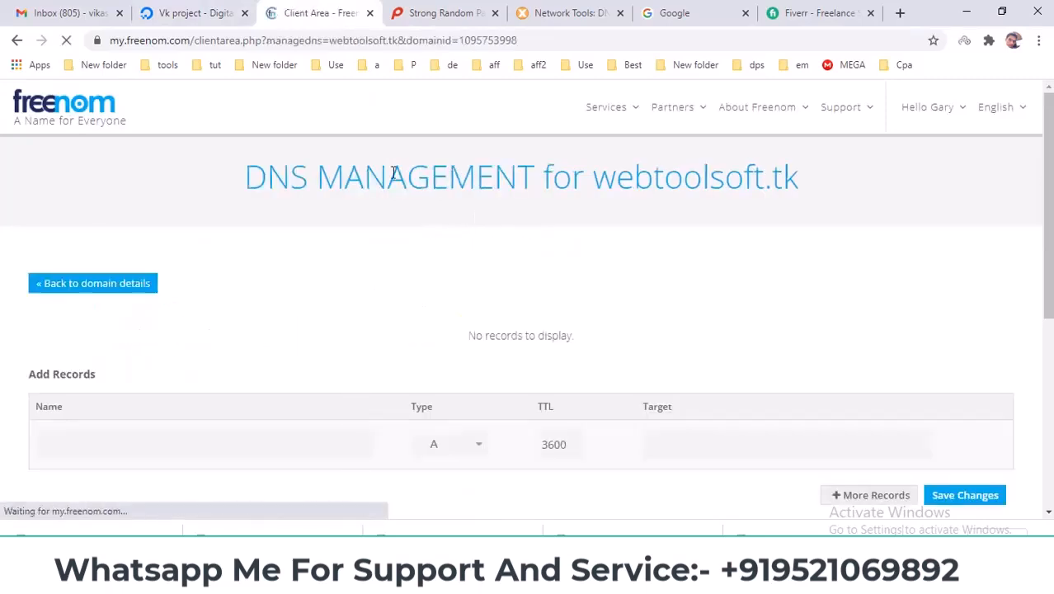
scroll(438, 271, "down", 2)
left_click(202, 10)
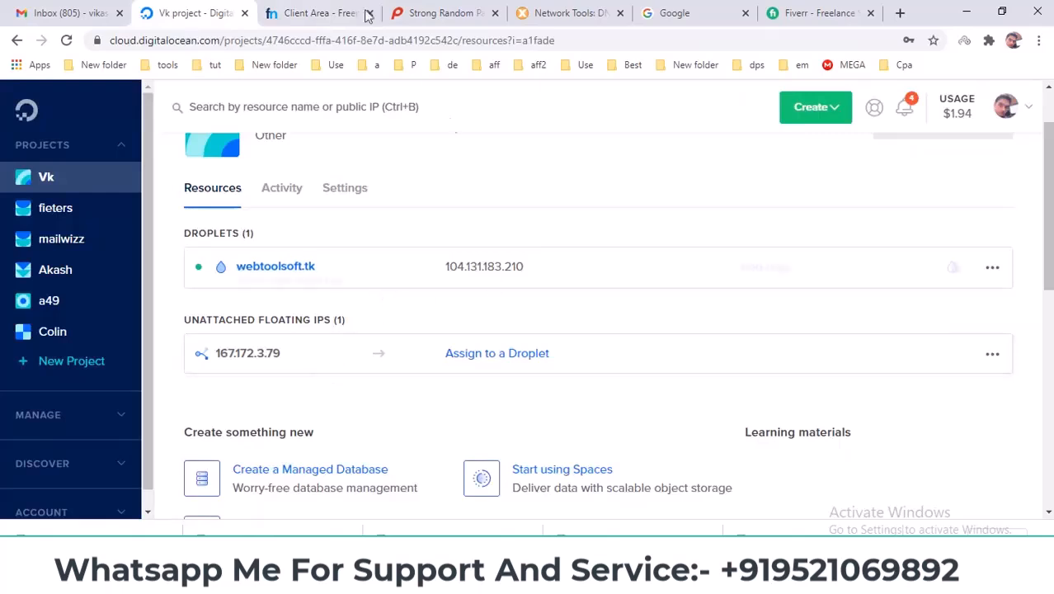
left_click(305, 13)
Set the new A record's target to 104.131.183.210 and its TTL to 600.
left_click(727, 297)
key("ctrl+v")
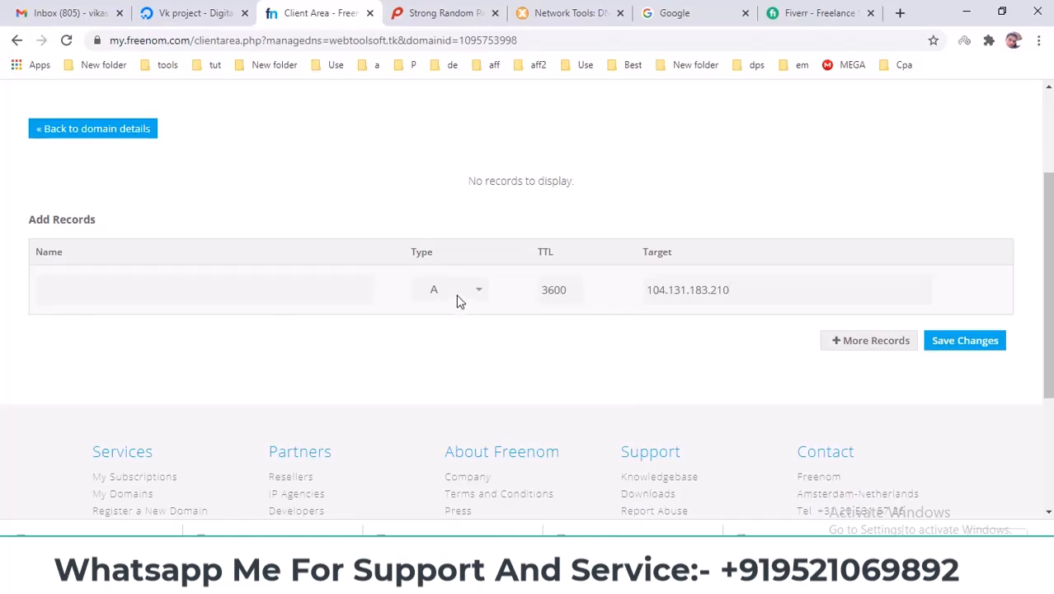
double_click(559, 290)
type("600")
Leave the record name blank and save the A record.
left_click(243, 280)
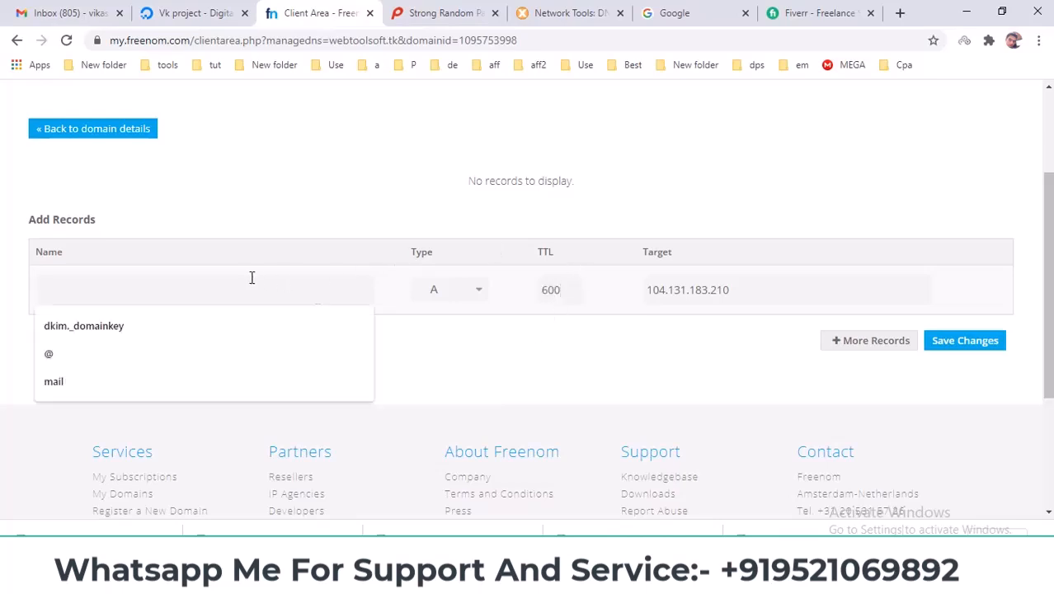
left_click(603, 404)
left_click(109, 289)
left_click(74, 357)
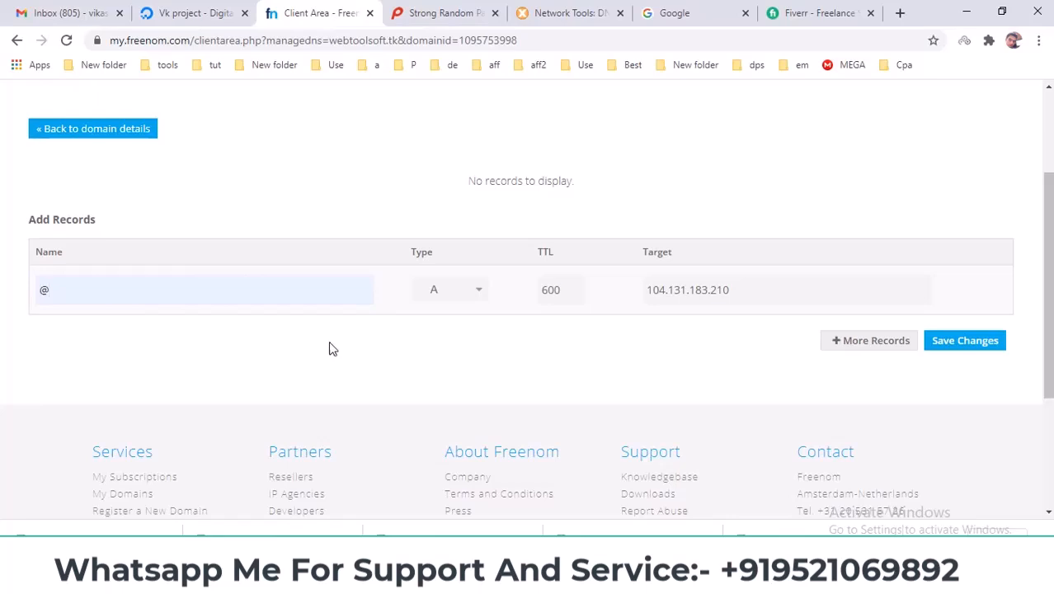
left_click_drag(111, 289, 2, 297)
key("BackSpace")
left_click(965, 351)
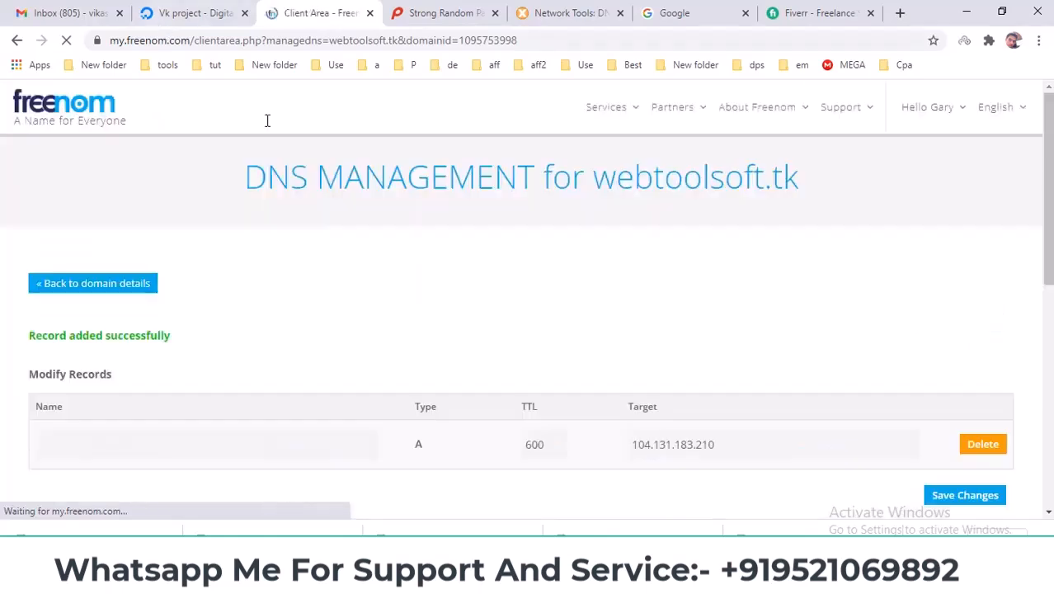
left_click(196, 12)
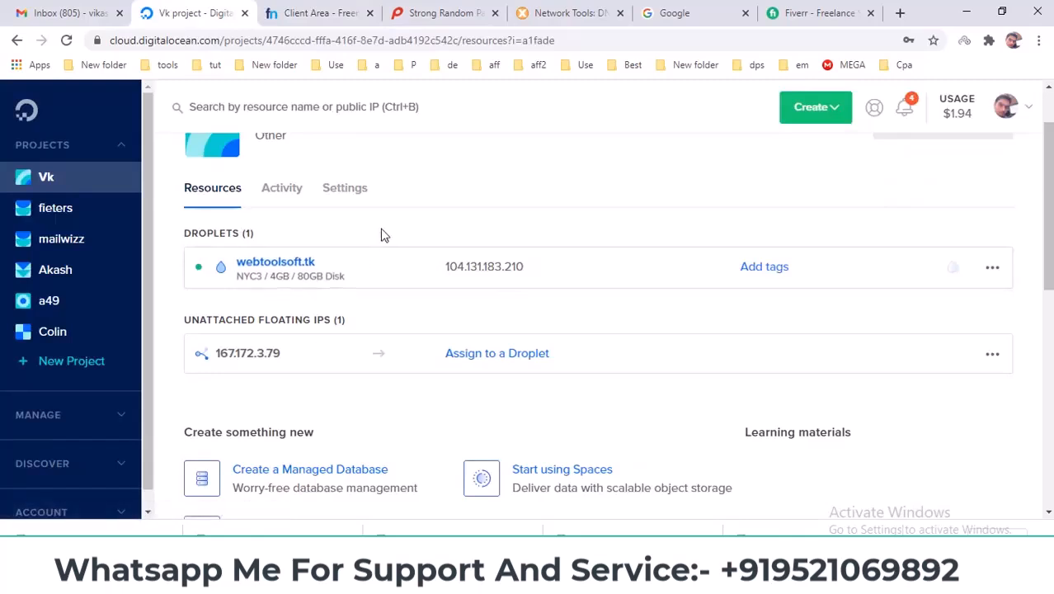
Launch PuTTY from Windows search and copy the droplet's IP address.
left_click(123, 578)
type("[")
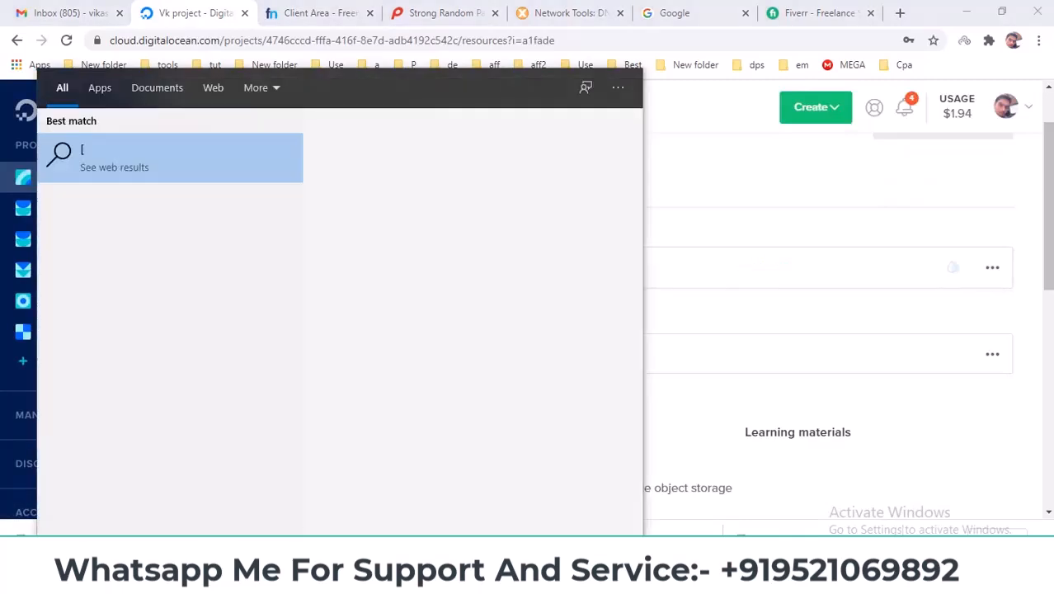
key("BackSpace")
type("p")
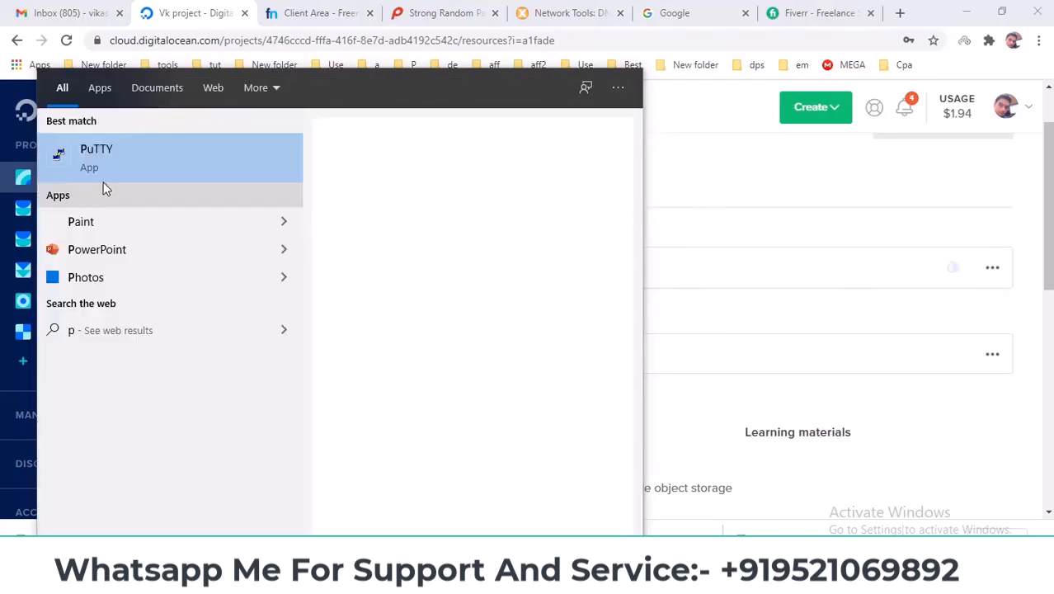
left_click(108, 167)
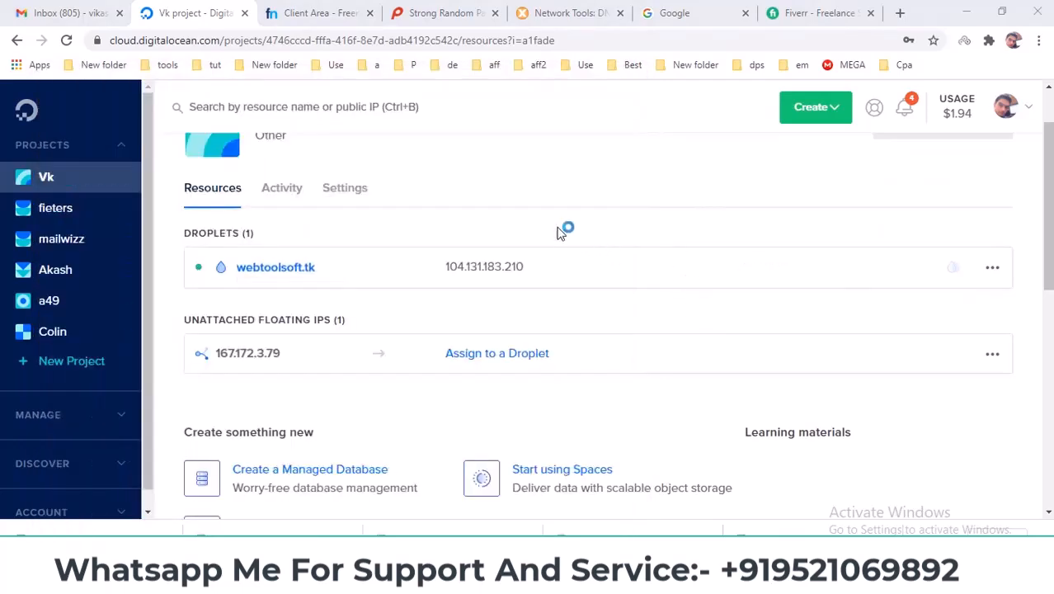
left_click(724, 234)
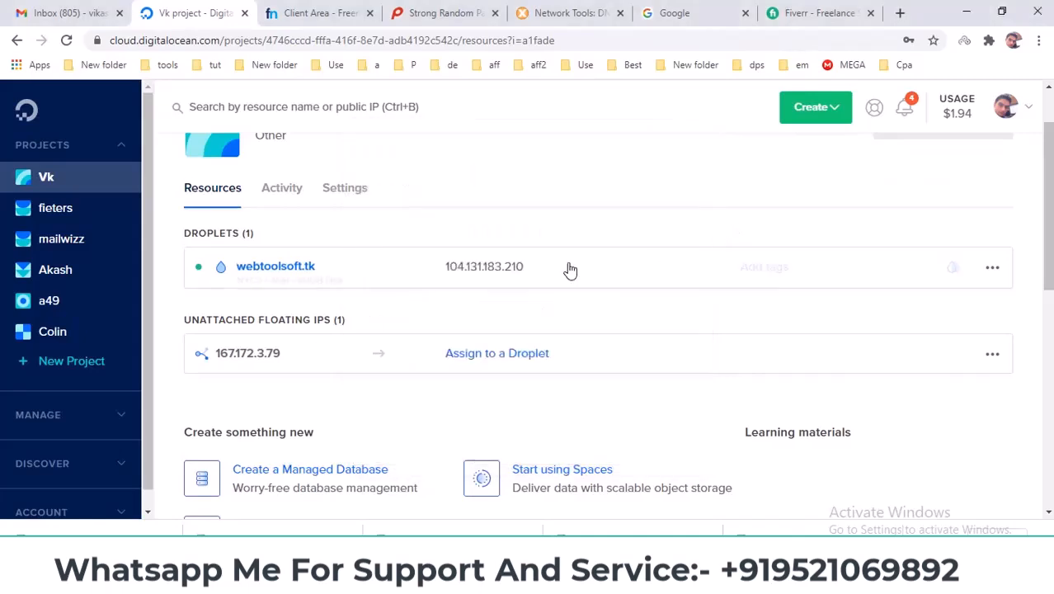
left_click(541, 270)
Open a PuTTY SSH session to 104.131.183.210 and accept the host key.
left_click(726, 580)
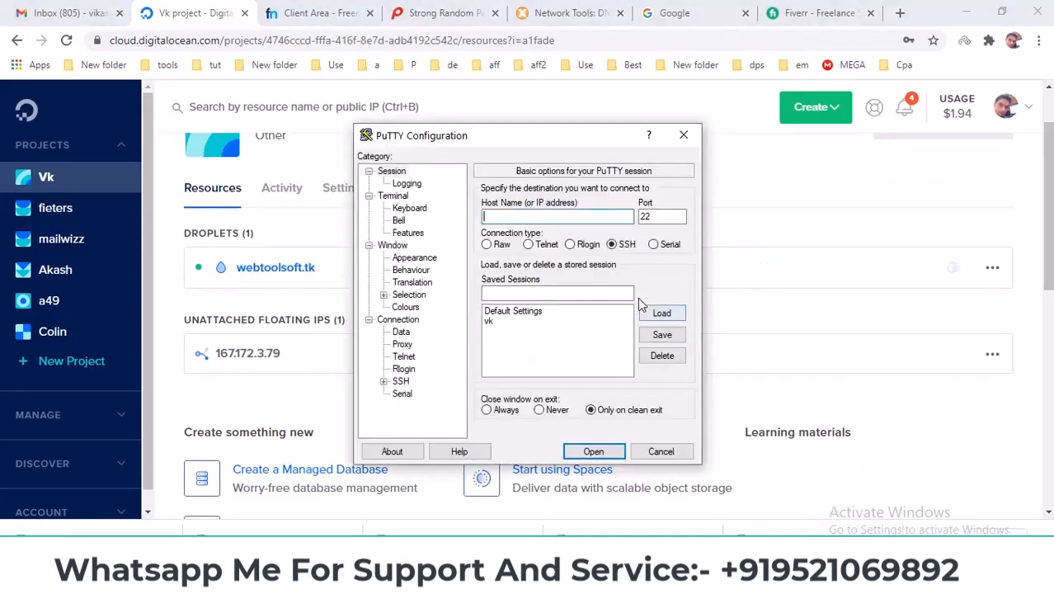
key("ctrl+v")
left_click(595, 453)
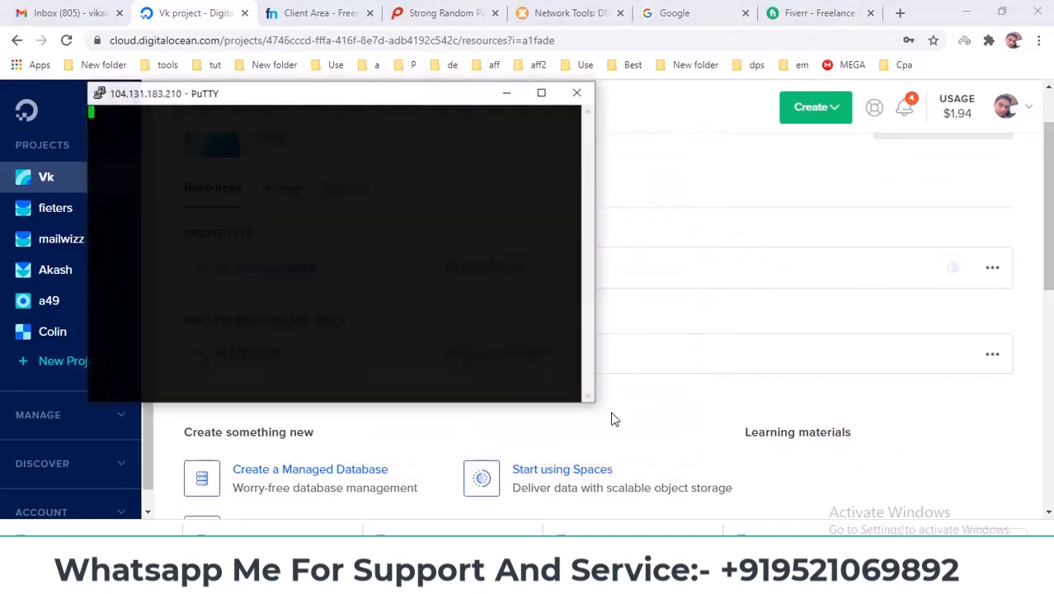
left_click(443, 394)
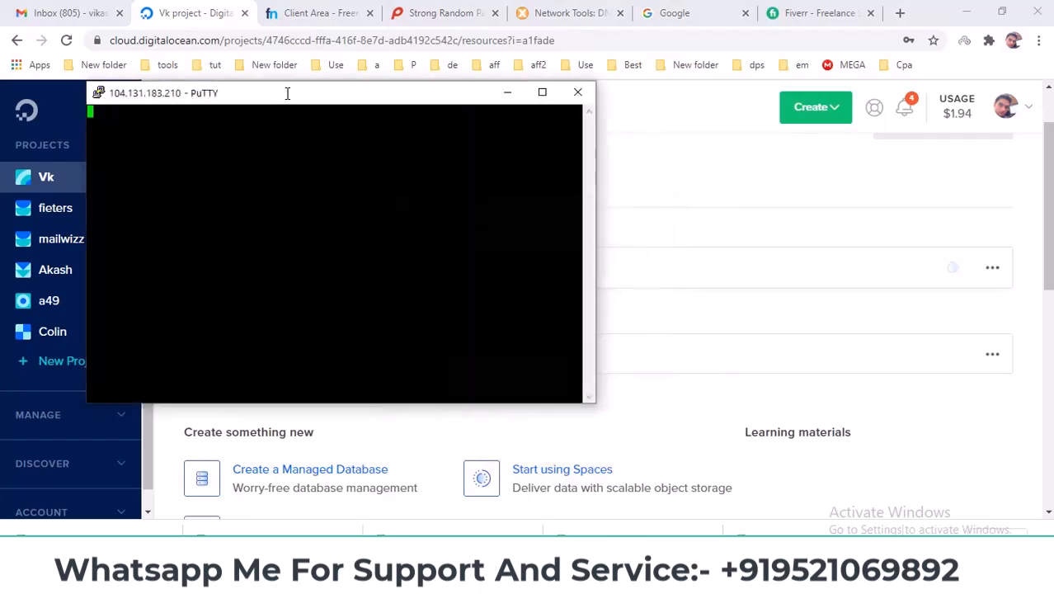
left_click_drag(287, 94, 371, 104)
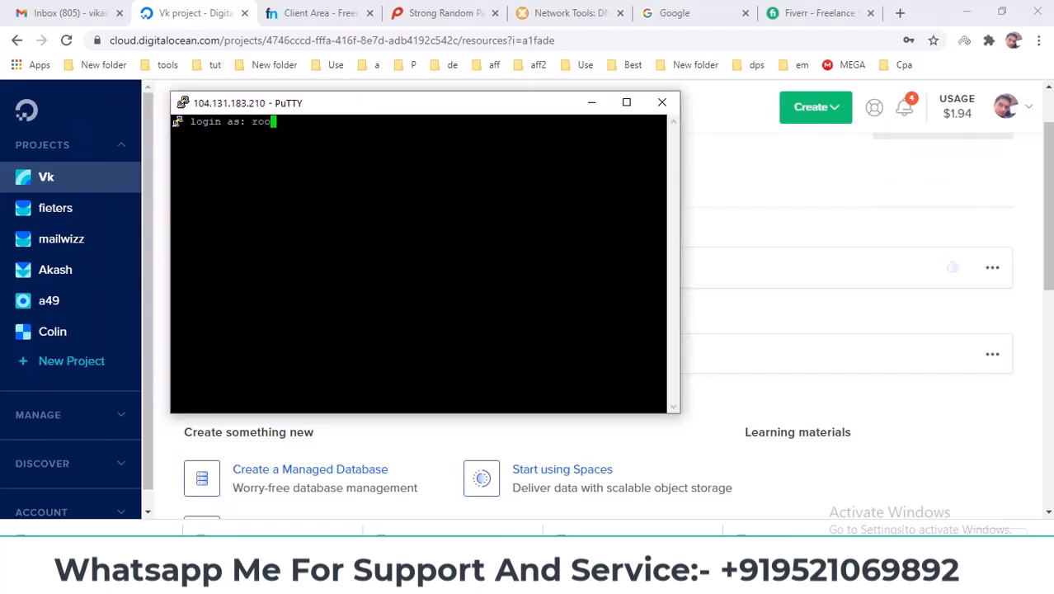
Copy the root password from the notes for the root login and maximize the terminal.
mouse_move(659, 577)
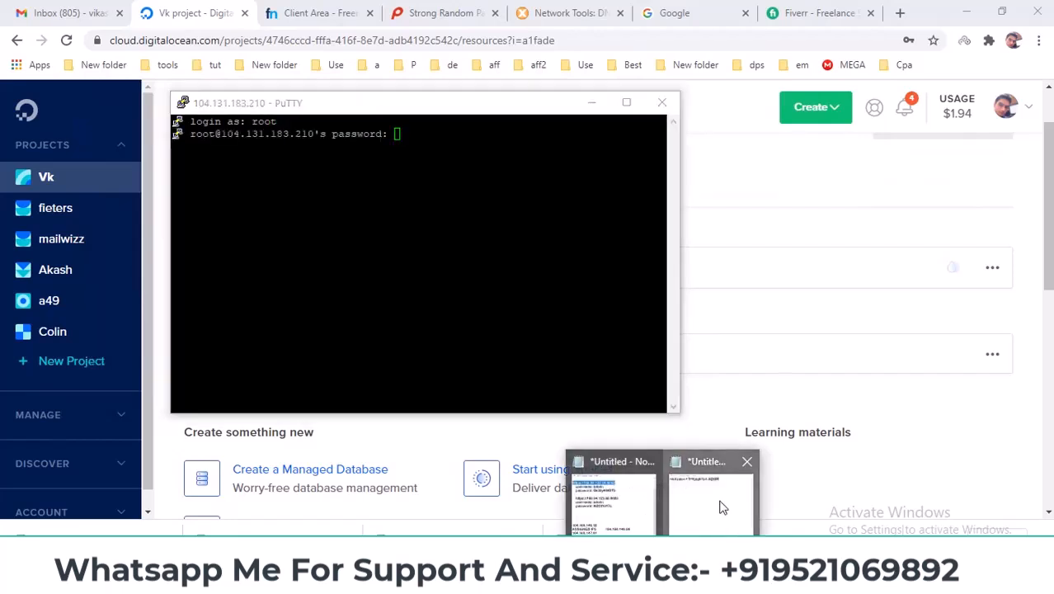
left_click(614, 495)
left_click_drag(410, 259, 587, 280)
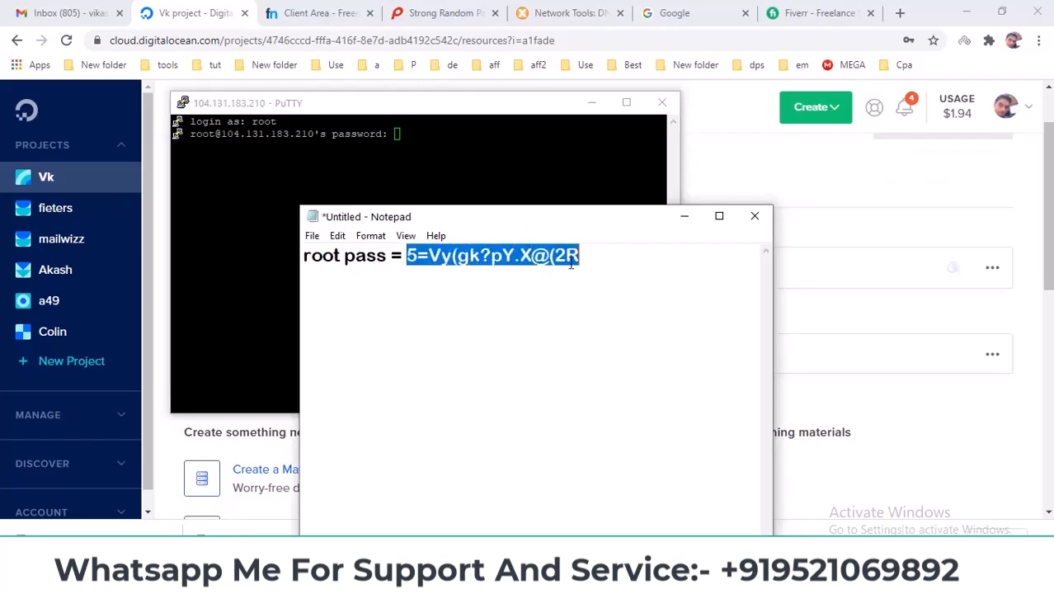
right_click(557, 252)
left_click(593, 302)
left_click(684, 216)
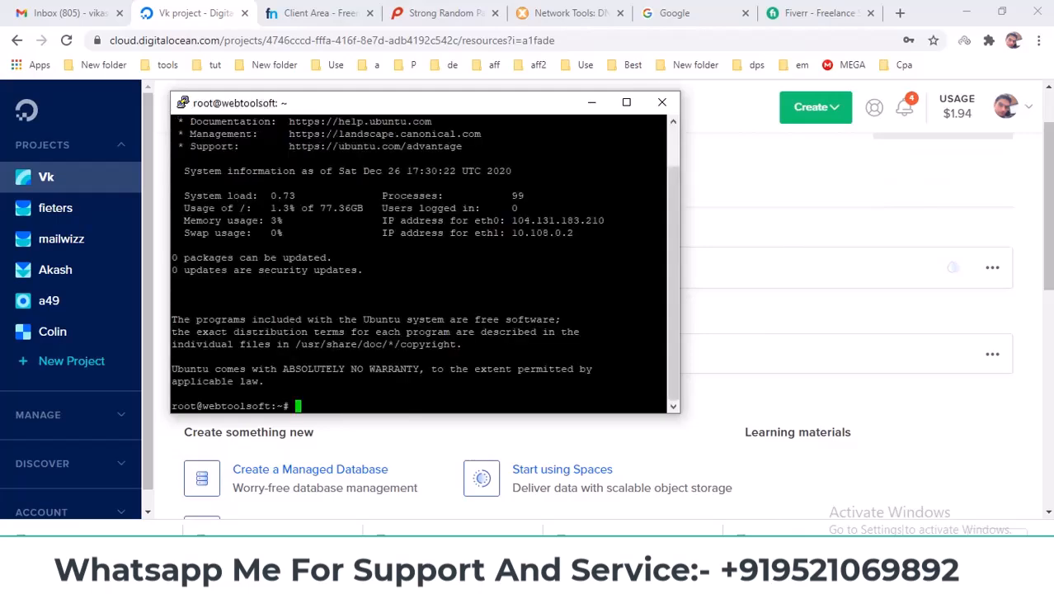
left_click(626, 103)
left_click_drag(2, 358, 113, 358)
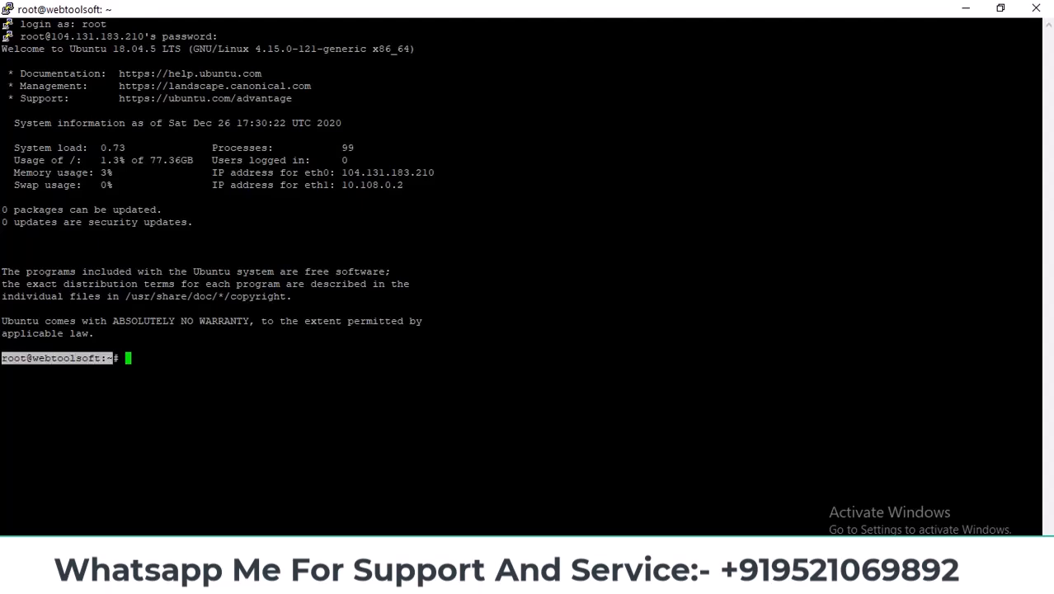
Show PowerPoint slide 2 listing Install Webmin, Create User, Create Database and Install Wordpress.
left_click(700, 582)
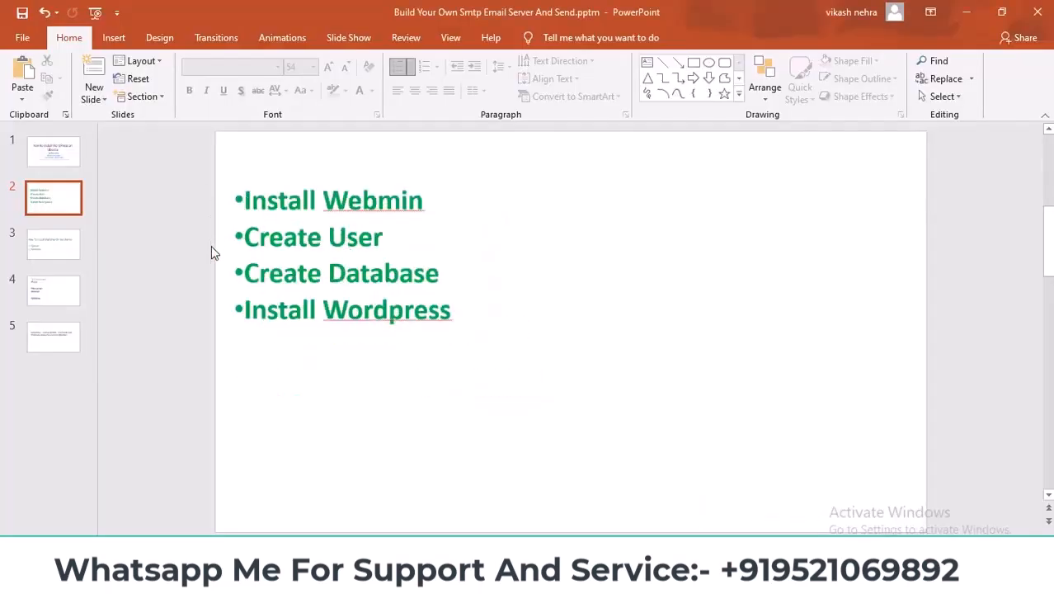
scroll(312, 326, "up", 2)
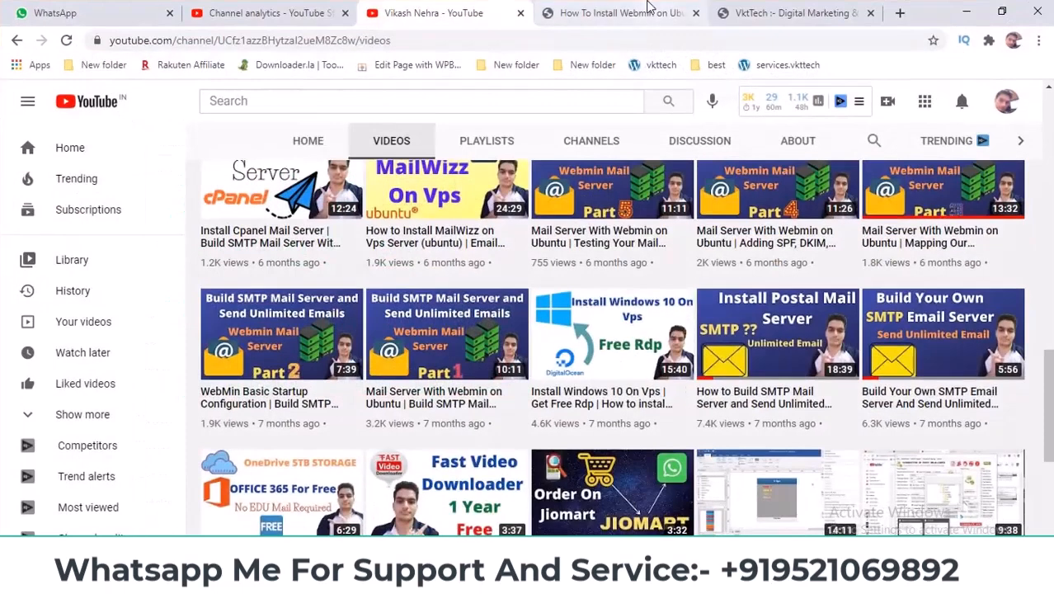
Find step 3's wget install.sh command in the 'How To Install Webmin on Ubuntu' article.
left_click(649, 7)
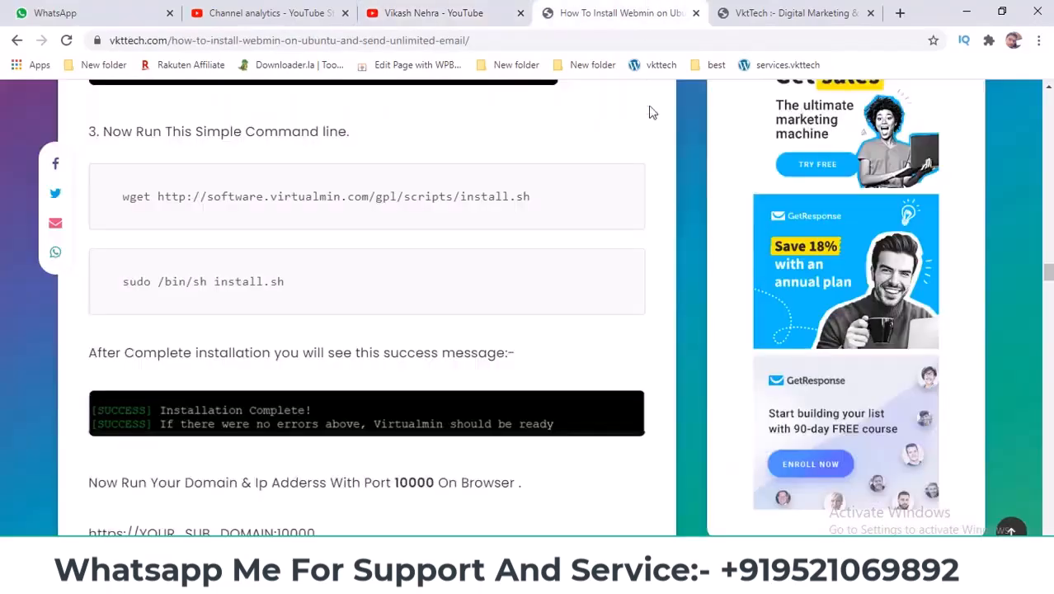
left_click(765, 7)
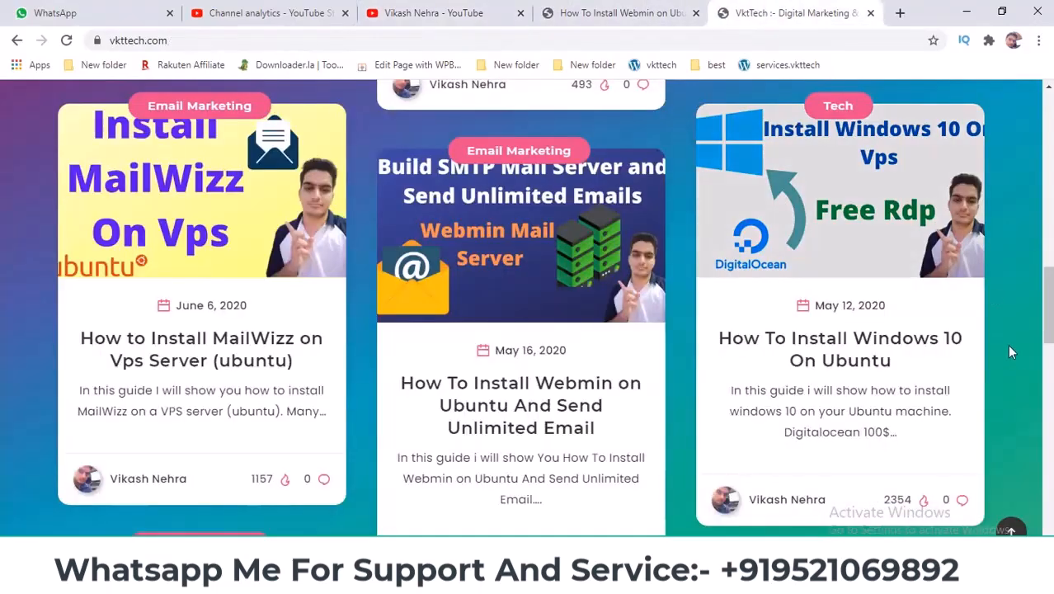
mouse_move(1048, 322)
left_mouse_down()
mouse_move(1048, 229)
mouse_move(1049, 331)
left_mouse_up()
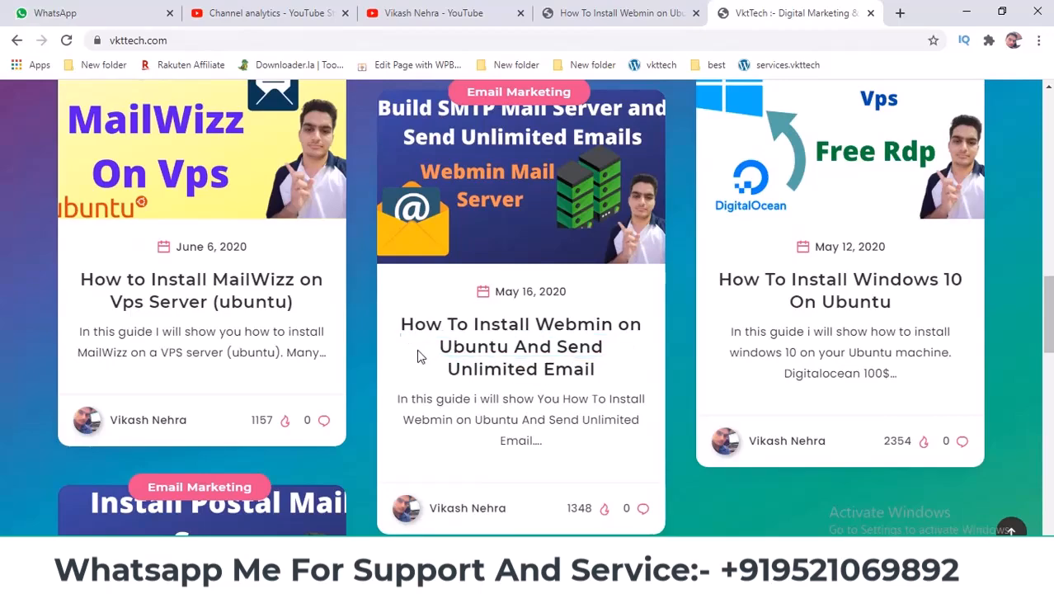
left_click(596, 10)
scroll(412, 297, "up", 15)
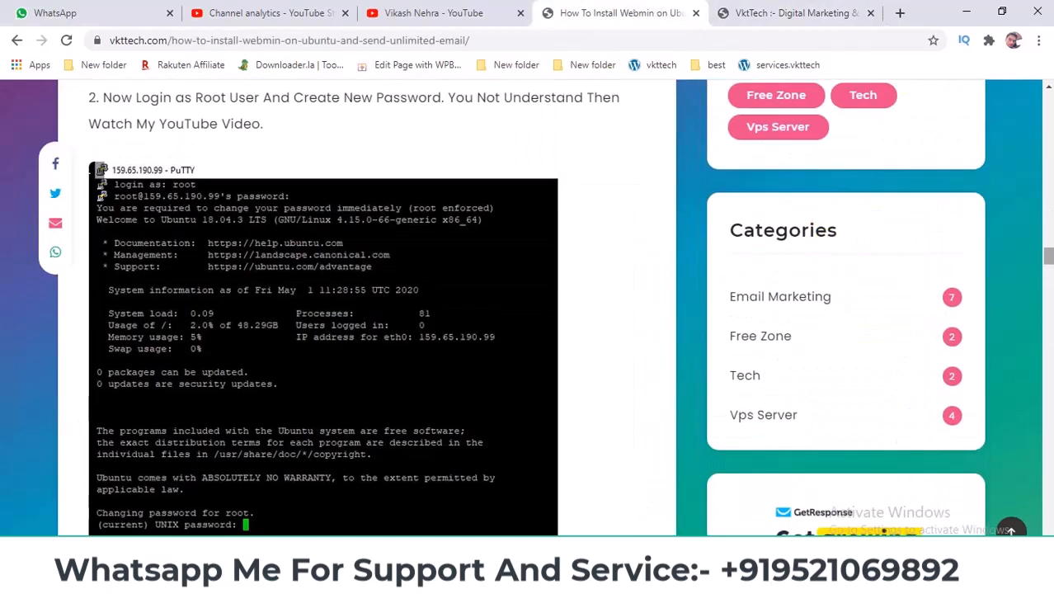
scroll(337, 407, "up", 15)
scroll(337, 407, "down", 14)
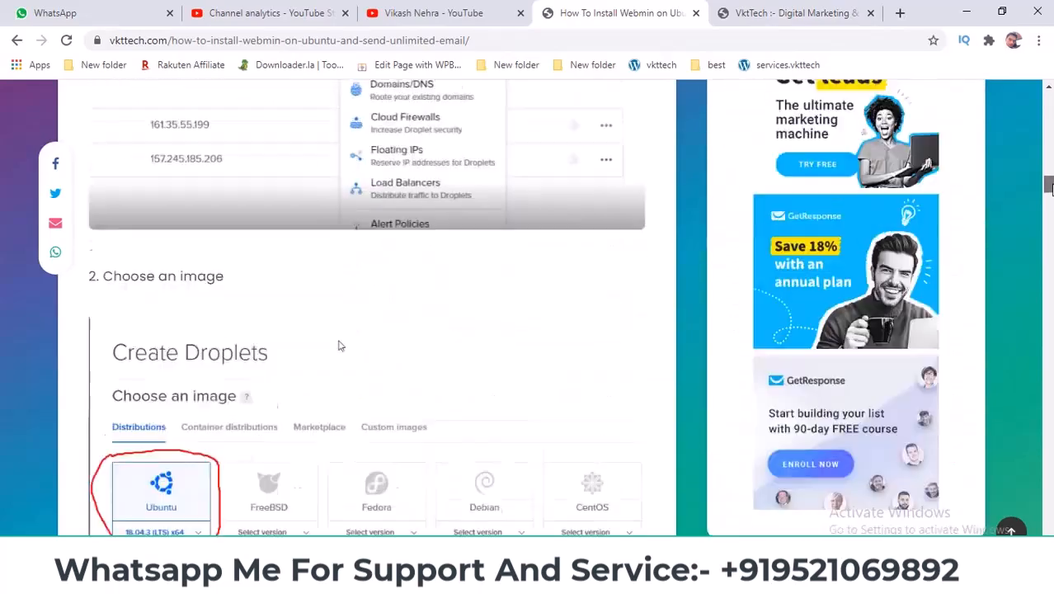
scroll(284, 286, "down", 20)
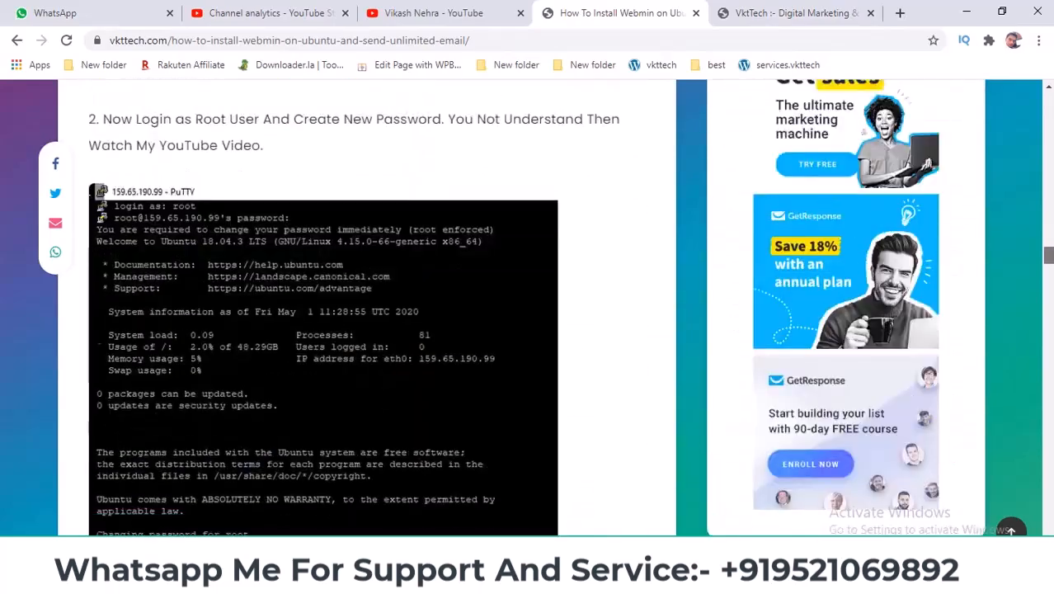
scroll(284, 117, "up", 15)
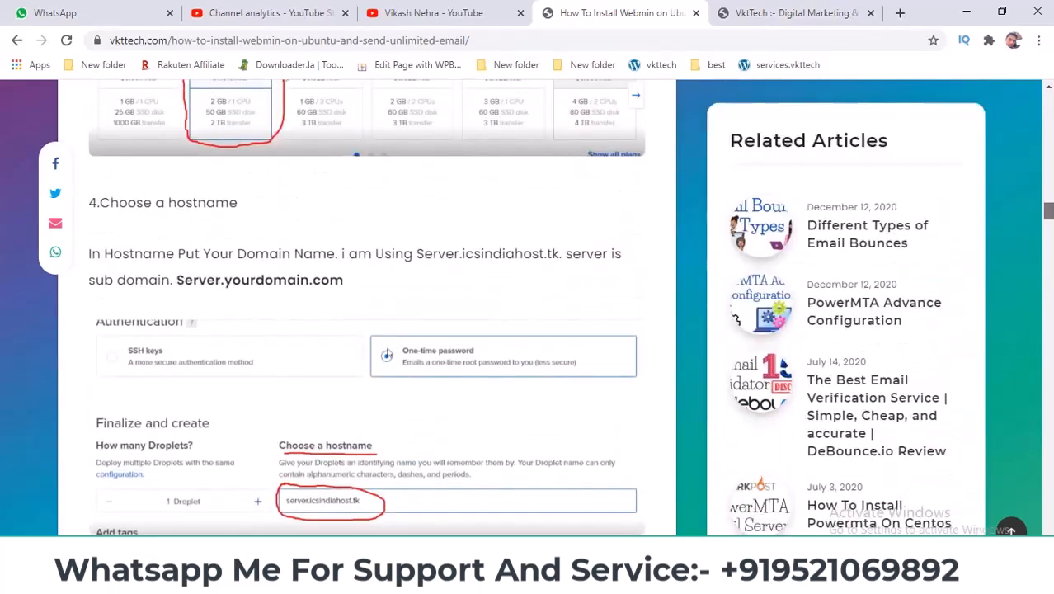
scroll(284, 117, "up", 7)
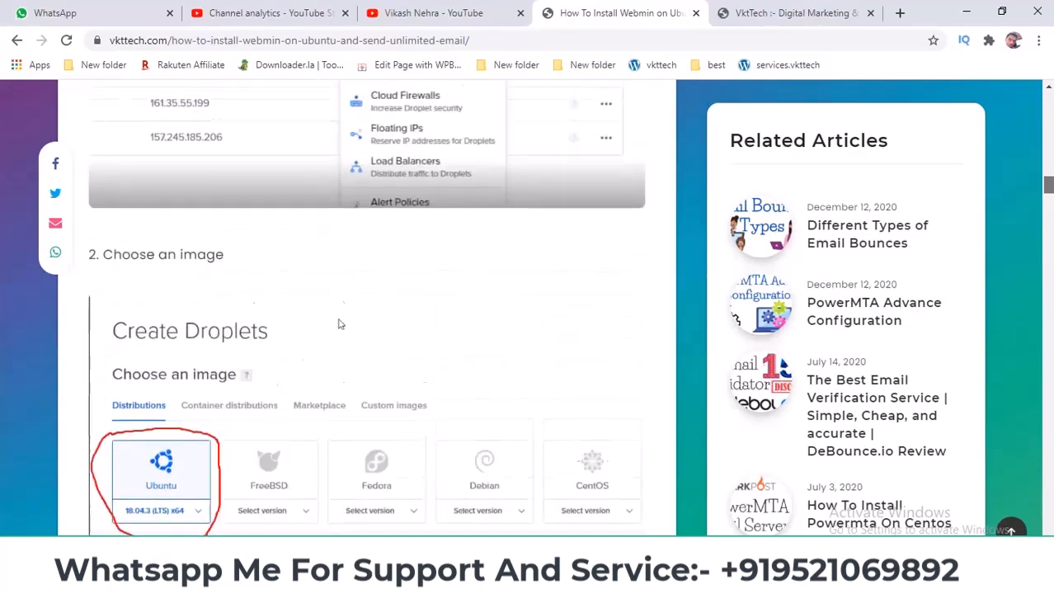
scroll(338, 346, "up", 3)
scroll(338, 346, "down", 12)
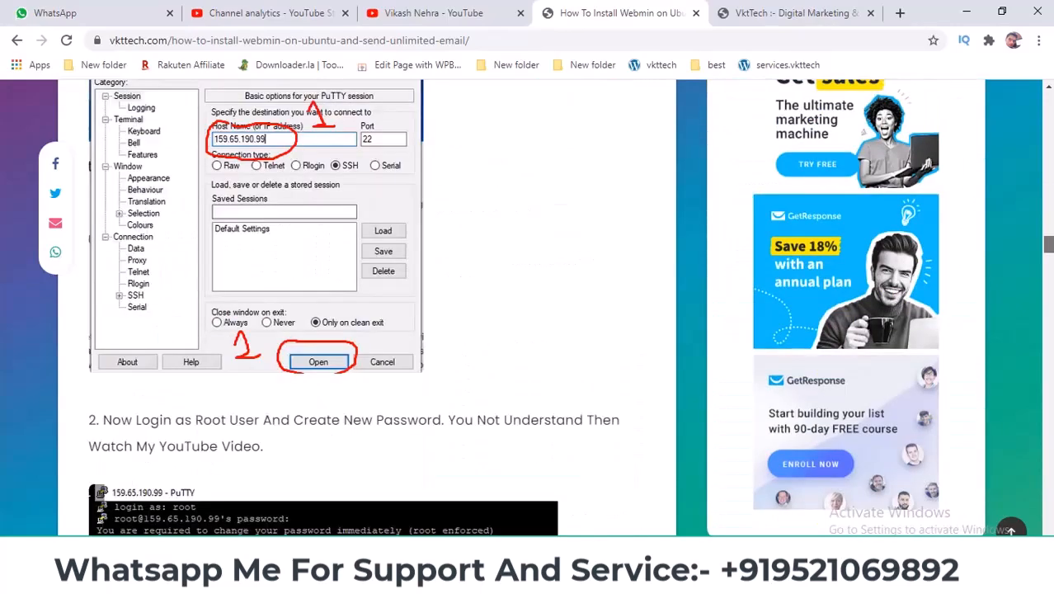
scroll(366, 305, "down", 6)
scroll(346, 347, "up", 5)
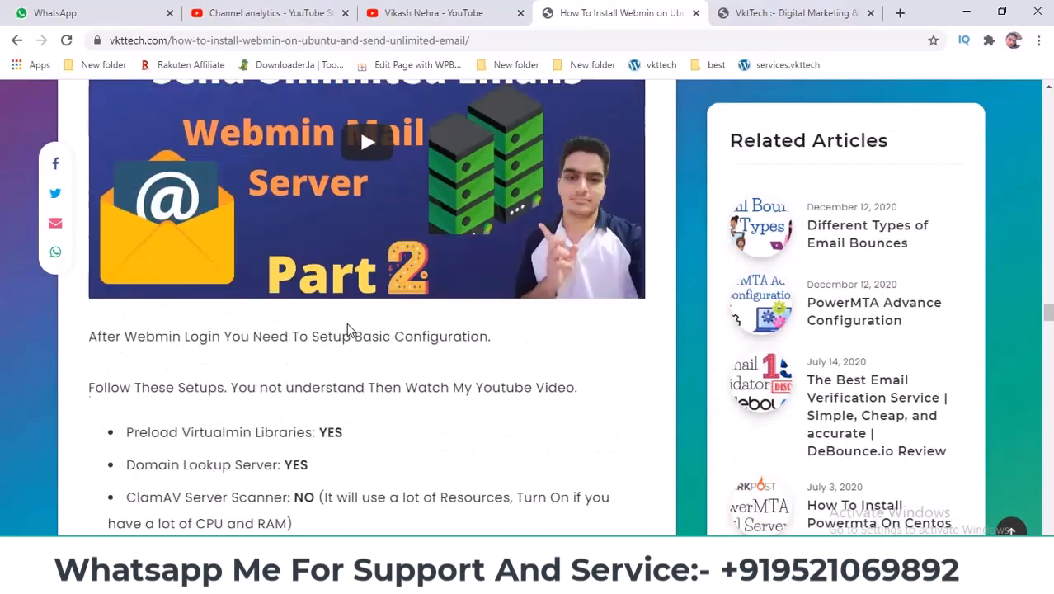
scroll(347, 328, "up", 6)
scroll(347, 328, "down", 8)
scroll(347, 328, "up", 6)
scroll(347, 322, "down", 8)
scroll(347, 322, "up", 1)
scroll(214, 208, "down", 2)
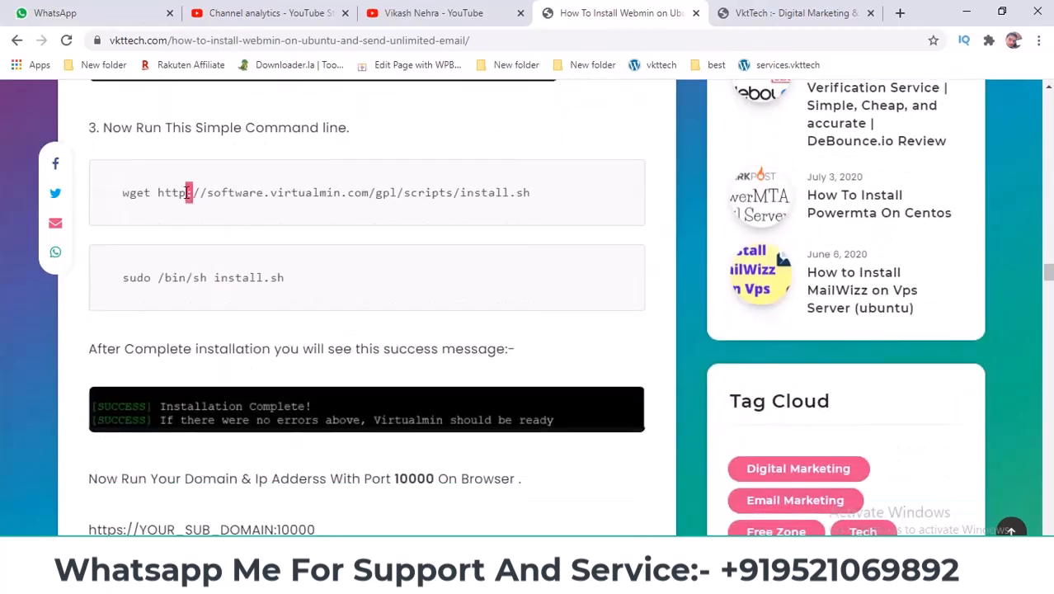
Copy the whole wget command that downloads Virtualmin's install.sh script.
triple_click(188, 192)
right_click(190, 195)
left_click(216, 206)
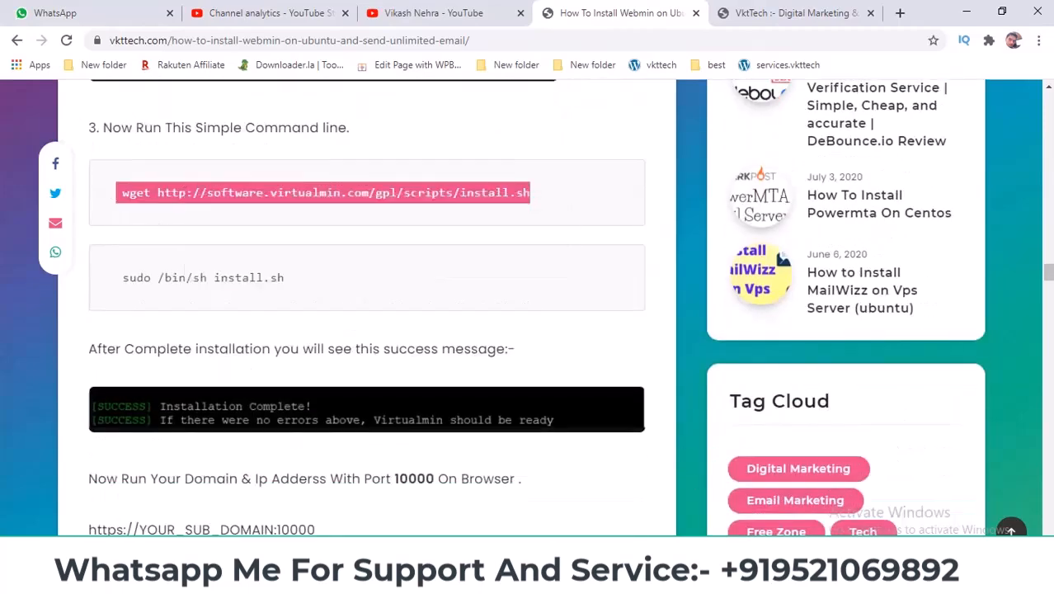
Paste and run the wget command in PuTTY to download install.sh.
key("alt+Tab")
key("shift+Insert")
key("Return")
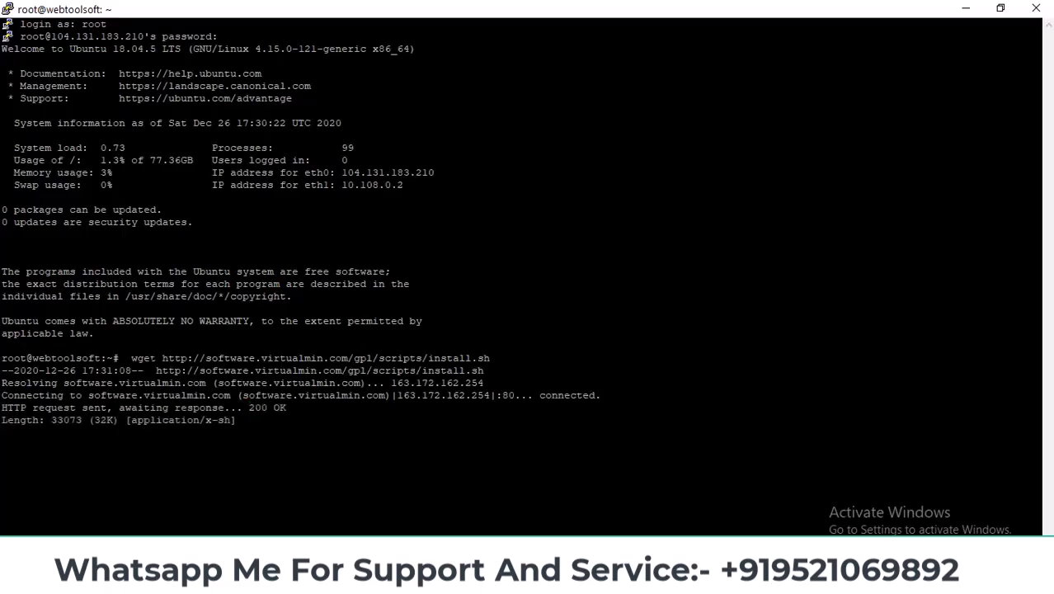
Run sudo /bin/sh install.sh from the article and answer y to continue.
left_click(828, 577)
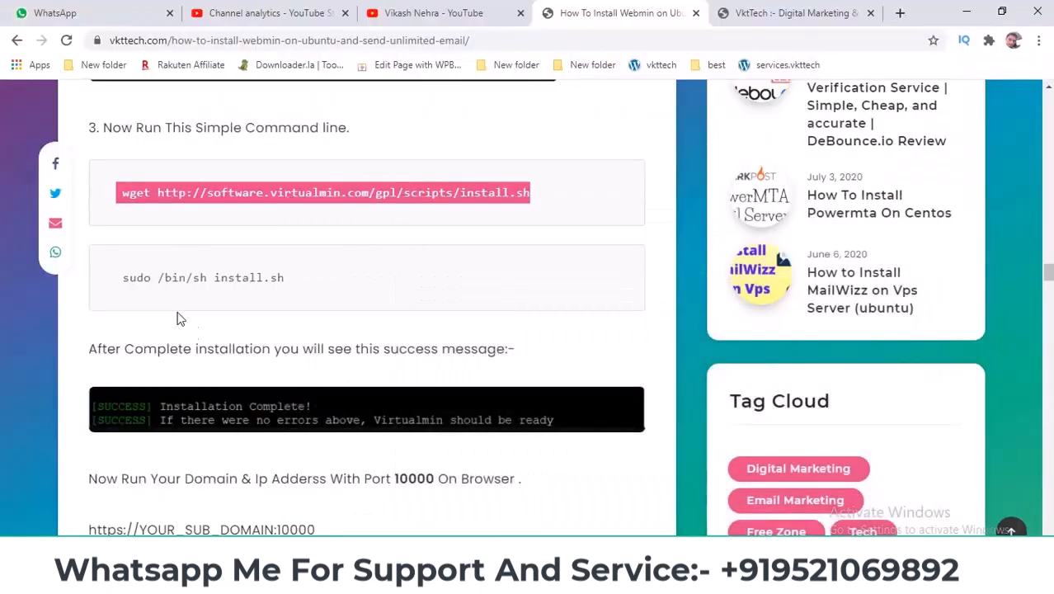
triple_click(180, 282)
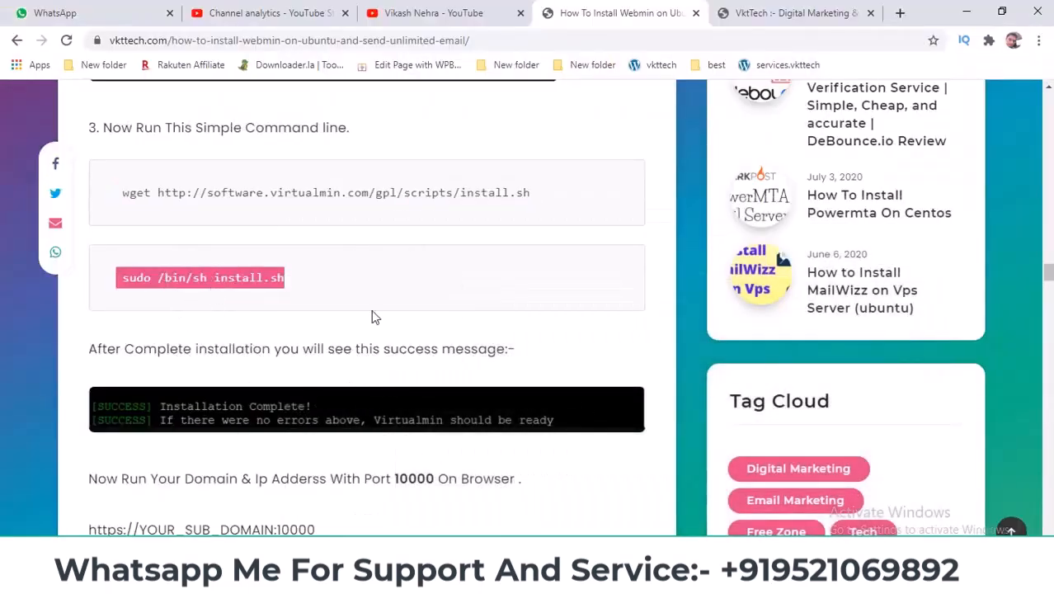
left_click(828, 577)
key("shift+Insert")
key("Return")
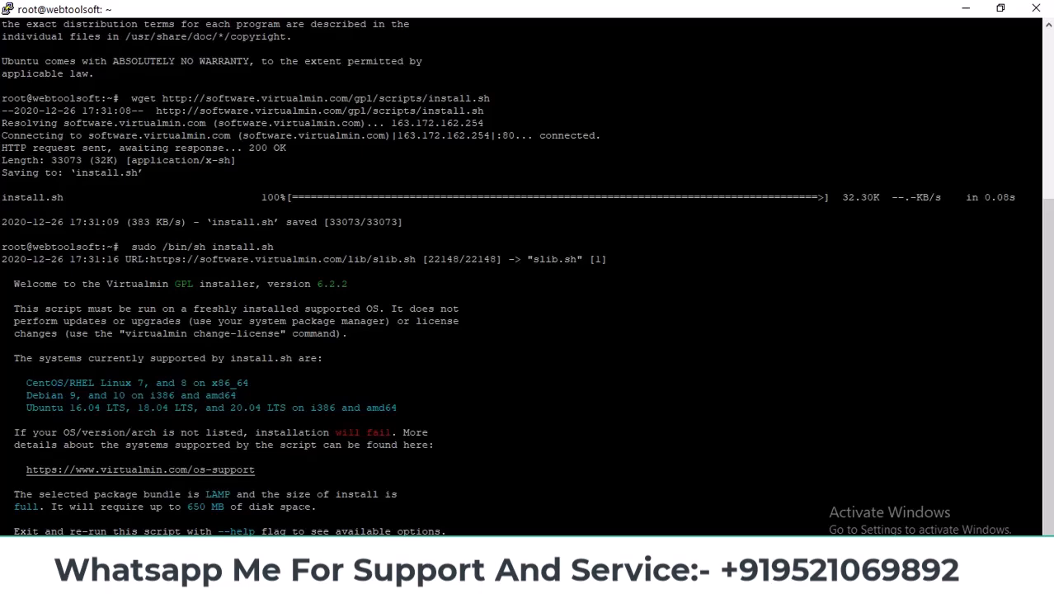
type("y")
key("Return")
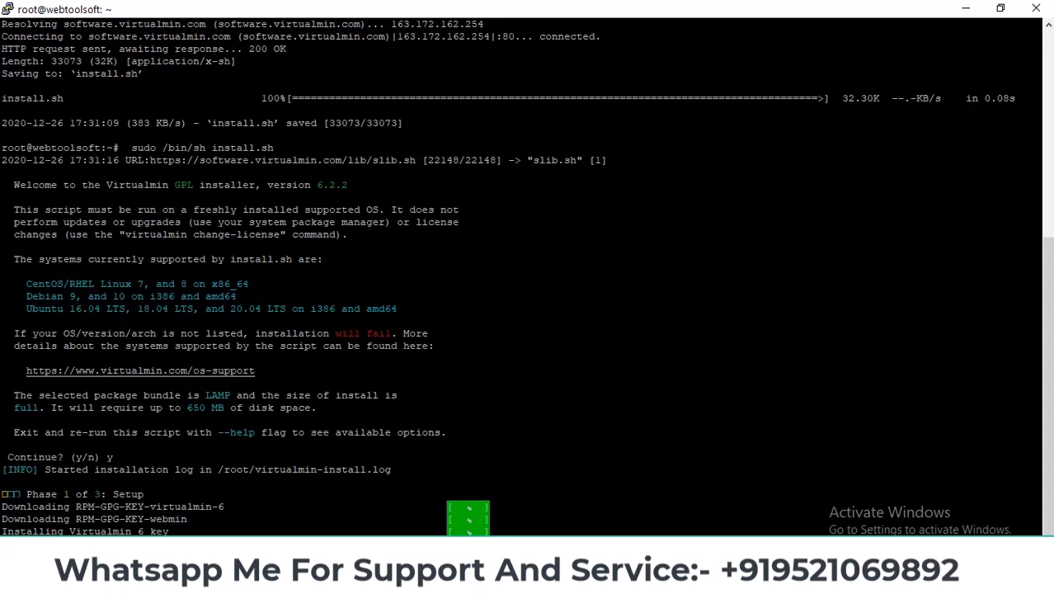
key("alt+Tab")
scroll(329, 367, "down", 5)
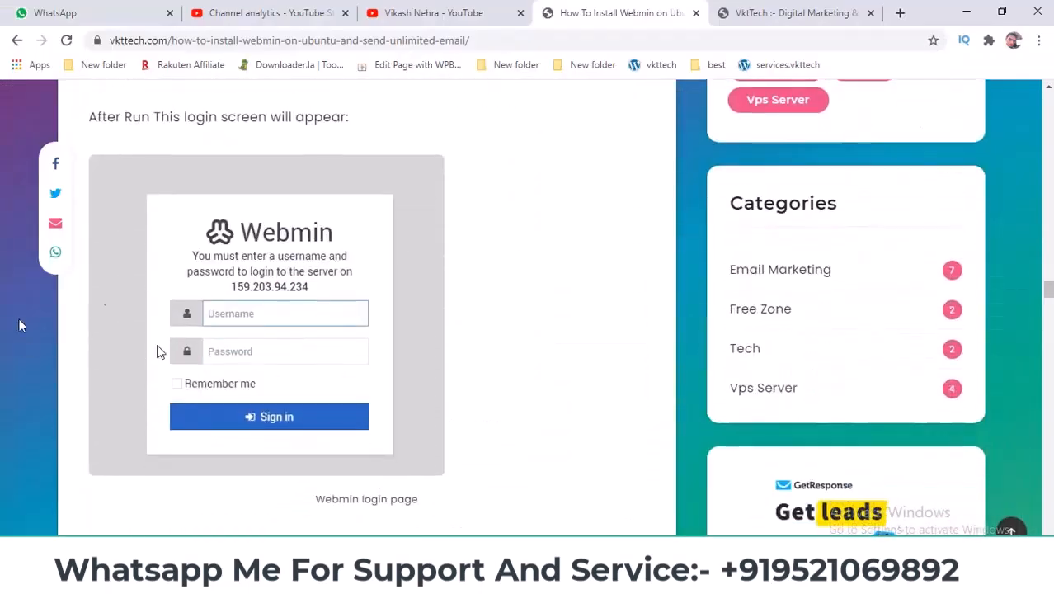
scroll(144, 271, "up", 3)
scroll(70, 323, "down", 2)
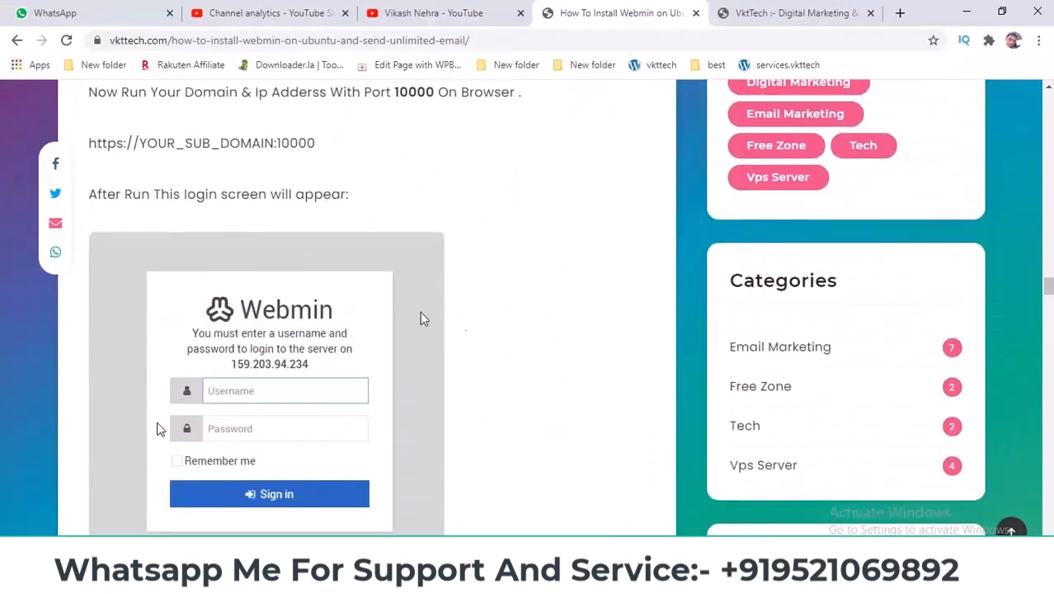
scroll(346, 352, "down", 6)
scroll(328, 344, "down", 4)
scroll(329, 345, "down", 6)
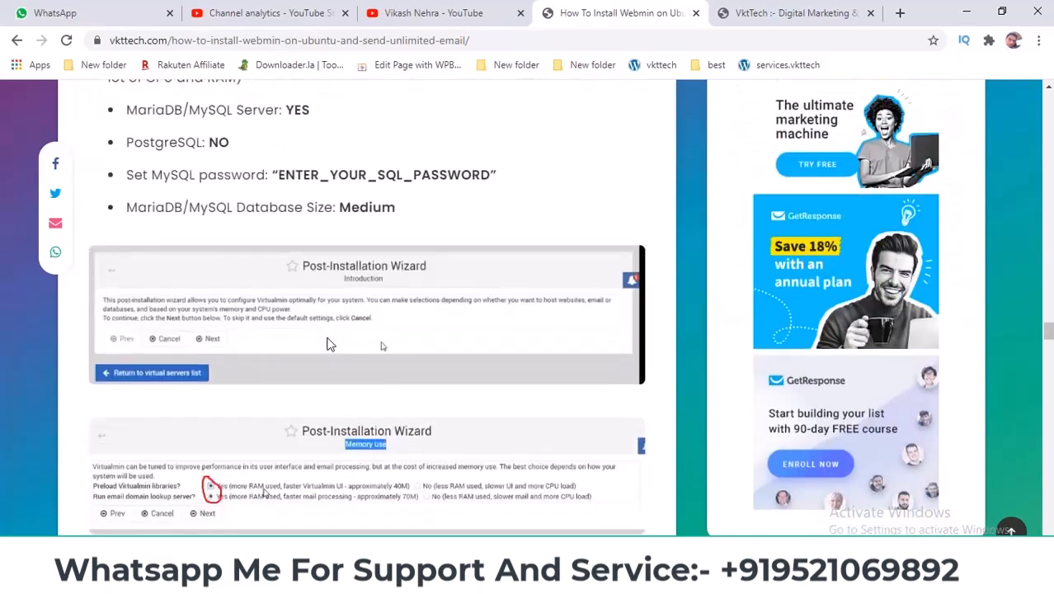
scroll(333, 342, "up", 11)
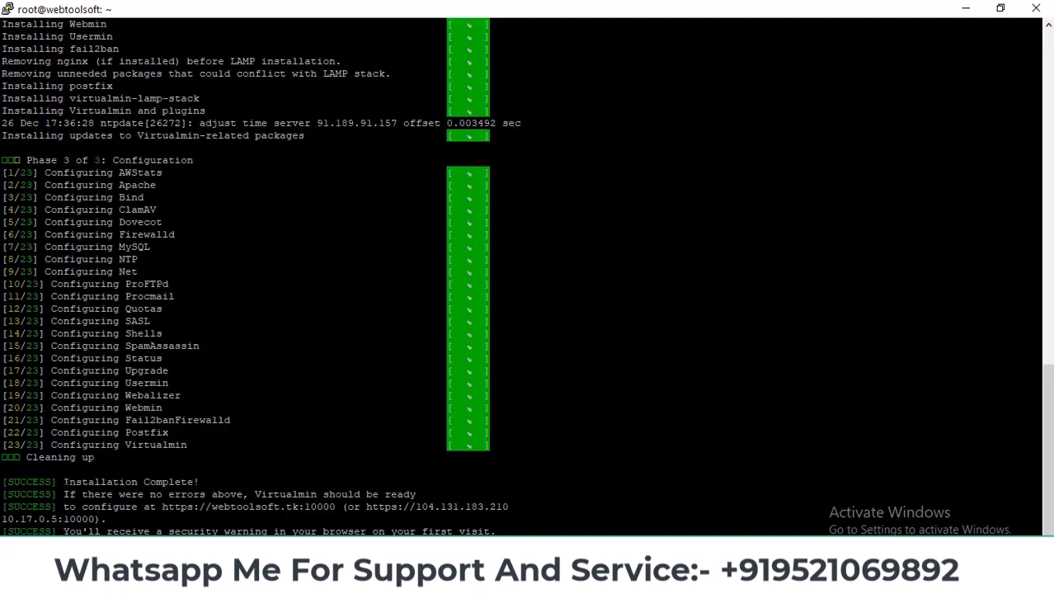
left_click_drag(64, 481, 199, 481)
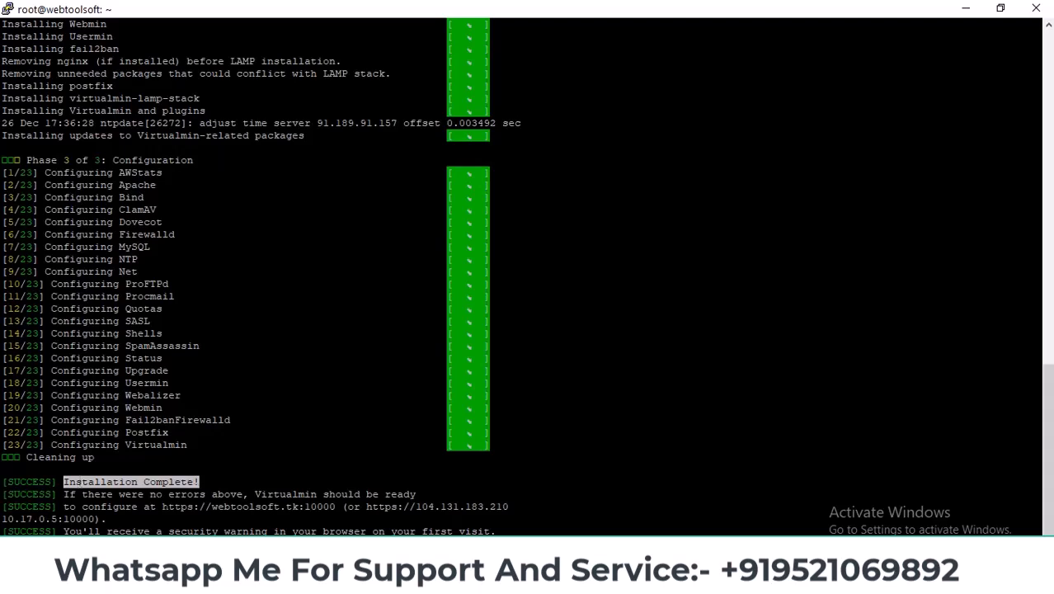
left_click_drag(162, 506, 334, 506)
Load the pasted webtoolsoft.tk:10000 address in a new Chrome tab.
key("alt+Tab")
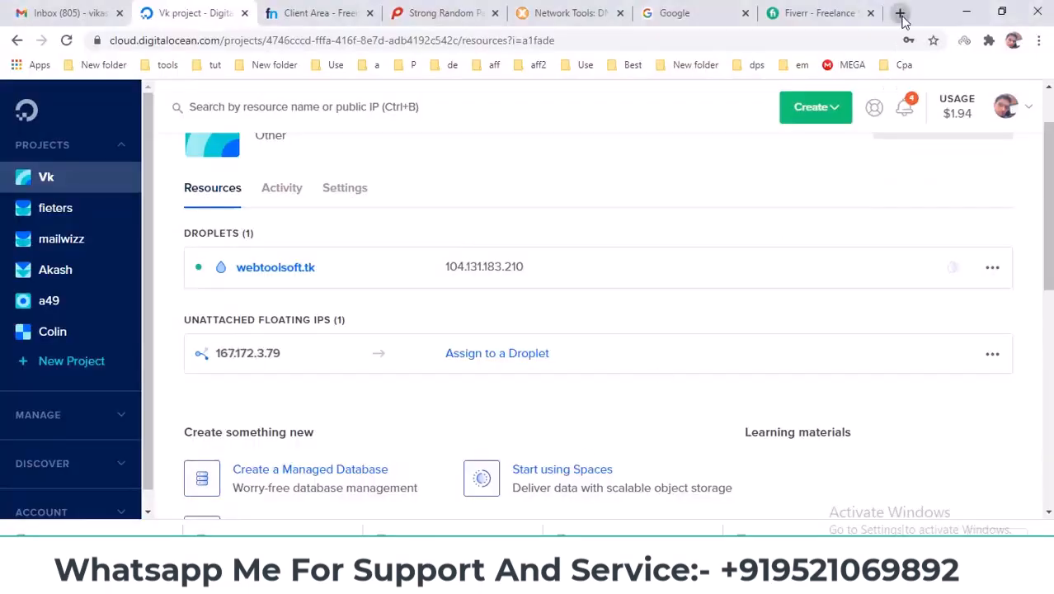
left_click(903, 18)
key("ctrl+v")
key("Return")
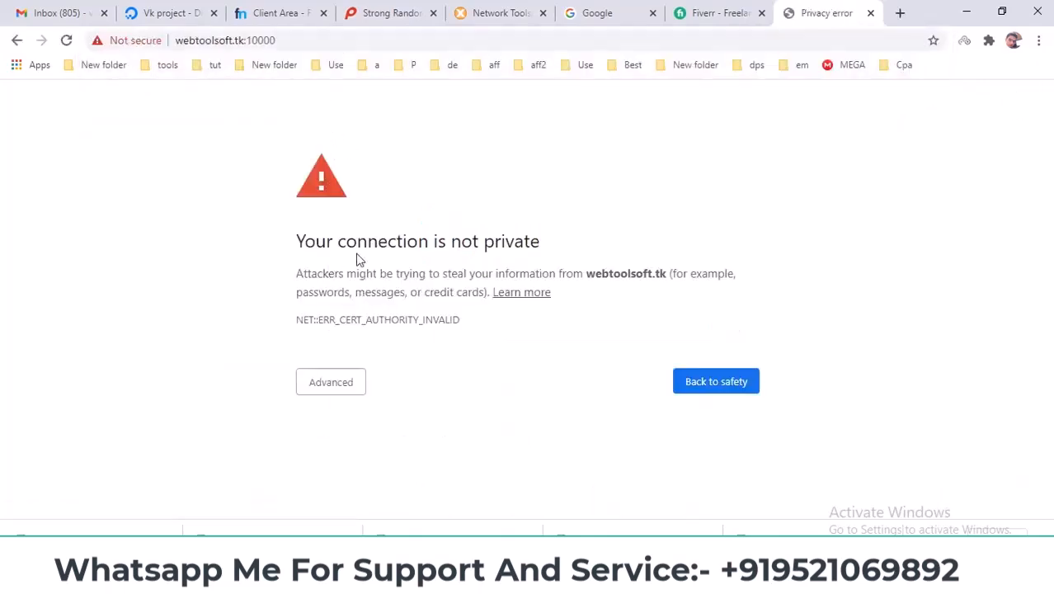
Bypass the certificate warning via Advanced and Proceed to webtoolsoft.tk (unsafe).
left_click_drag(299, 236, 536, 243)
left_click(538, 253)
left_click(366, 377)
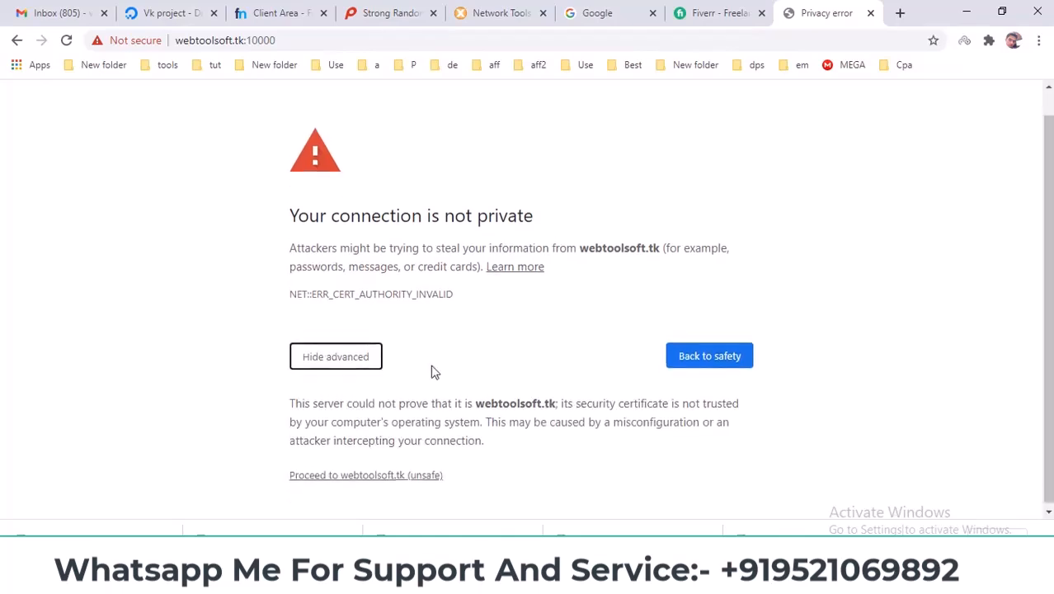
left_click(356, 474)
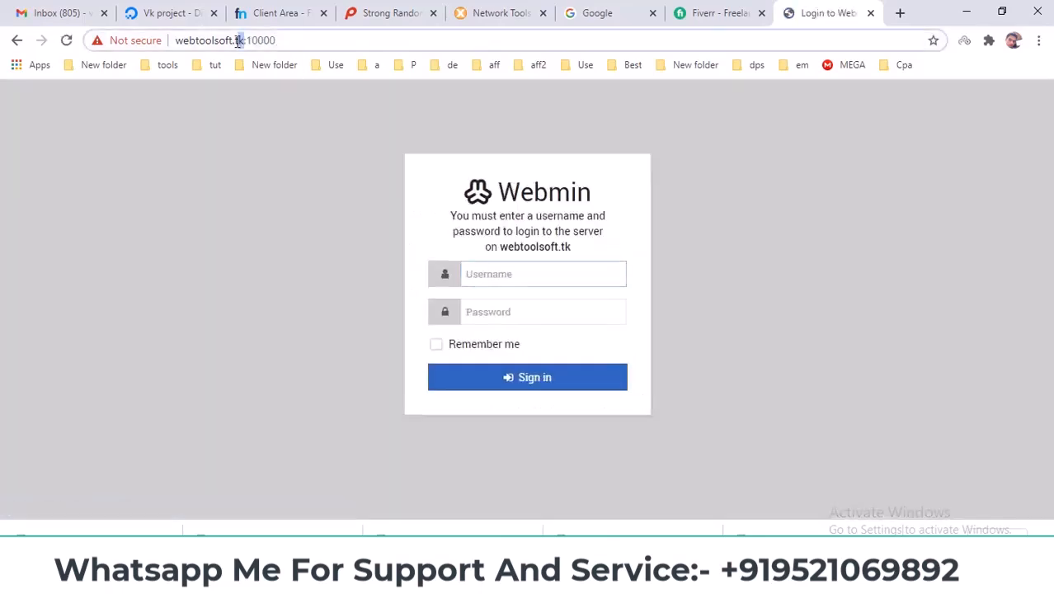
Highlight the domain and the port 10000 in the address bar.
left_click_drag(243, 40, 153, 47)
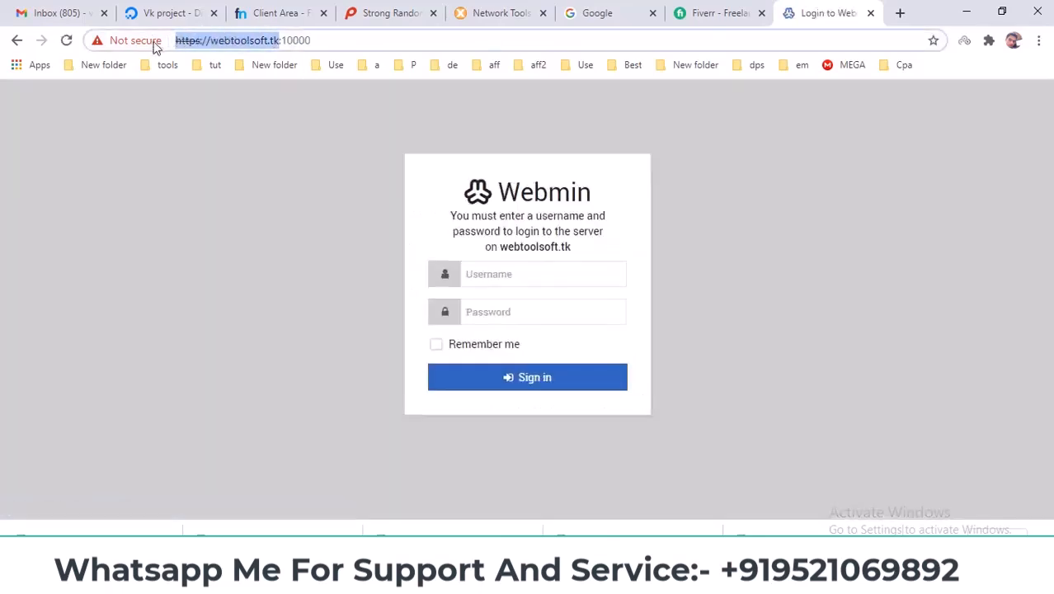
left_click(282, 42)
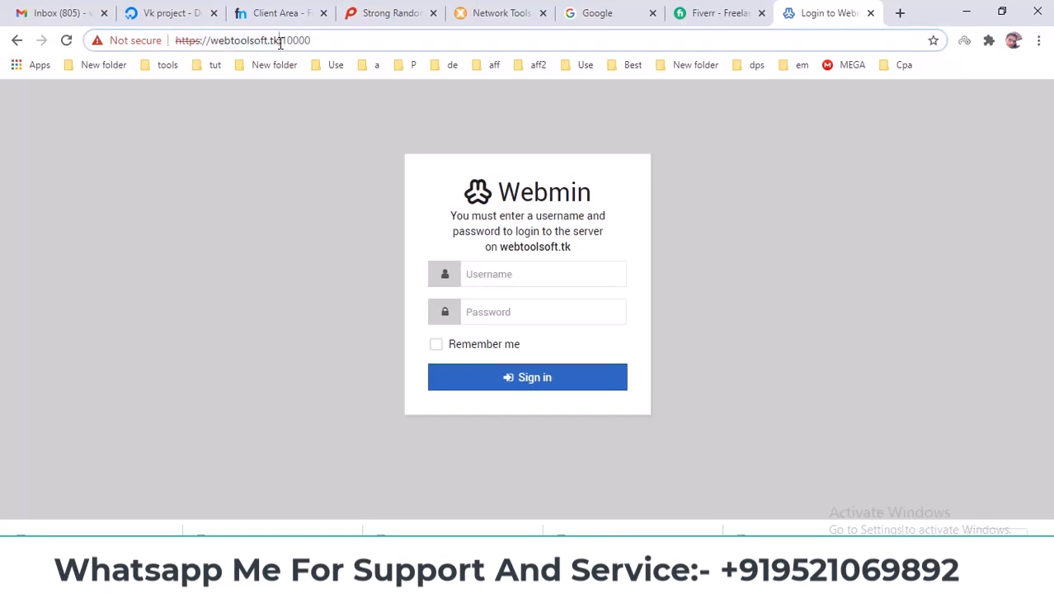
left_click_drag(283, 40, 328, 38)
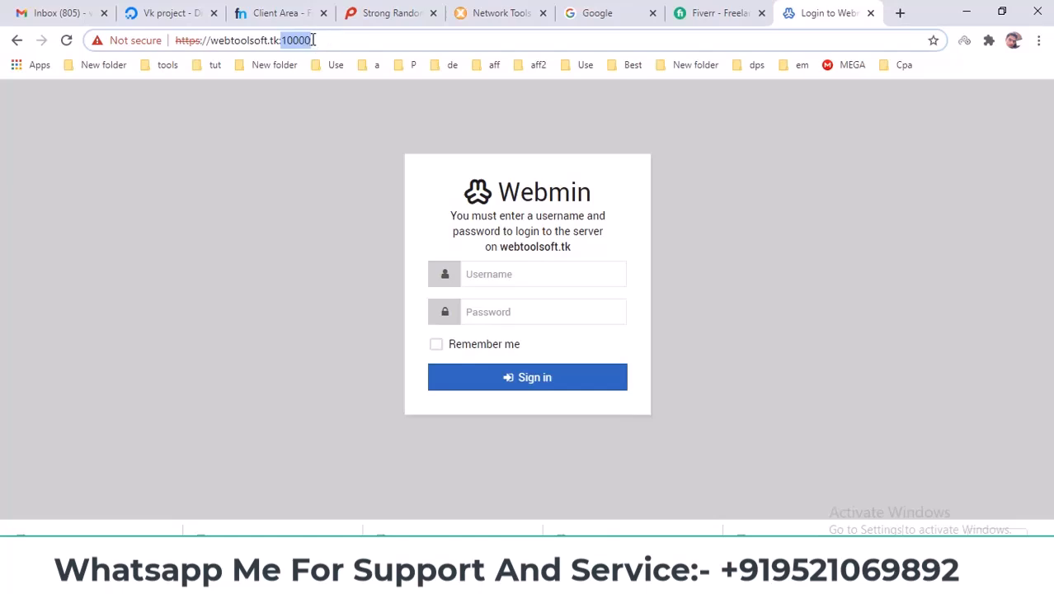
left_click(511, 260)
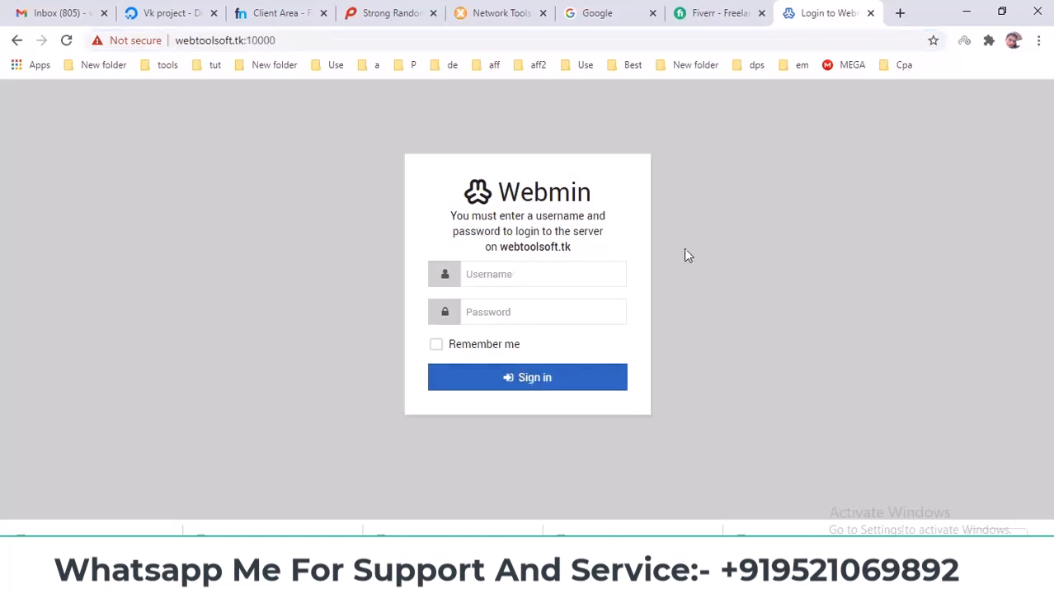
Copy the saved server password from Notepad.
mouse_move(663, 577)
left_click(734, 499)
right_click(547, 264)
left_click(579, 312)
left_click(684, 216)
Paste the password, enter username root and sign in to Webmin.
left_click(493, 312)
right_click(493, 314)
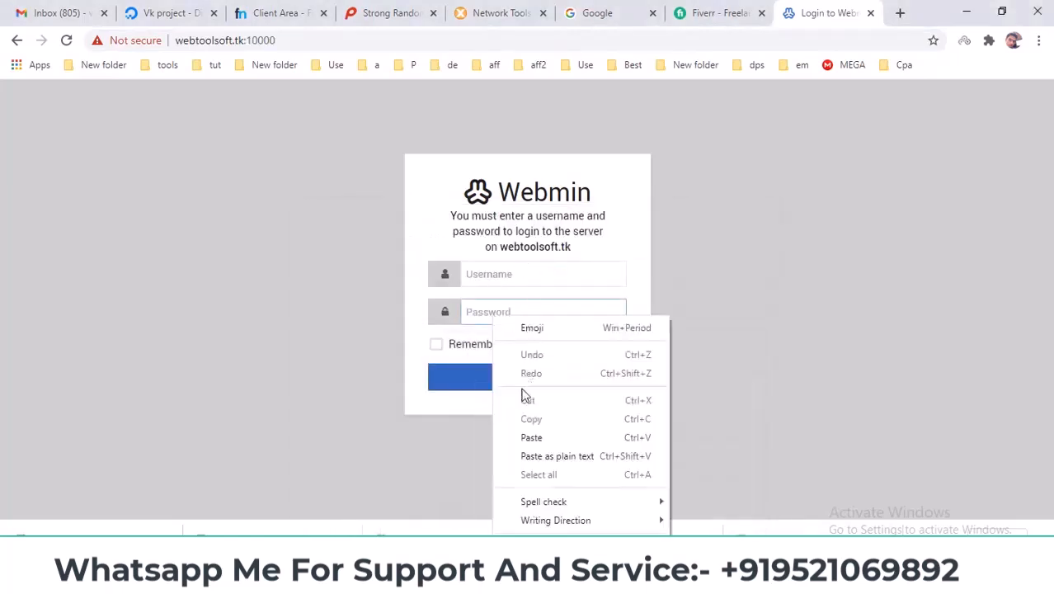
left_click(532, 438)
left_click(513, 277)
type("r")
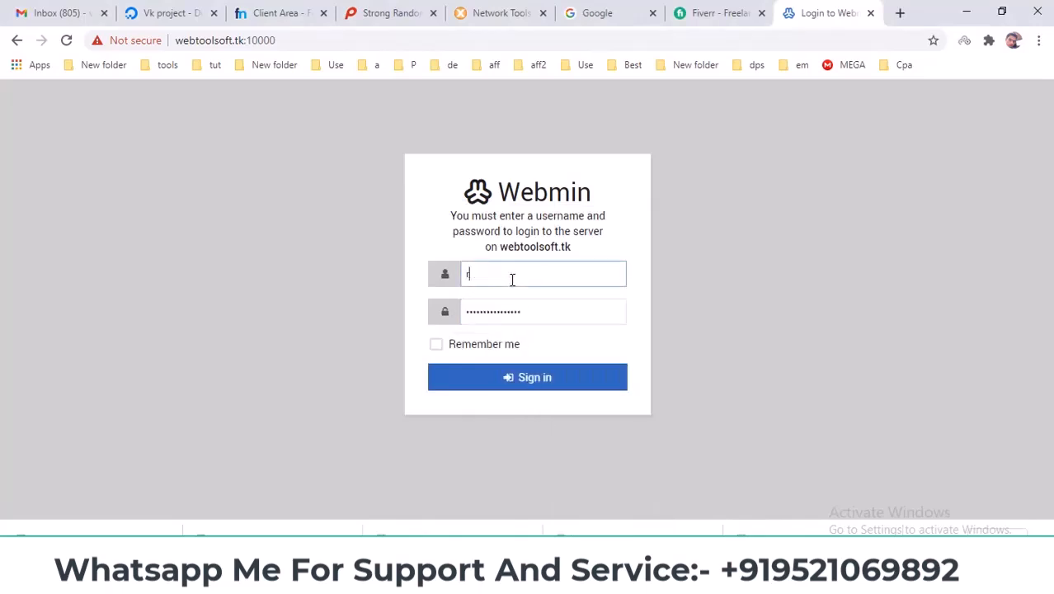
type("oot")
left_click(515, 389)
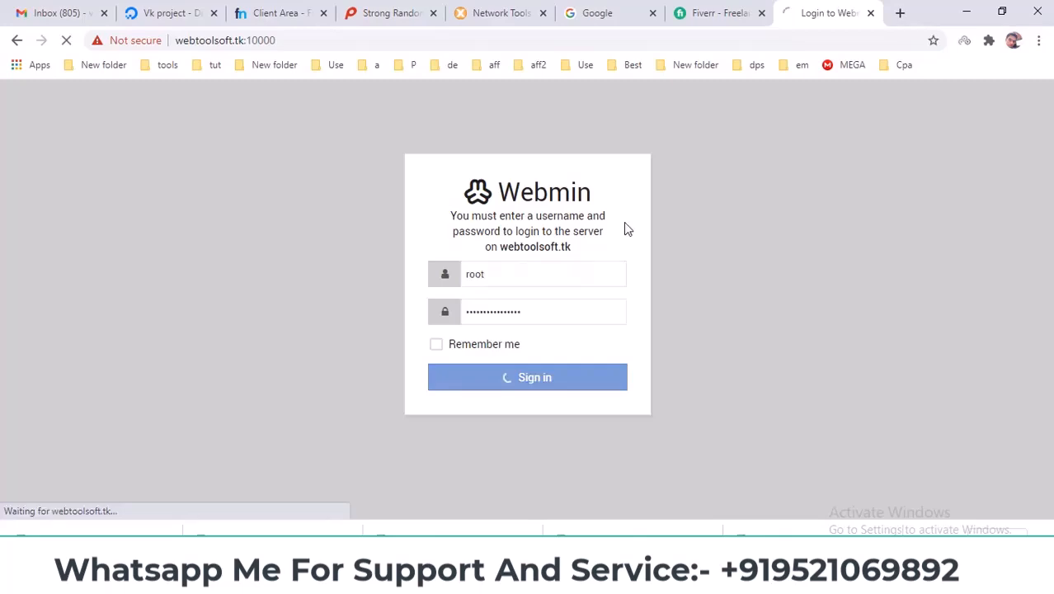
Scroll the tutorial to 'Now Run Your Domain & Ip Address With Port 10000' and highlight it.
left_click(536, 577)
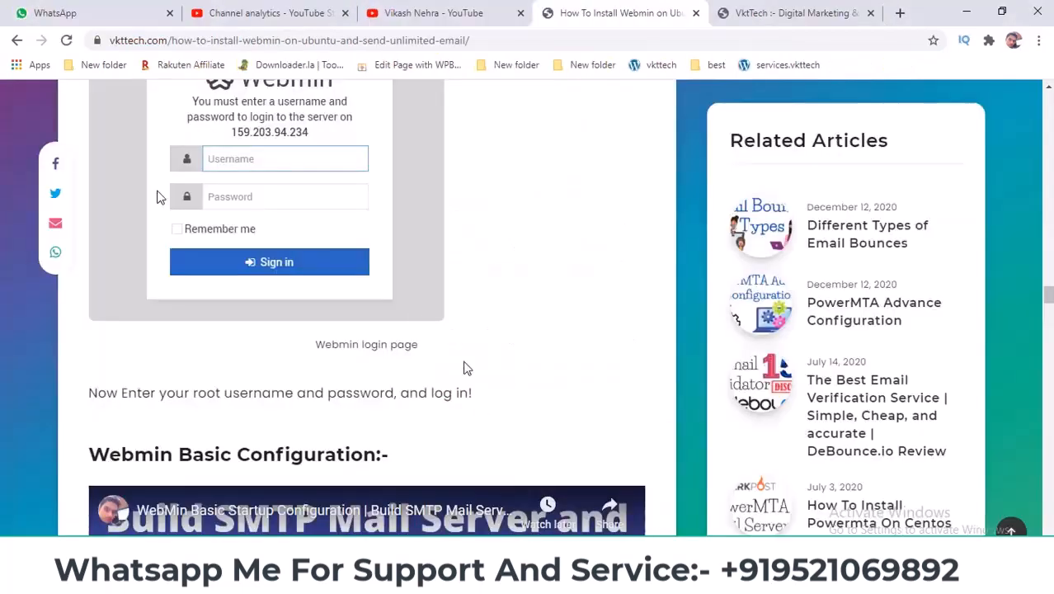
scroll(415, 317, "down", 1)
scroll(414, 317, "down", 12)
scroll(415, 317, "up", 8)
scroll(416, 317, "up", 10)
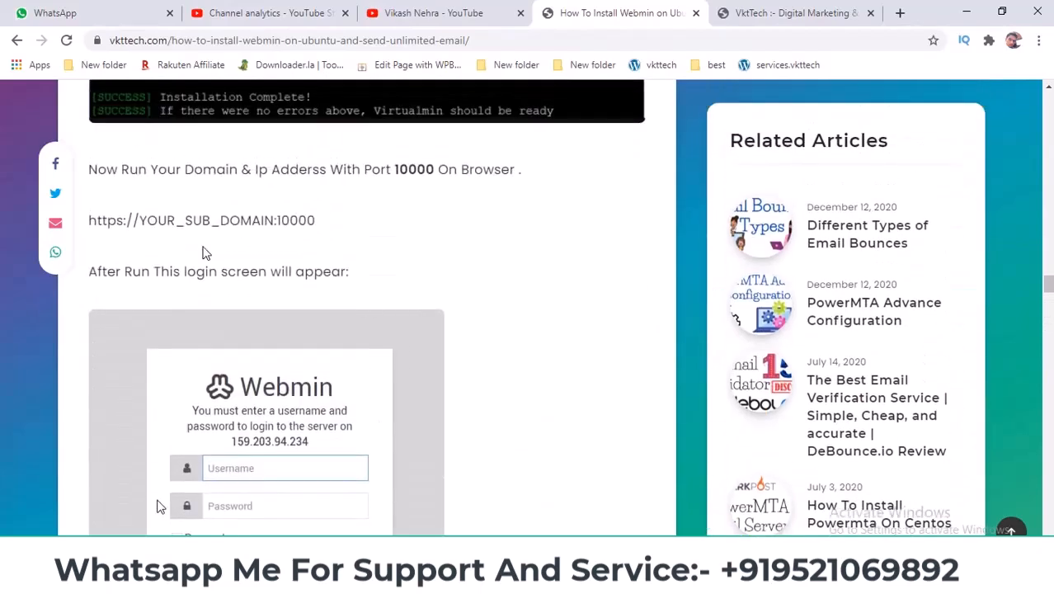
scroll(202, 263, "up", 1)
left_click_drag(141, 372, 381, 344)
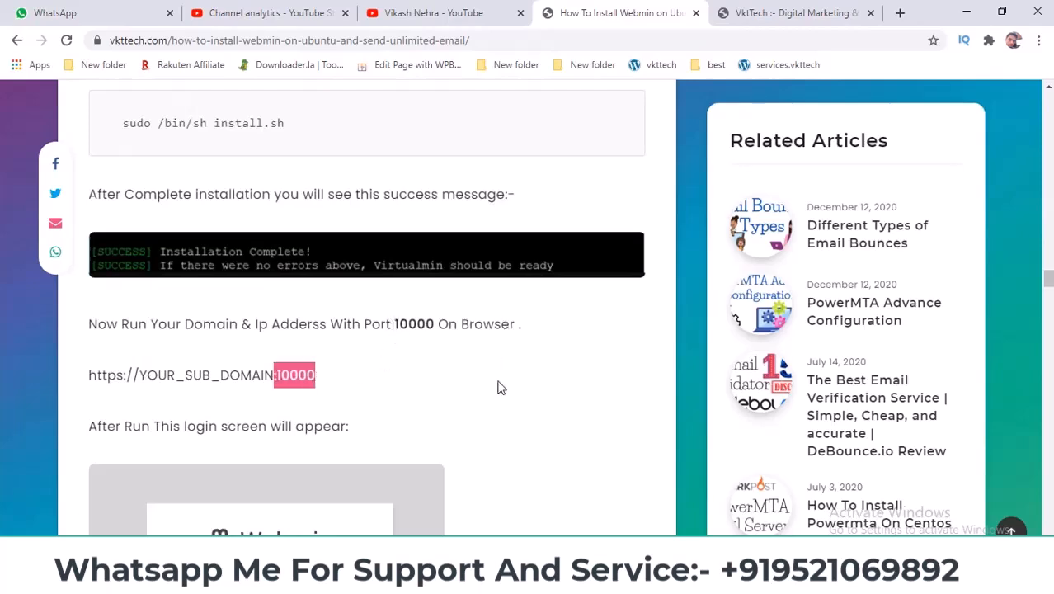
left_click_drag(93, 321, 505, 321)
Dismiss the notification prompt and advance past Introduction, Memory use and ClamAV scanning.
left_click(505, 322)
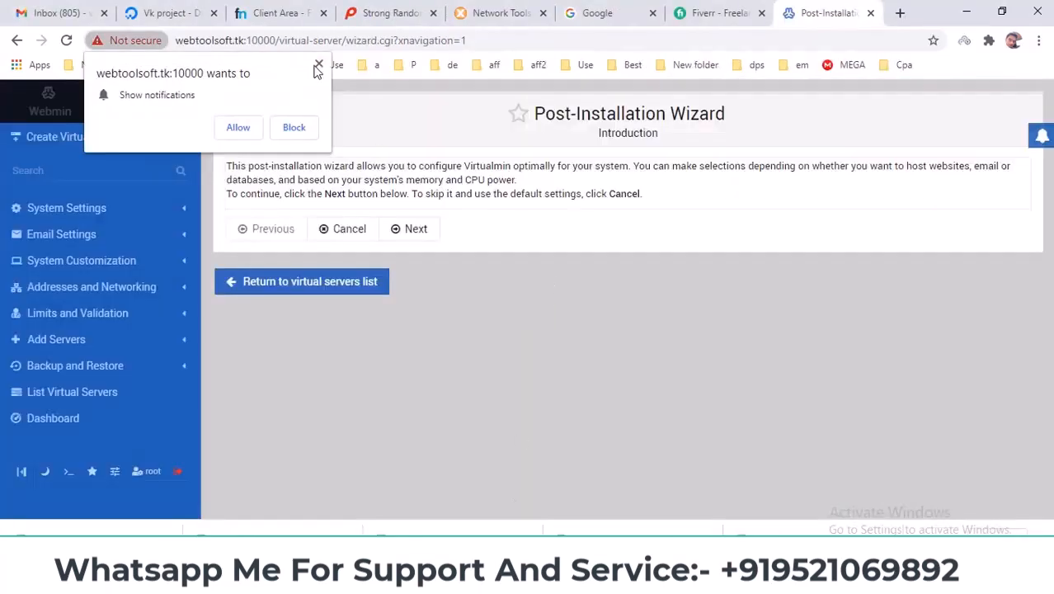
left_click(319, 65)
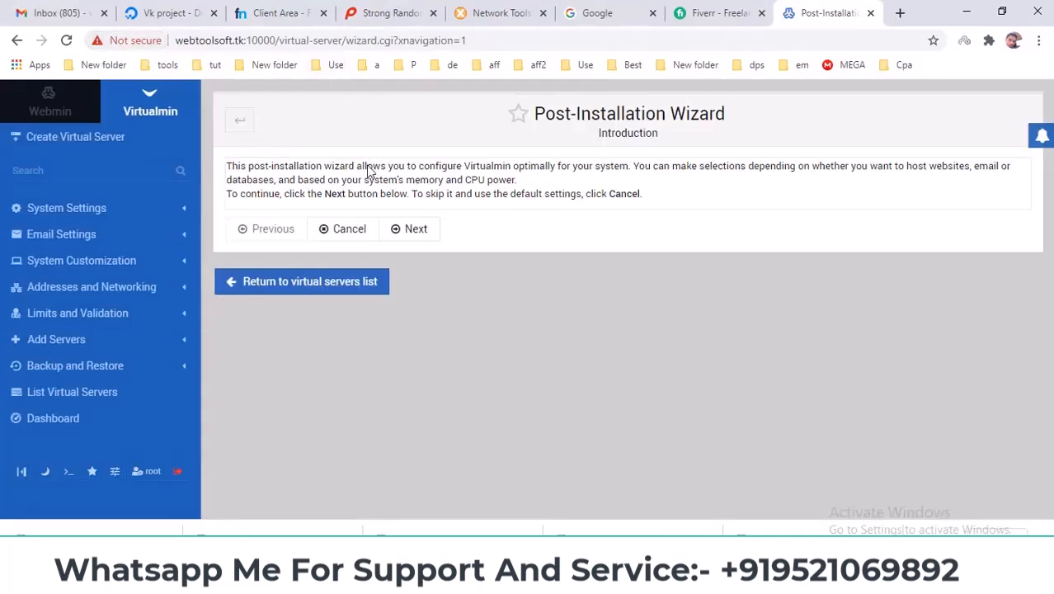
left_click(416, 232)
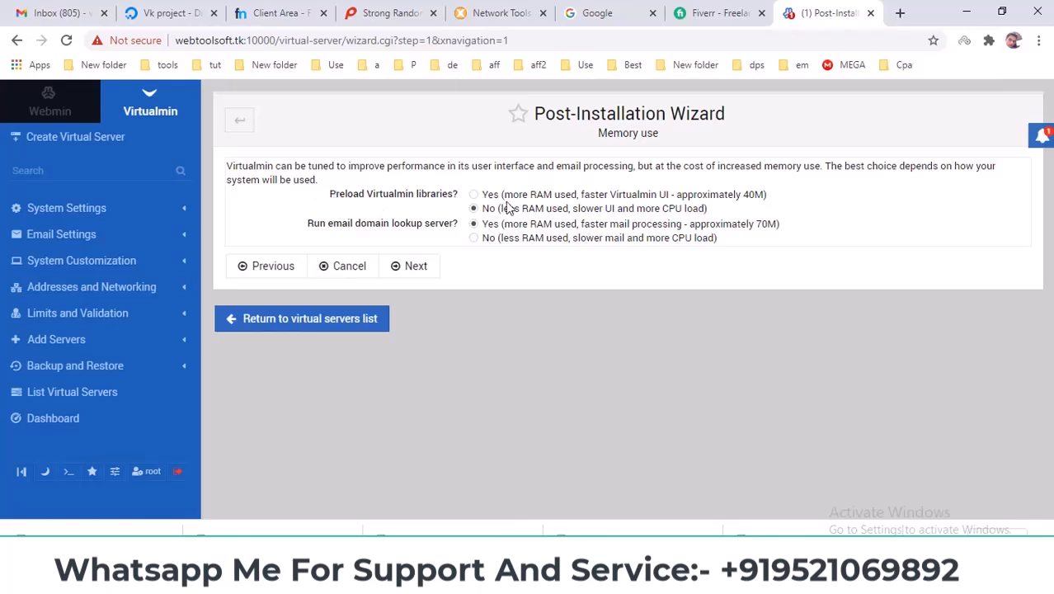
left_click(418, 270)
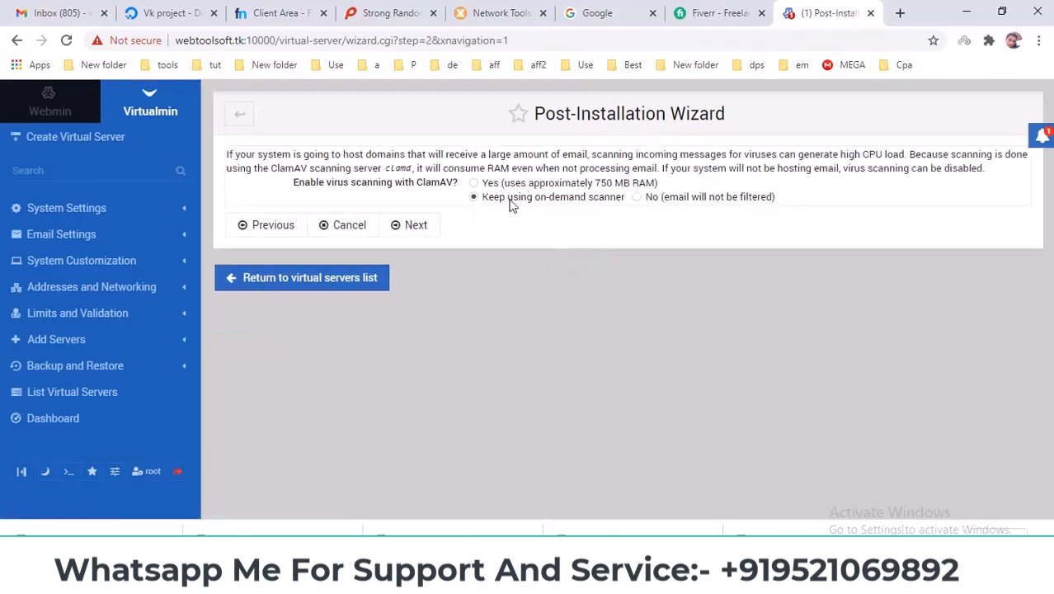
left_click(413, 226)
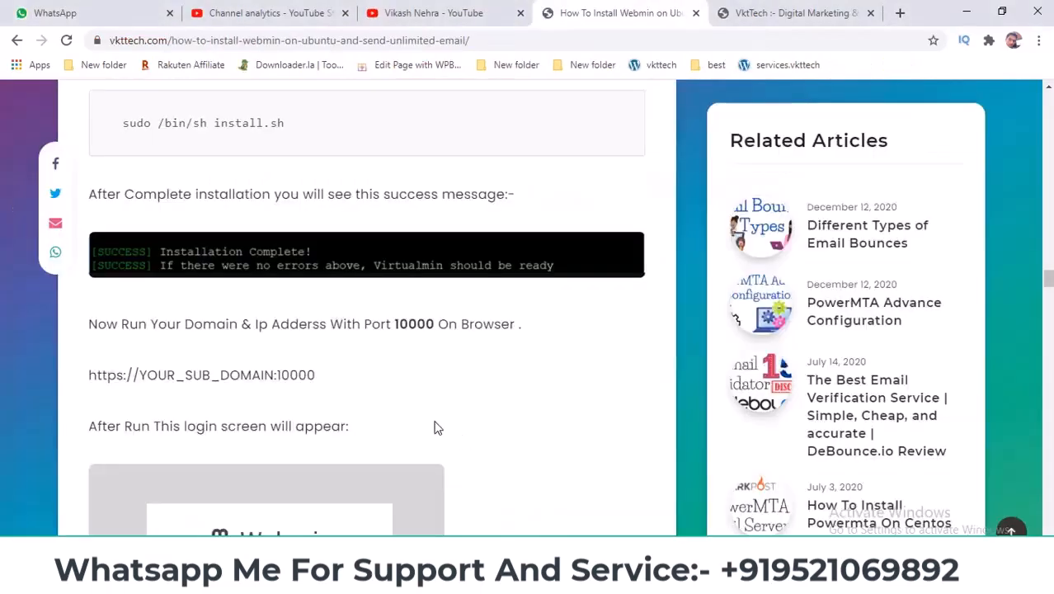
scroll(436, 424, "down", 15)
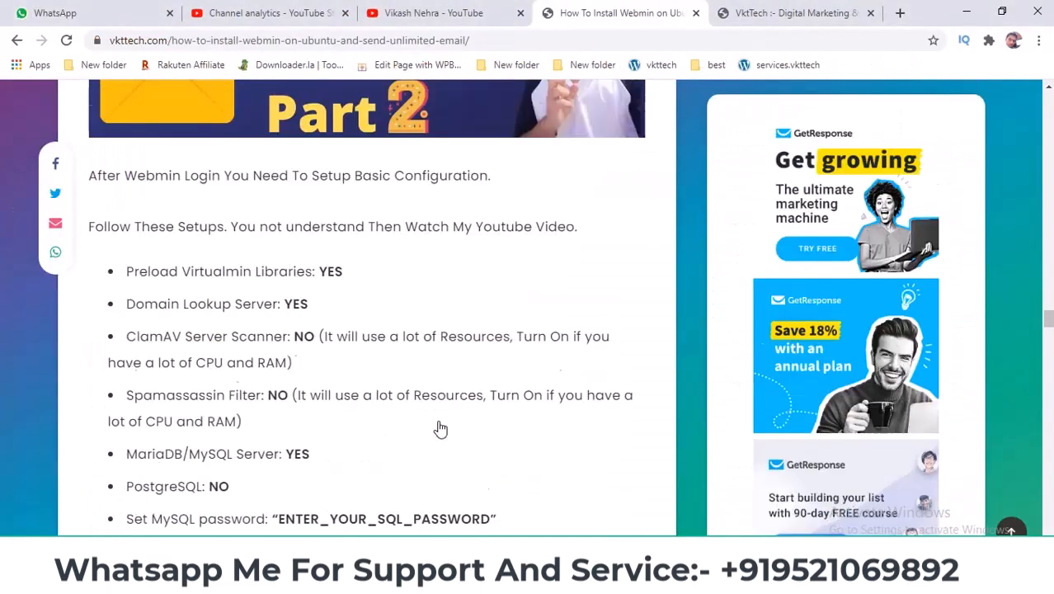
scroll(238, 235, "up", 1)
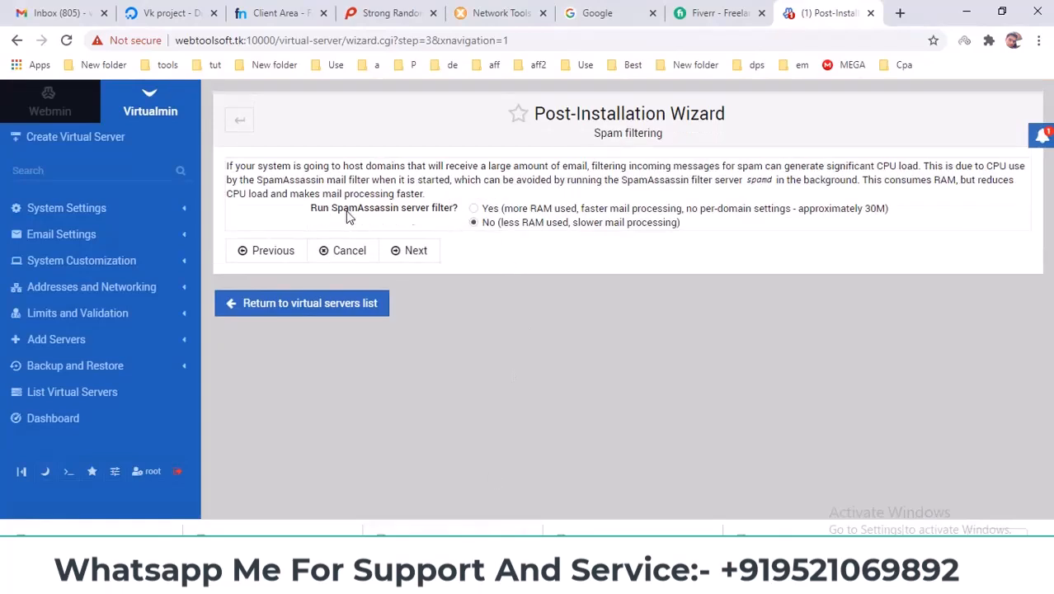
Keep spam filtering off and accept the database and DNS wizard steps.
left_click(413, 251)
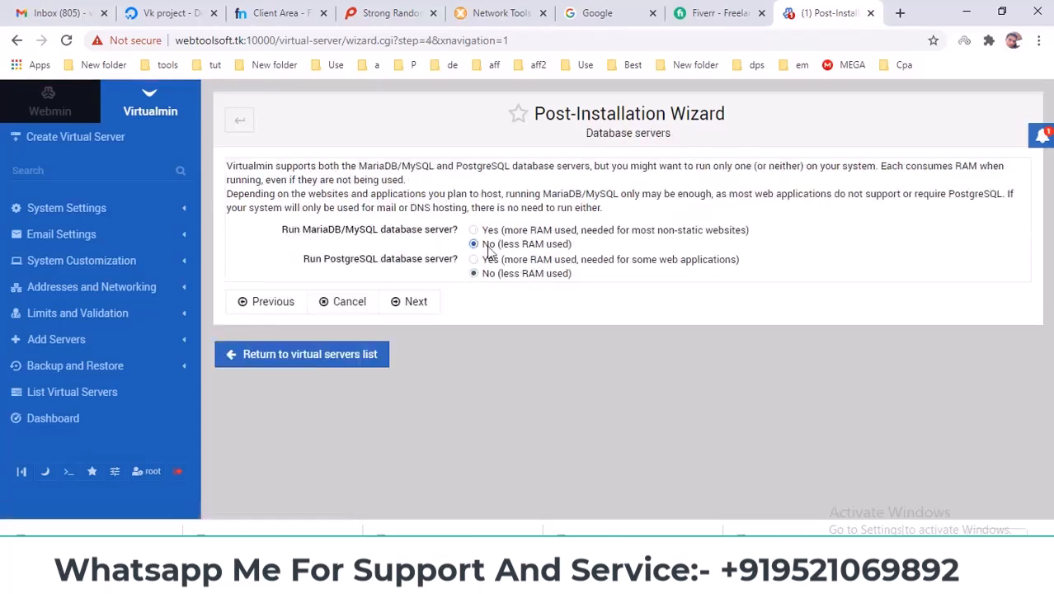
left_click(403, 305)
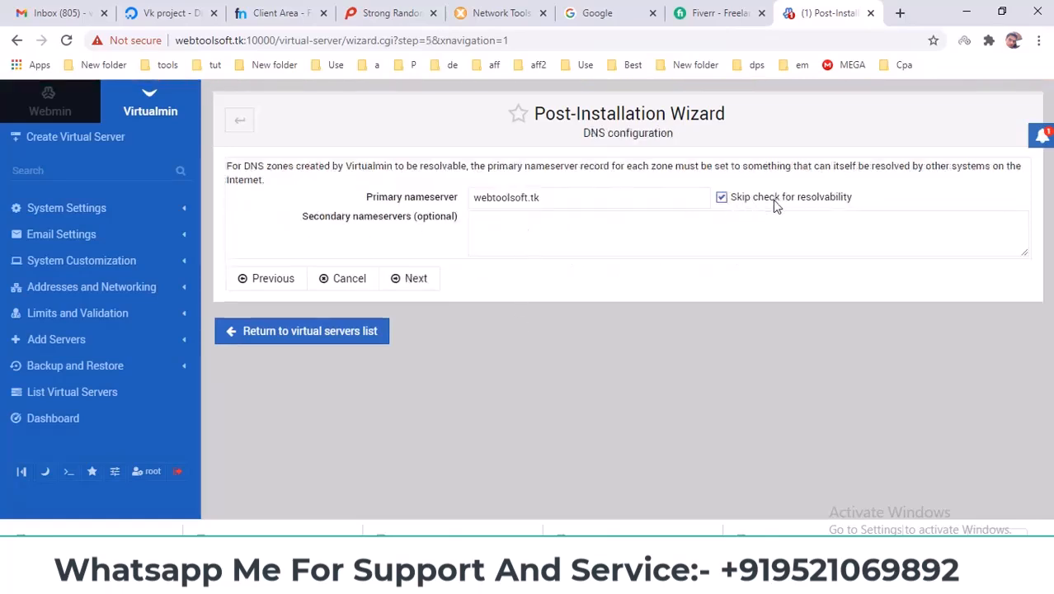
left_click(419, 281)
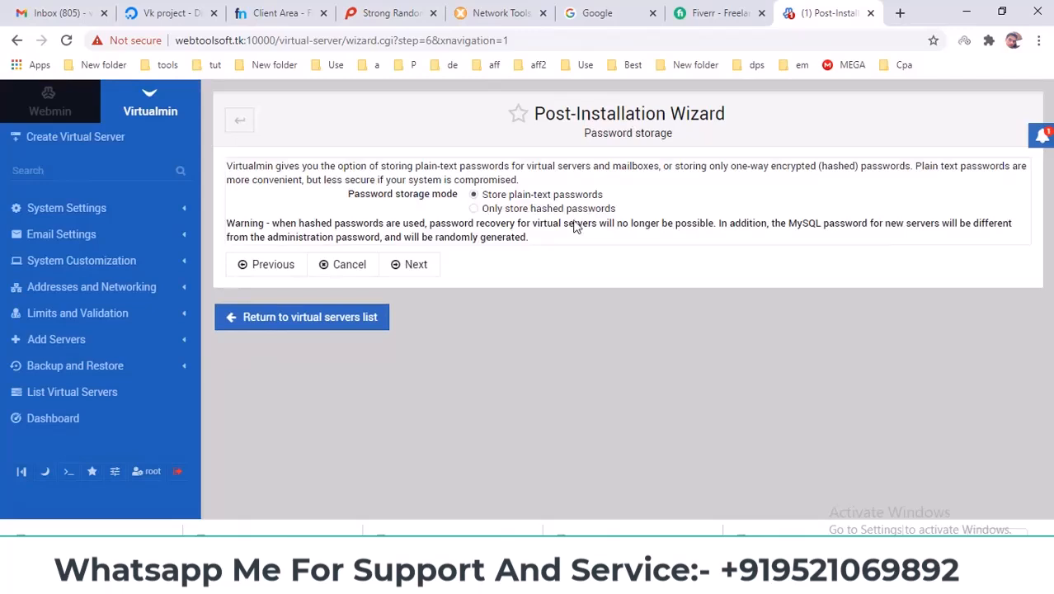
Choose hashed password storage, no default virtual server, and Let's Encrypt SSL, then submit.
left_click(474, 208)
left_click(402, 266)
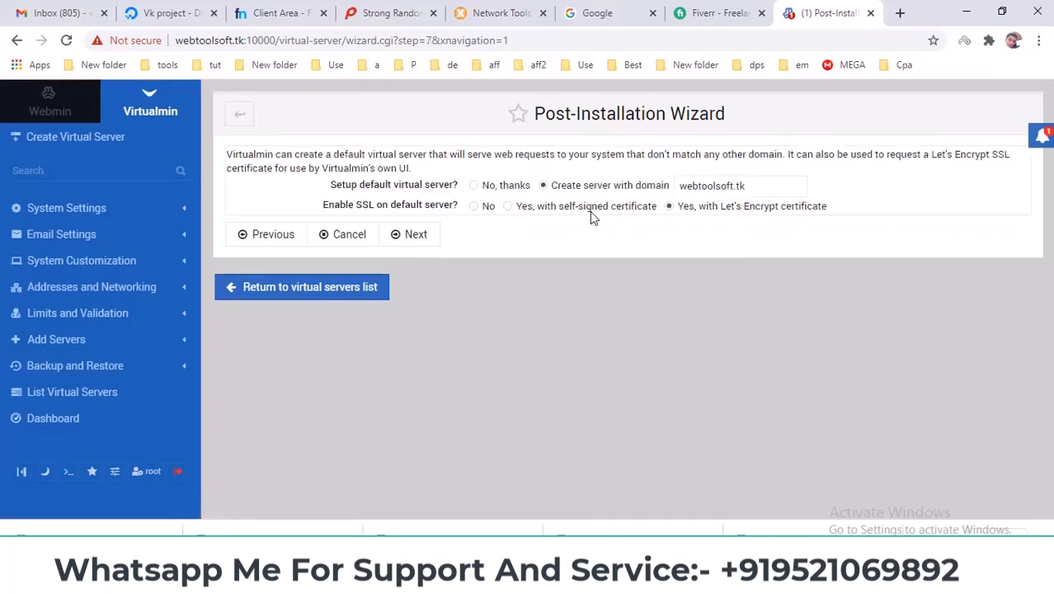
left_click(482, 184)
left_click(688, 211)
left_click(417, 236)
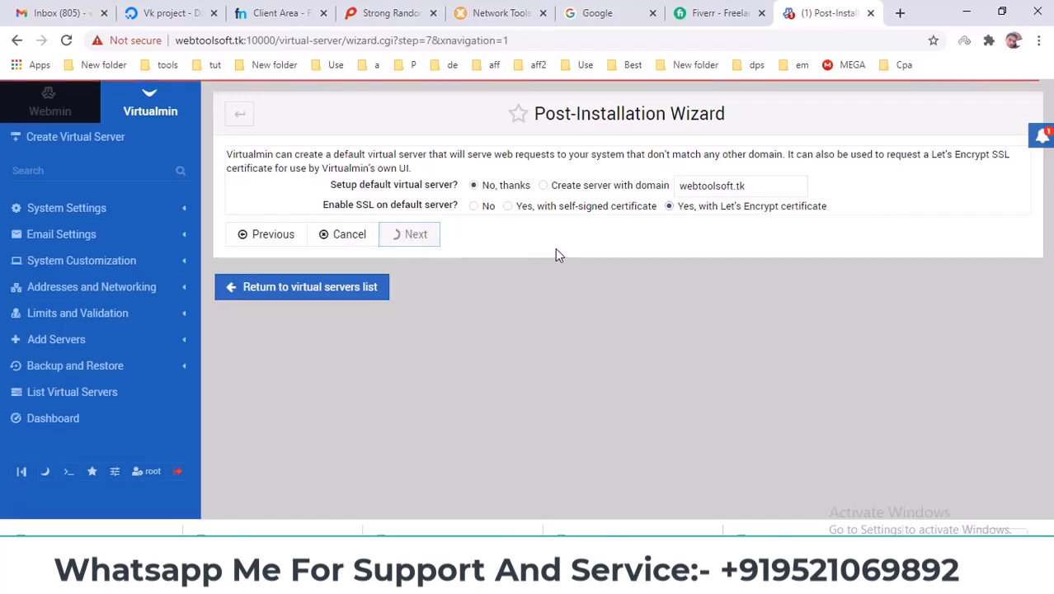
Finish the wizard, re-check and refresh the configuration, then return to the virtual servers list.
left_click(412, 198)
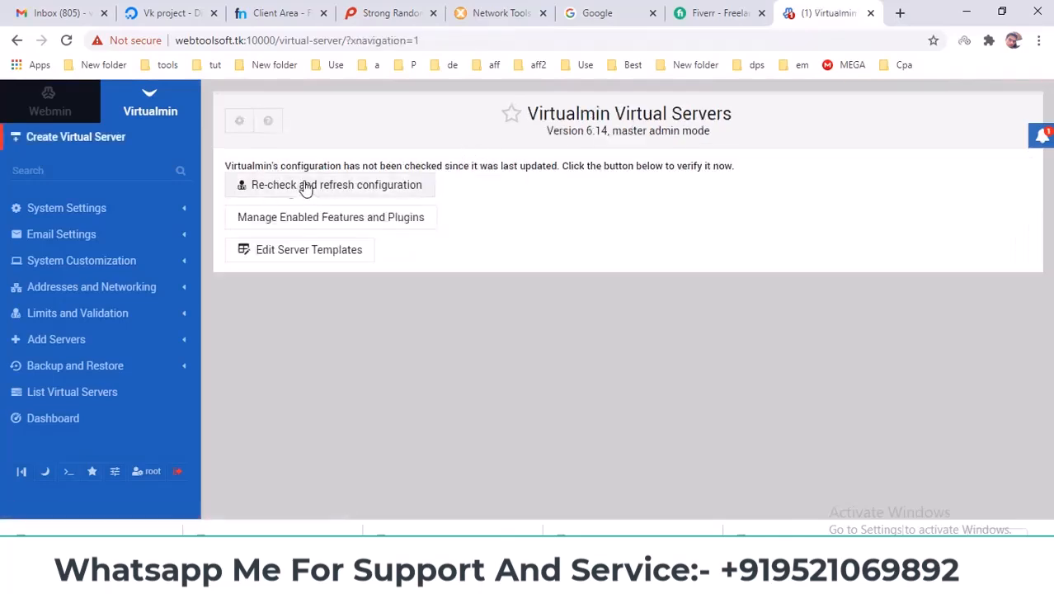
left_click(320, 192)
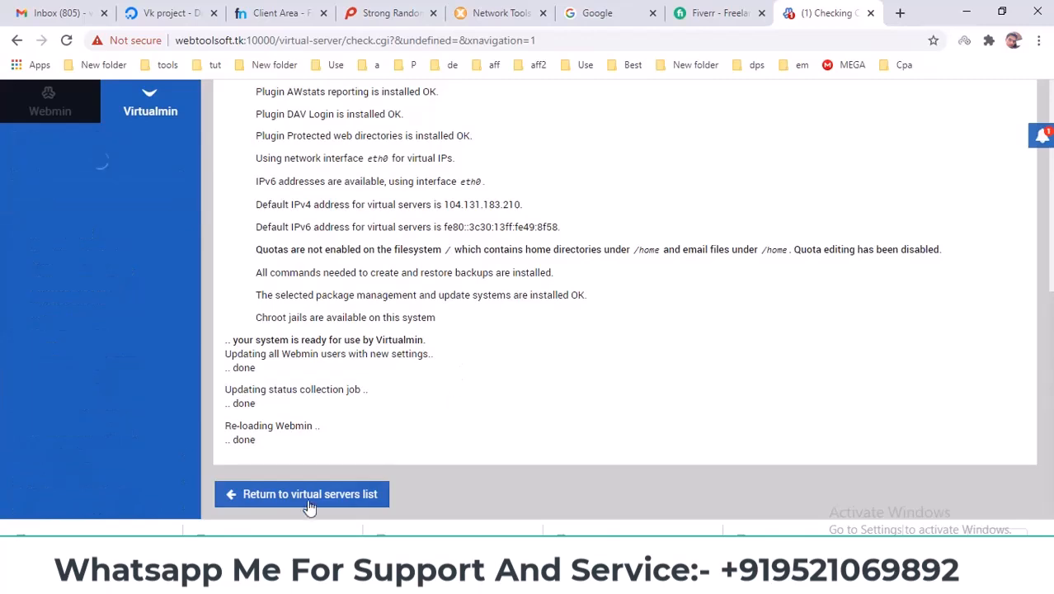
left_click(269, 494)
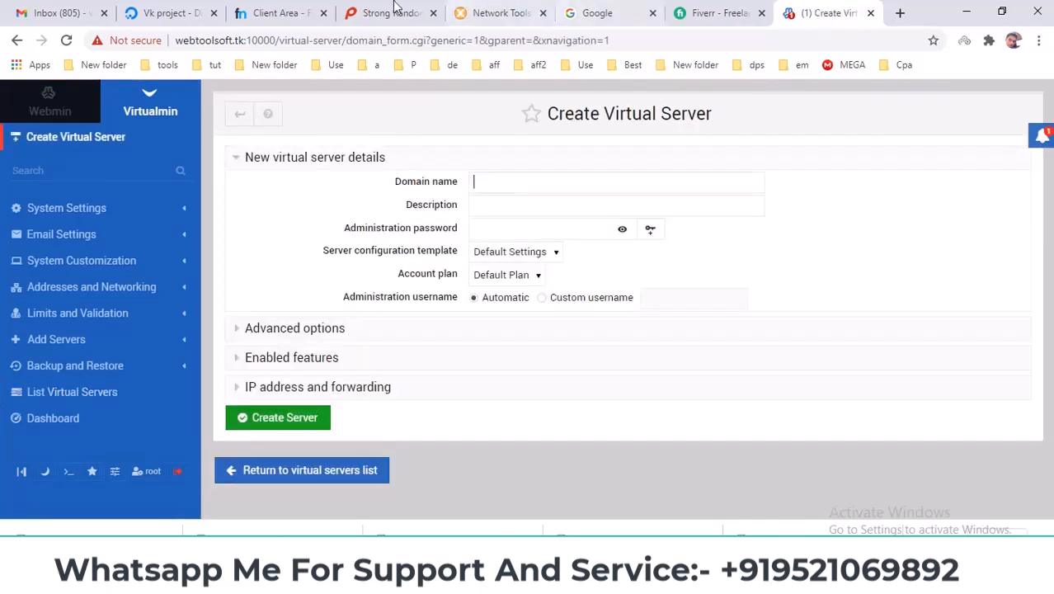
Copy webtoolsoft.tk from the Freenom page into the Domain name field.
left_click(275, 12)
mouse_move(602, 176)
left_mouse_down()
mouse_move(792, 178)
mouse_move(601, 179)
left_mouse_up()
left_click(829, 13)
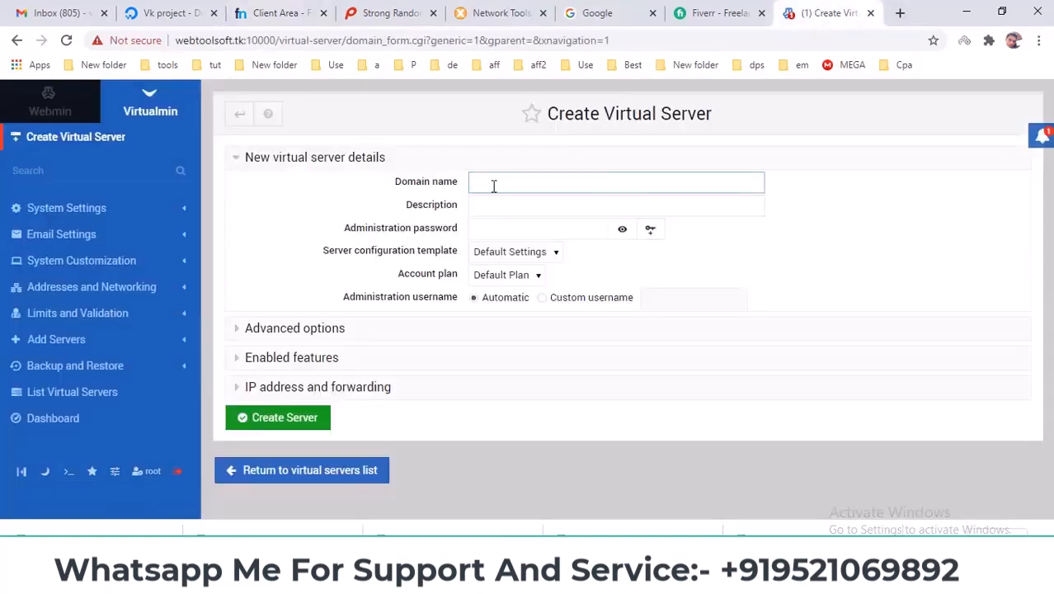
key("ctrl+v")
left_click(620, 230)
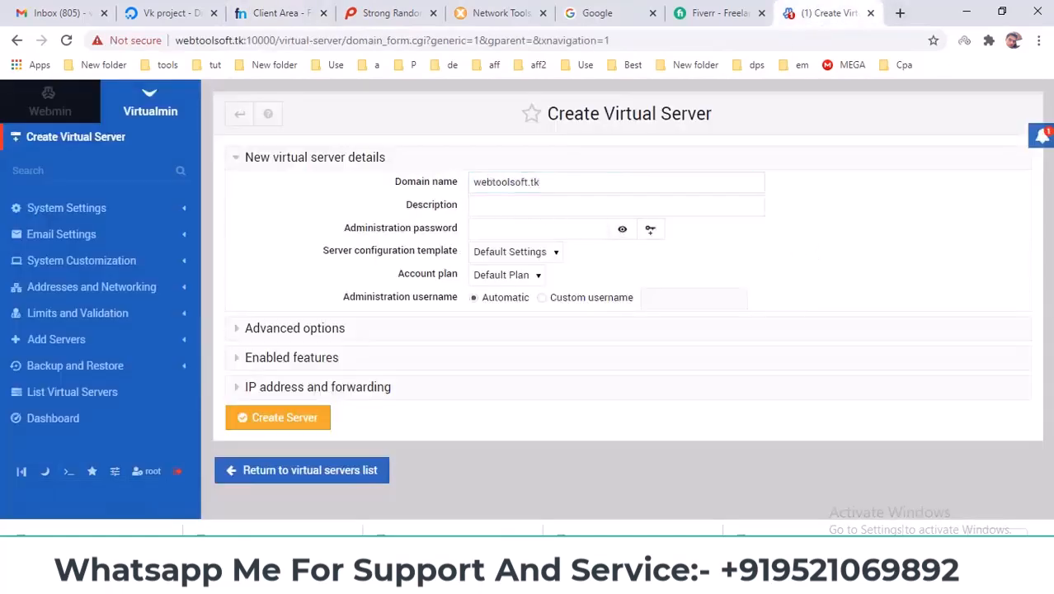
Copy the saved password from Notepad into the administration password field.
left_click(711, 503)
right_click(538, 257)
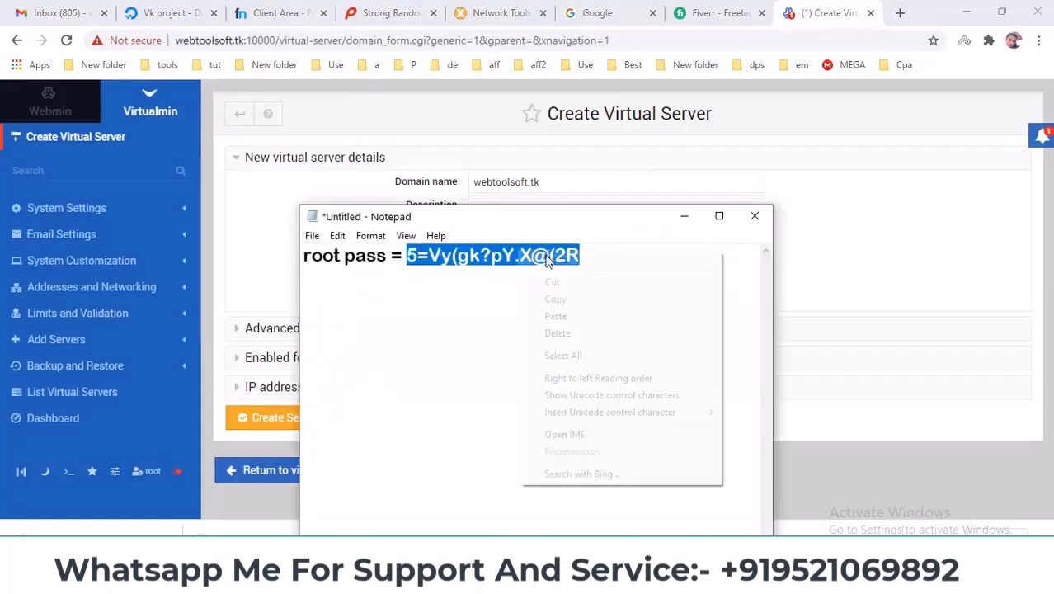
left_click(555, 299)
left_click(887, 245)
left_click(507, 227)
key("ctrl+v")
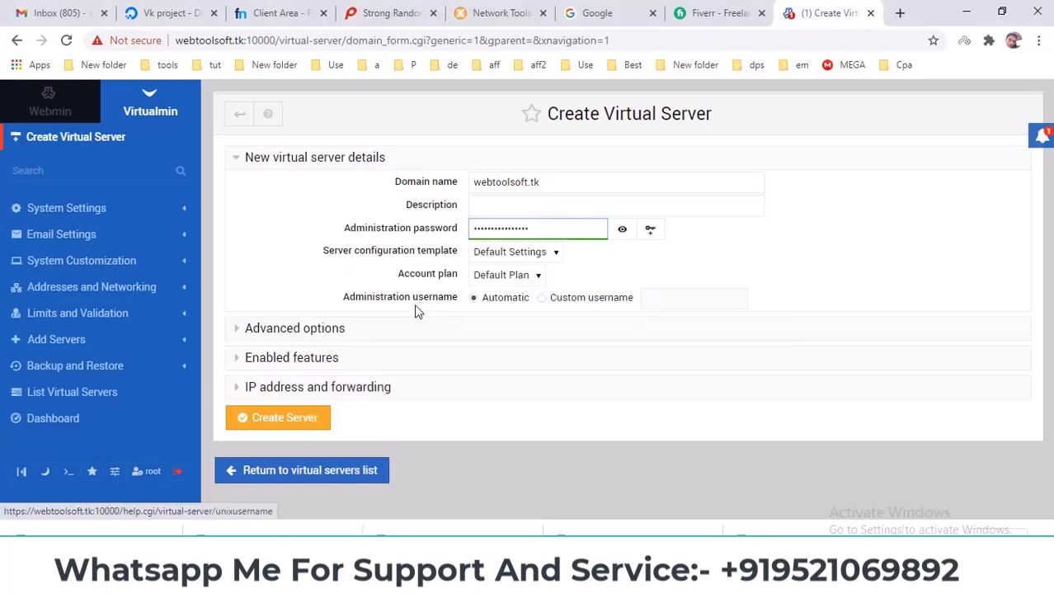
Enable 'Setup SSL website too?', create the server, and bring up the presentation outline.
left_click(295, 328)
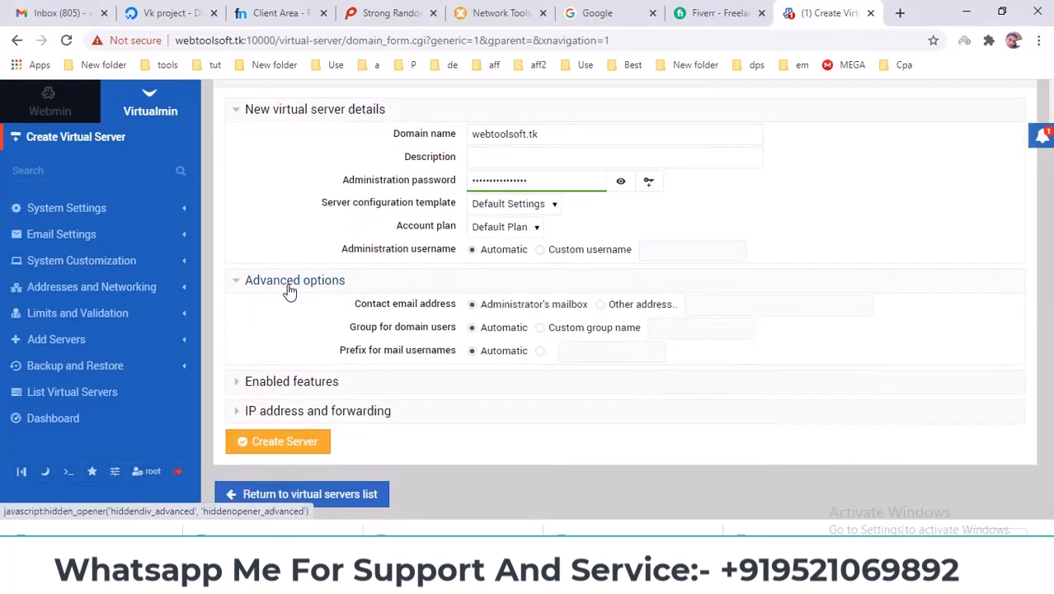
left_click(288, 281)
left_click(290, 360)
scroll(306, 299, "down", 1)
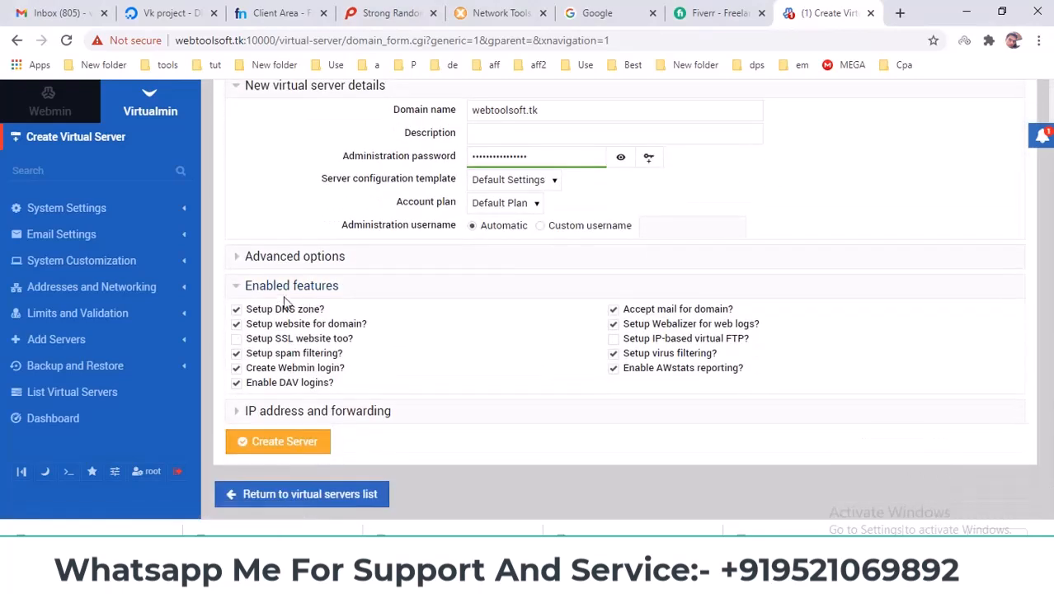
left_click(259, 339)
left_click(376, 290)
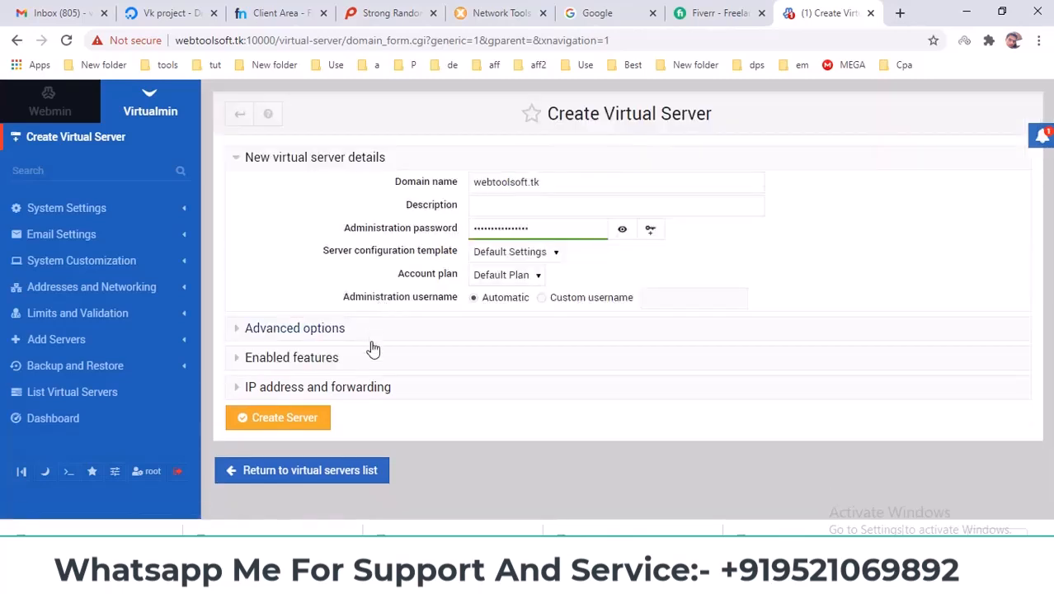
left_click(371, 388)
scroll(383, 301, "down", 2)
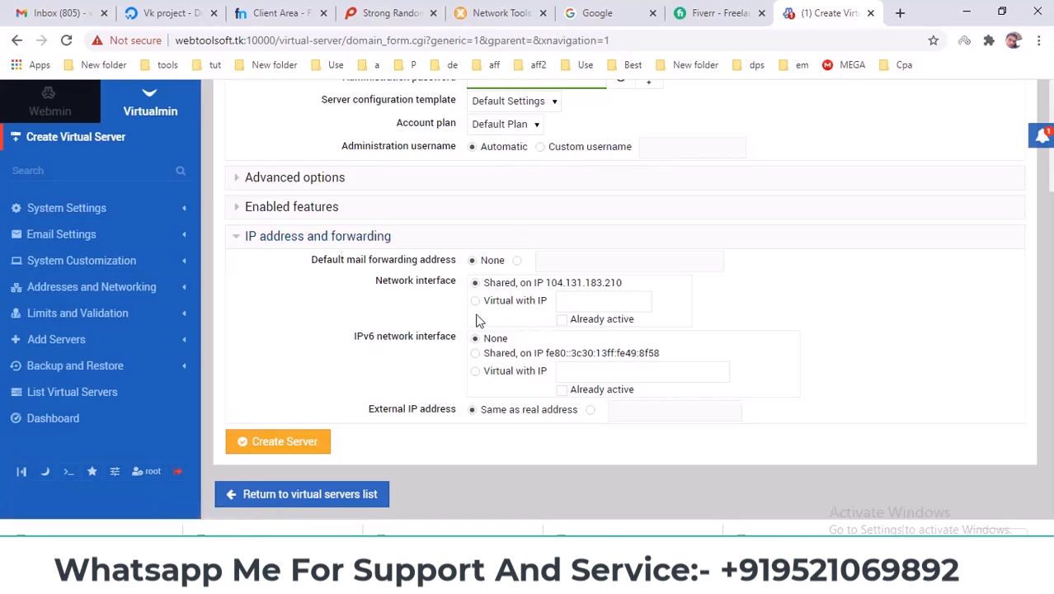
left_click(306, 239)
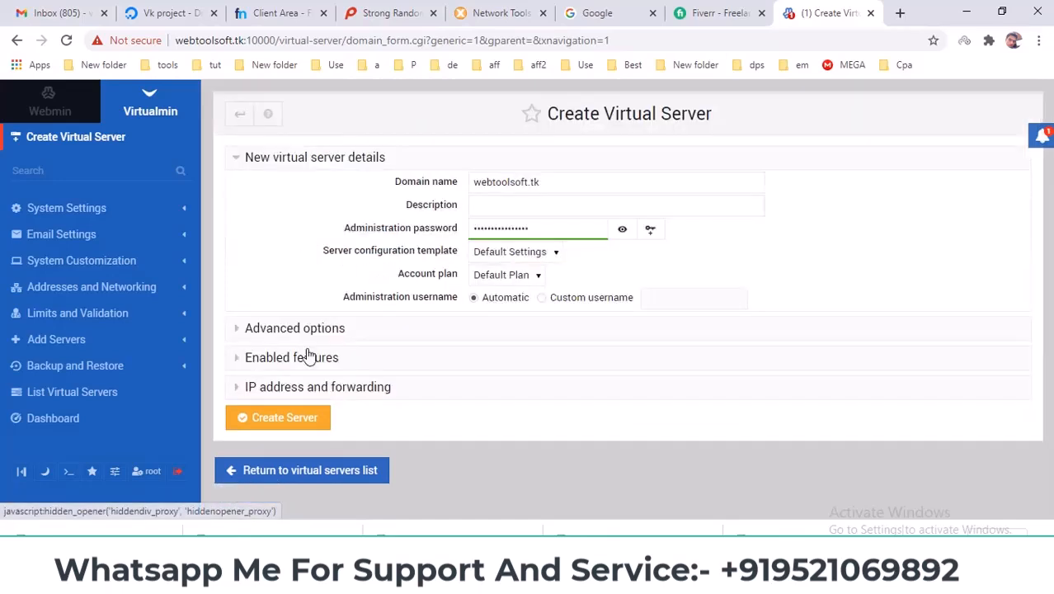
left_click(277, 426)
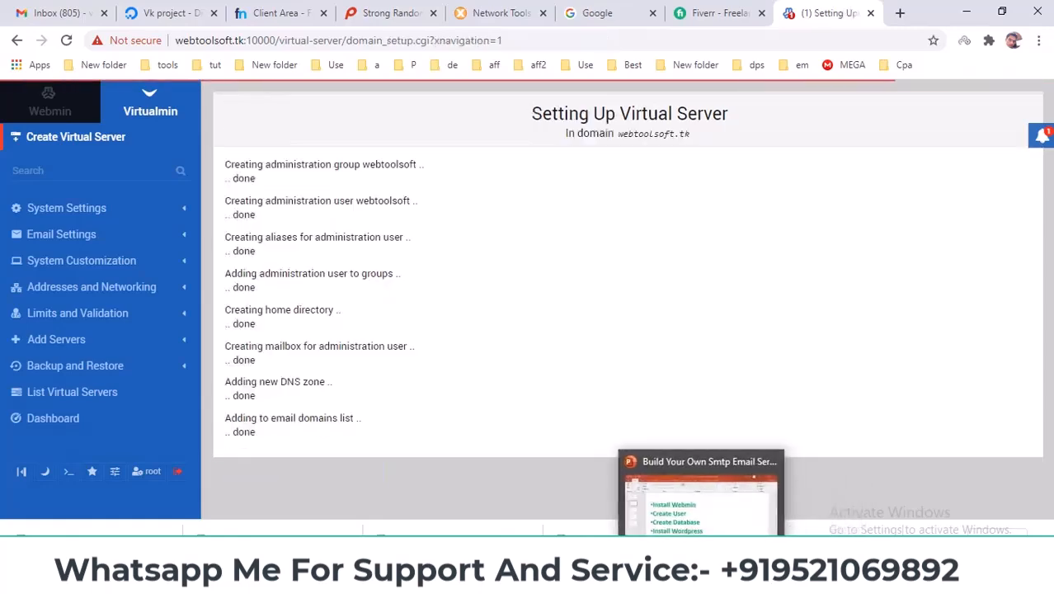
left_click(685, 579)
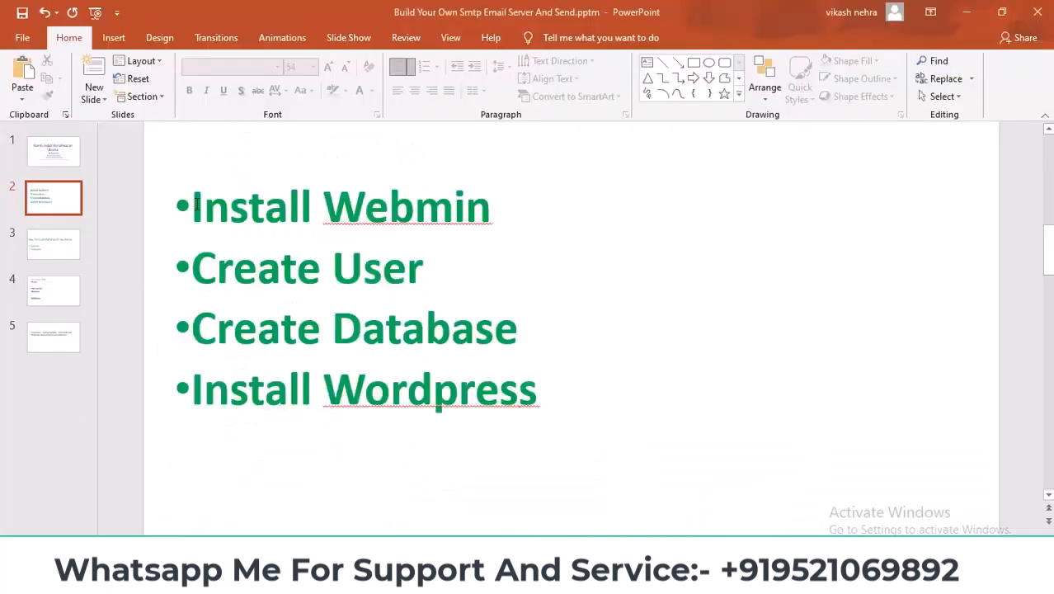
Highlight 'Install Webmin' and 'Create User' on slide 2, then minimize PowerPoint.
left_click_drag(197, 206, 447, 208)
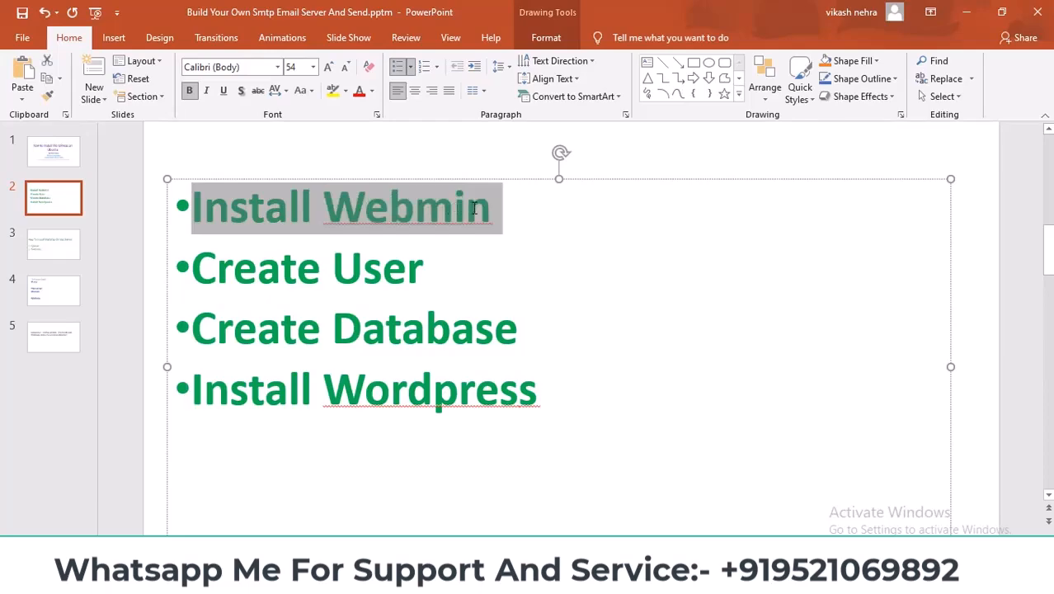
left_click_drag(199, 265, 433, 268)
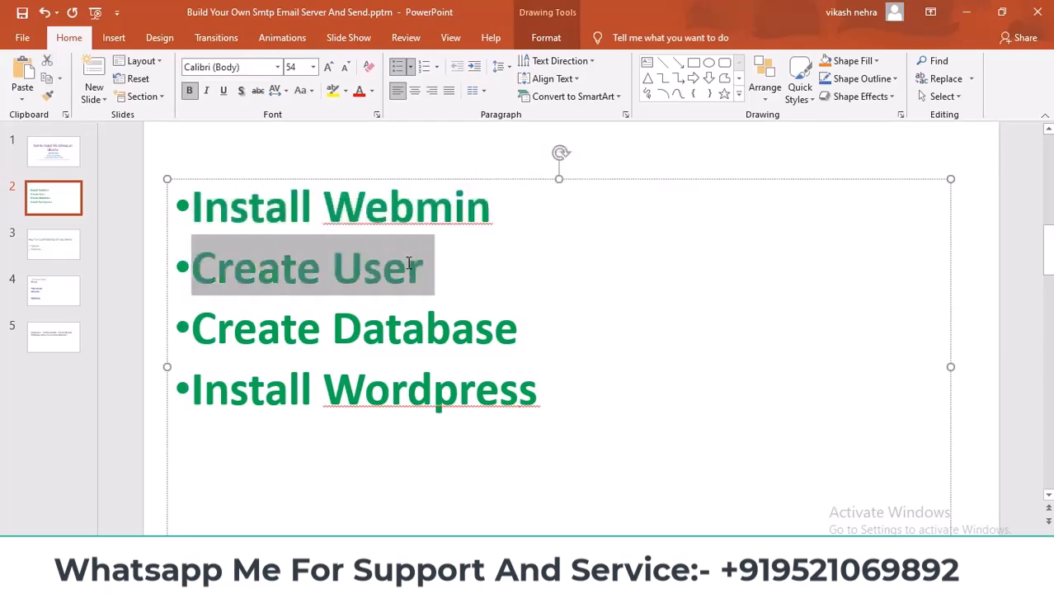
left_click(966, 15)
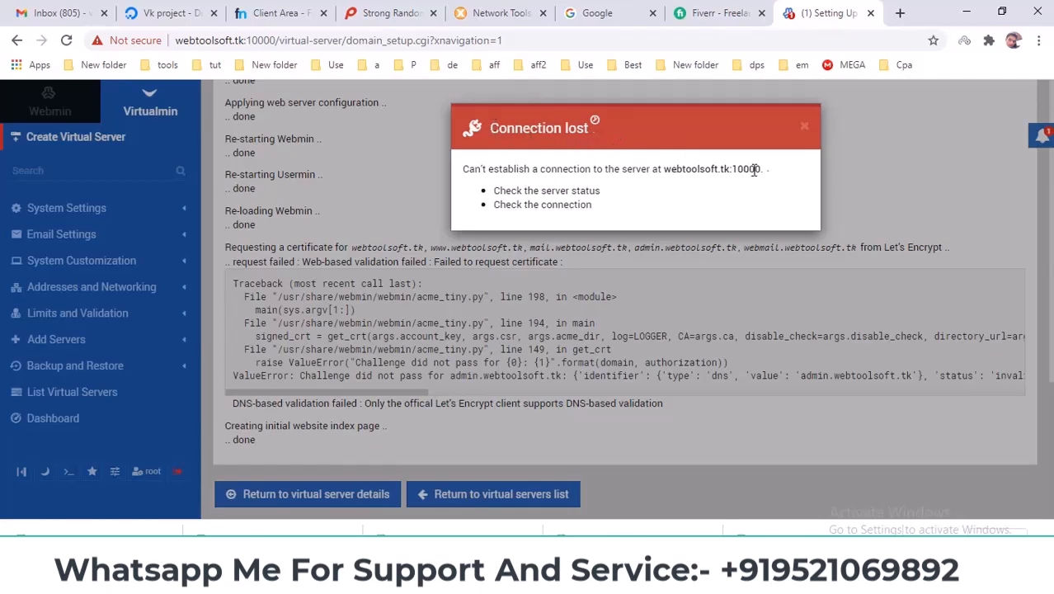
left_click_drag(282, 41, 607, 41)
key("BackSpace")
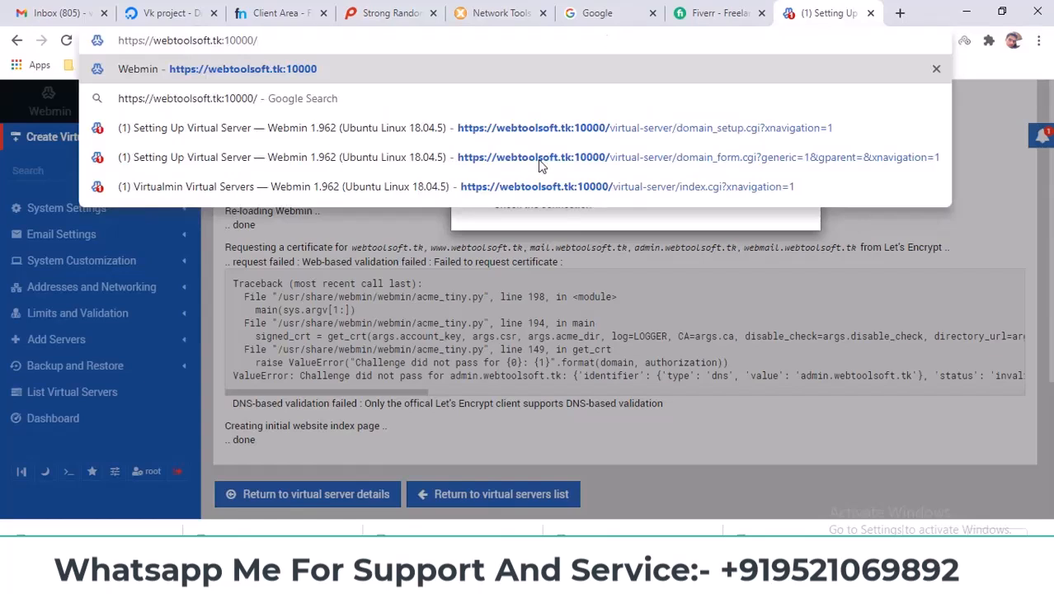
key("Return")
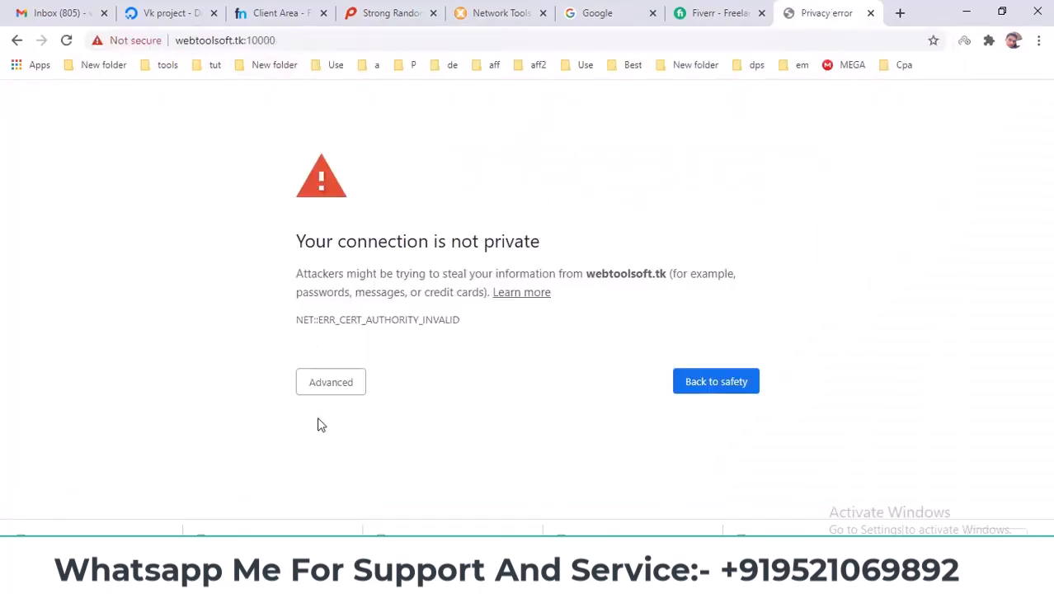
left_click(326, 383)
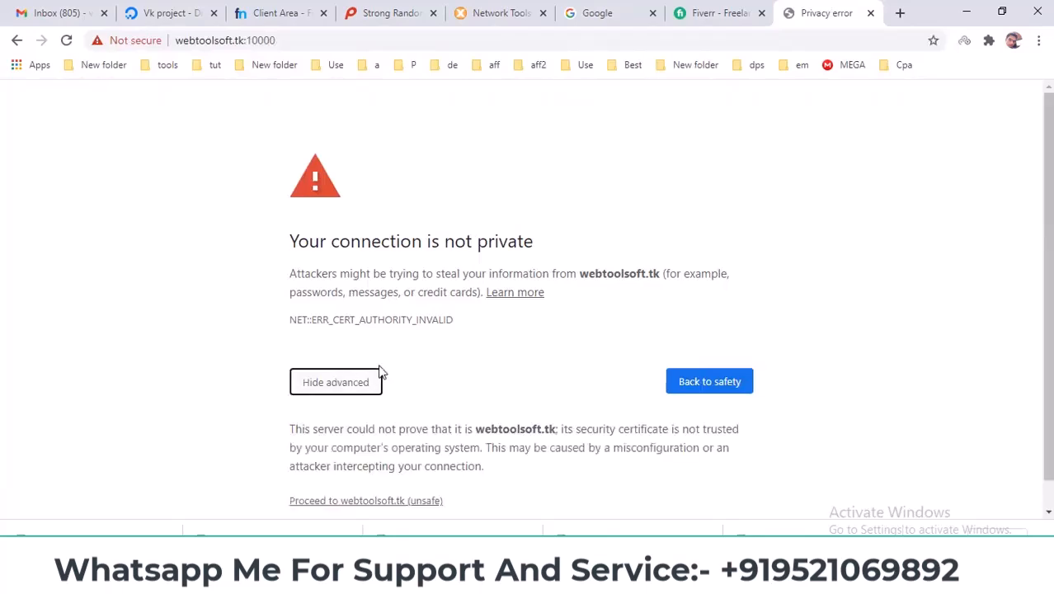
left_click(419, 501)
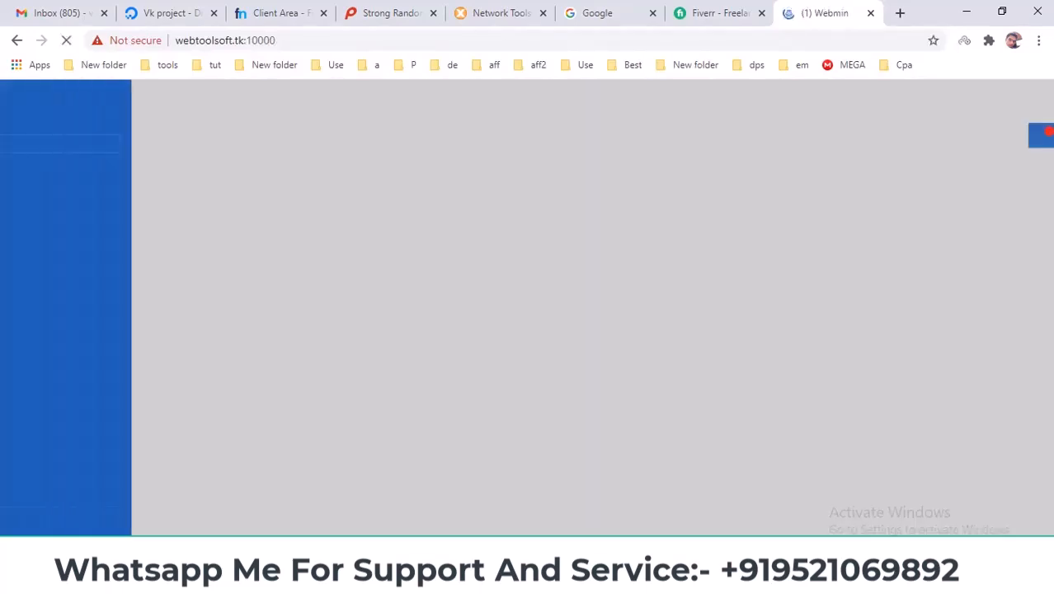
key("alt+Tab")
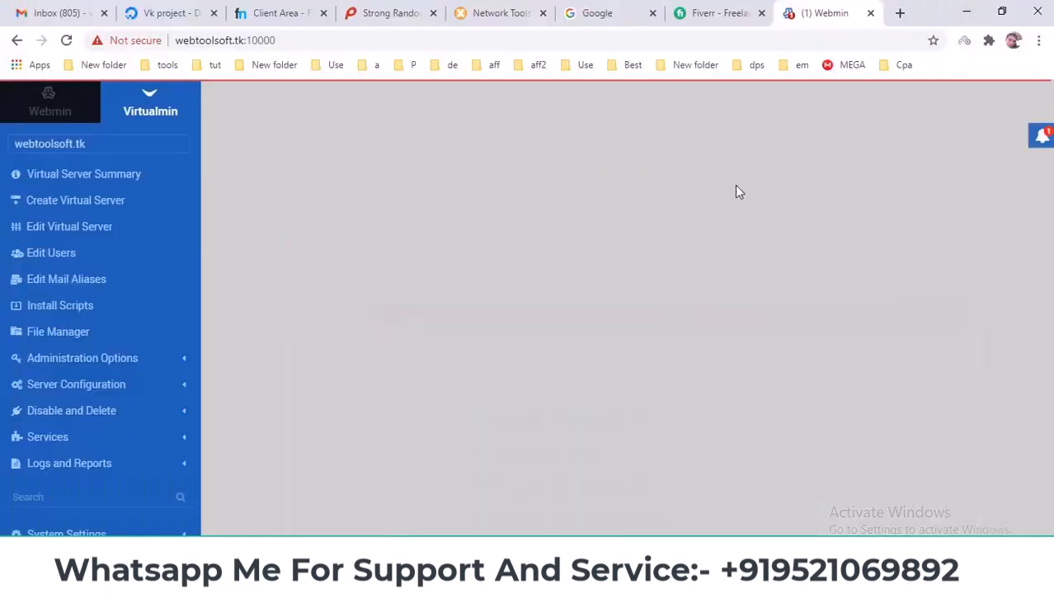
Start adding a new user named admin to webtoolsoft.tk's users list.
left_click(966, 12)
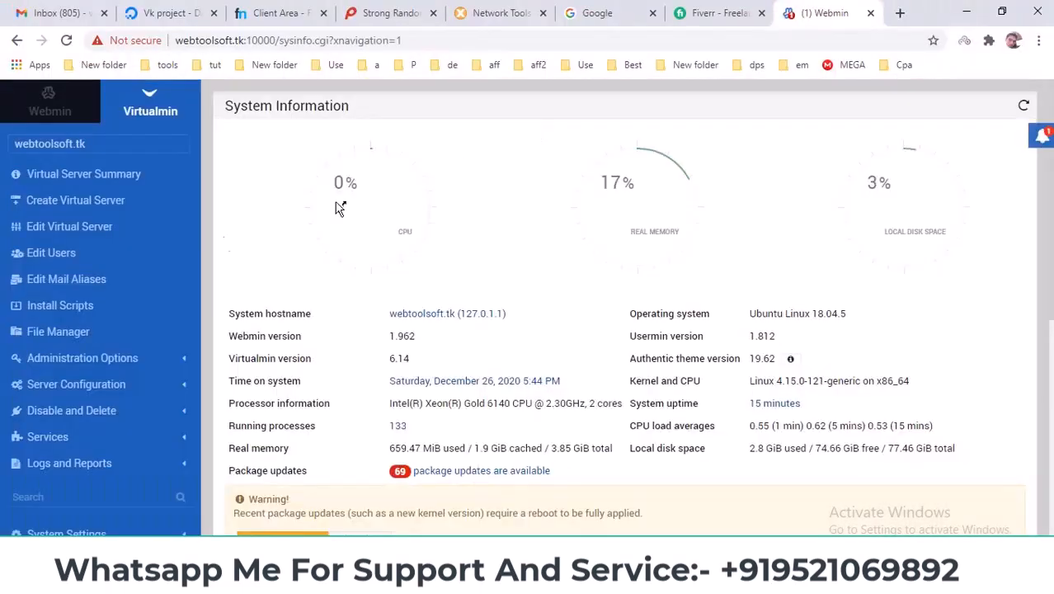
left_click(61, 260)
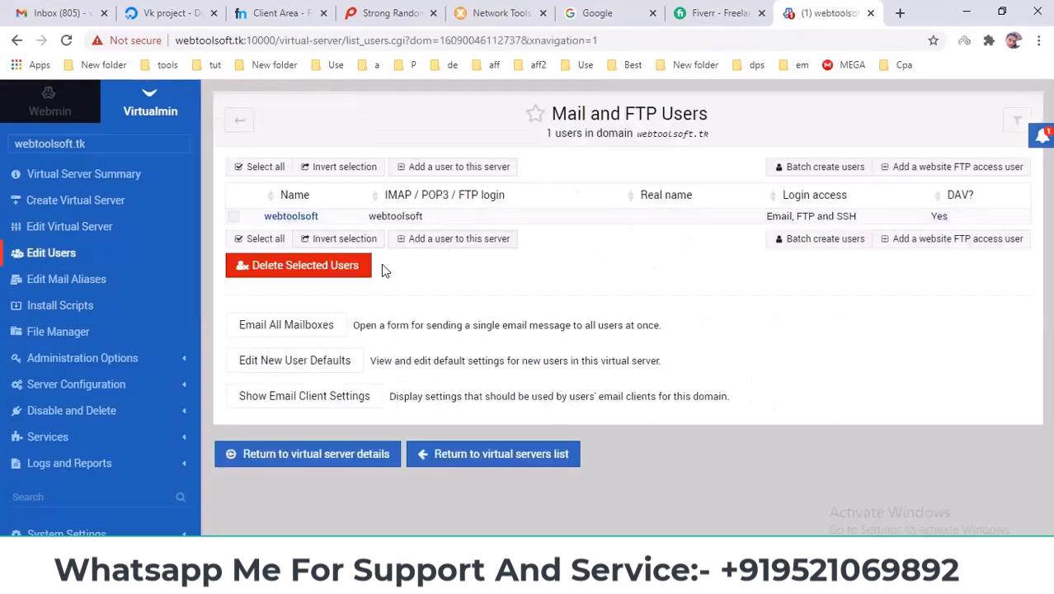
left_click(420, 244)
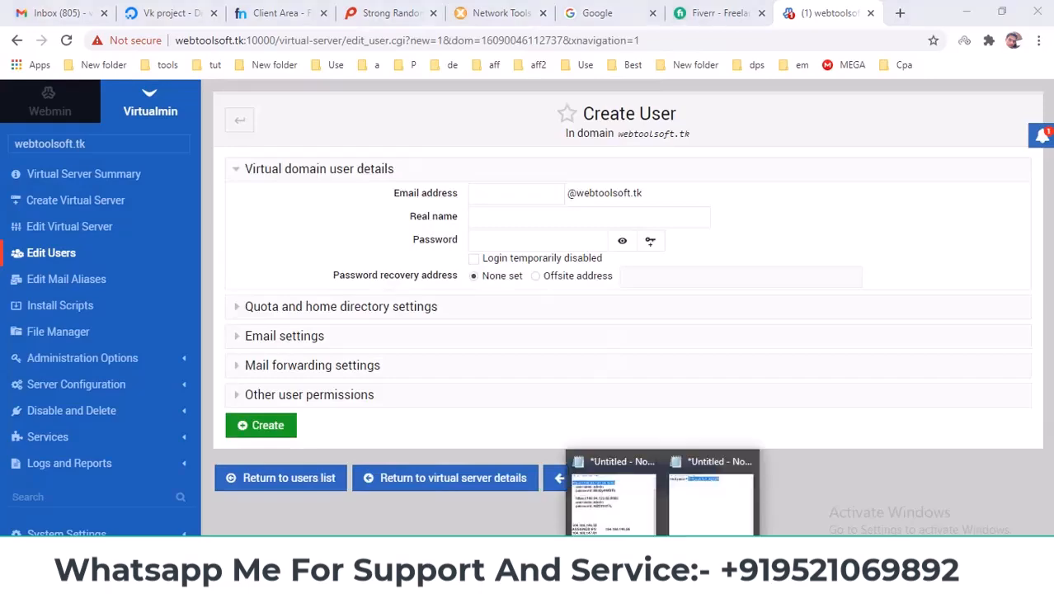
left_click(716, 522)
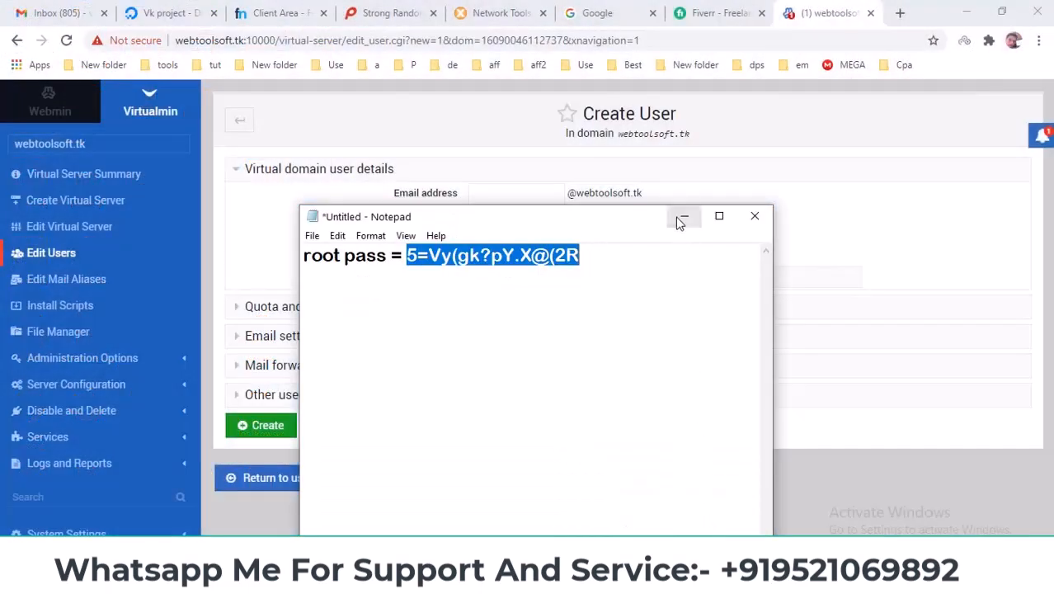
left_click(684, 217)
type("admin")
Copy the password saved in Notepad into the admin user's Password field and create the user.
left_click(558, 240)
mouse_move(661, 580)
left_click(713, 507)
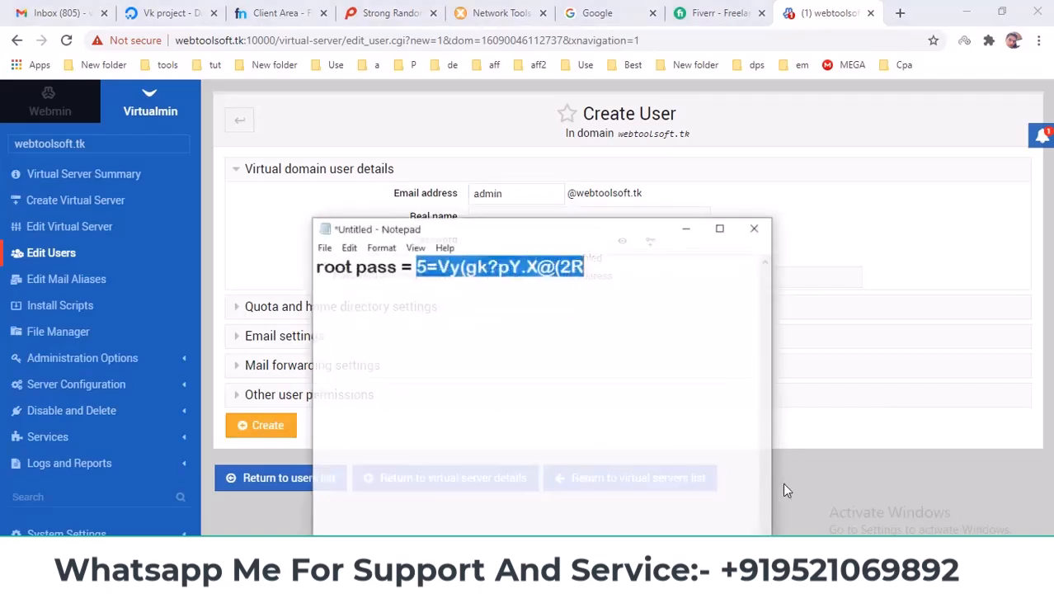
right_click(524, 246)
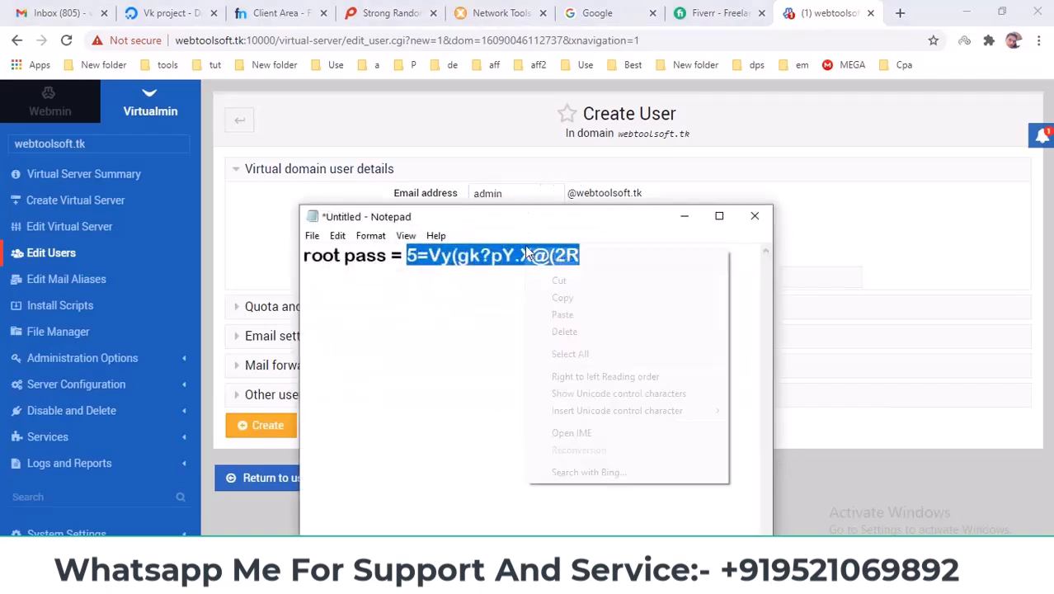
left_click(563, 297)
left_click(684, 216)
key("ctrl+v")
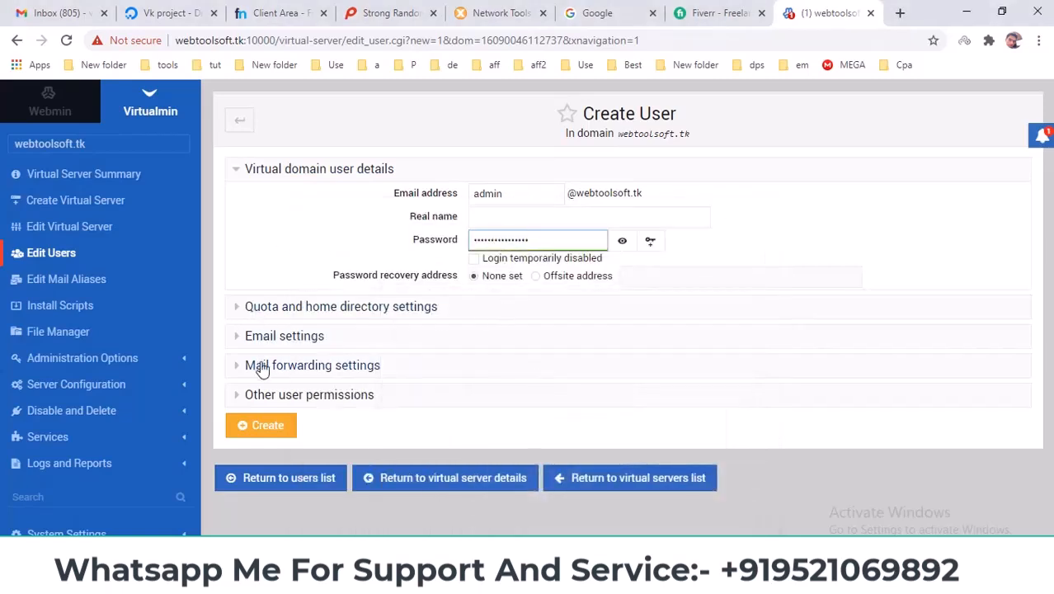
left_click(256, 427)
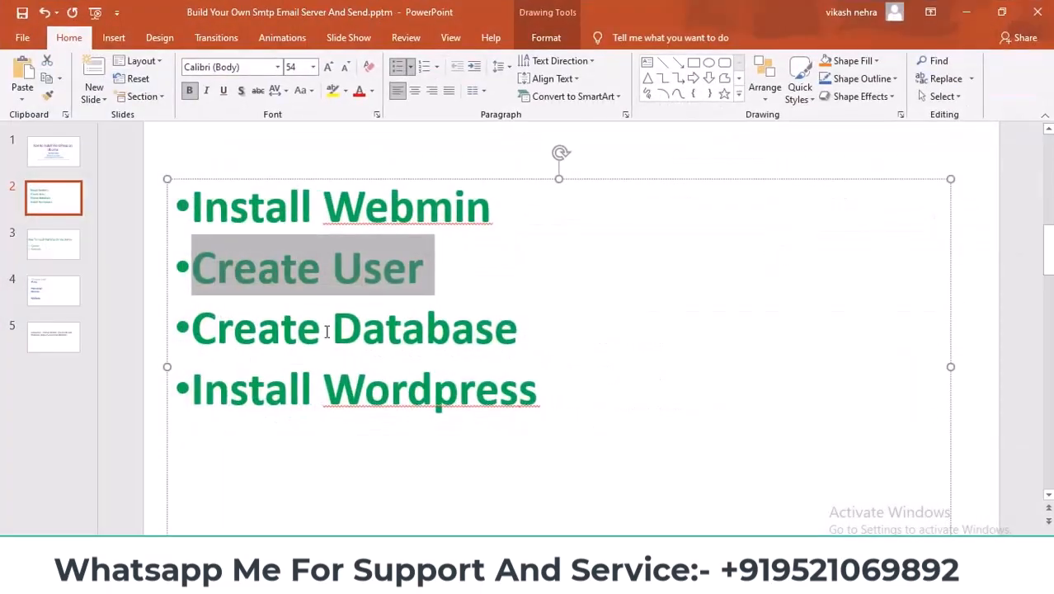
Highlight the 'Create Database' bullet on the PowerPoint agenda slide.
triple_click(327, 331)
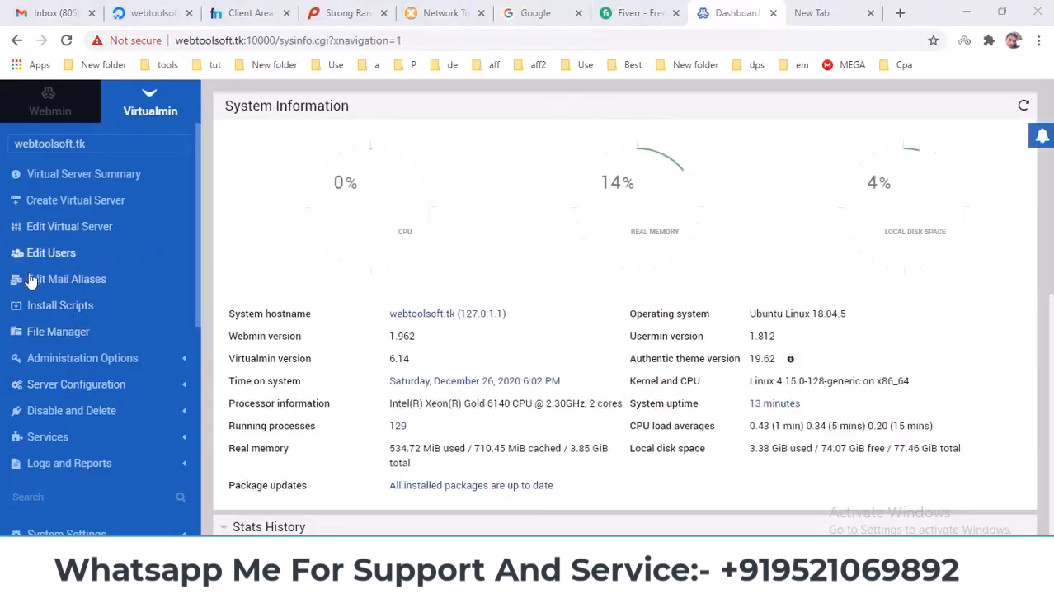
Turn on 'MySQL database enabled?' for webtoolsoft.tk, save the server, and open Edit Databases.
left_click(75, 230)
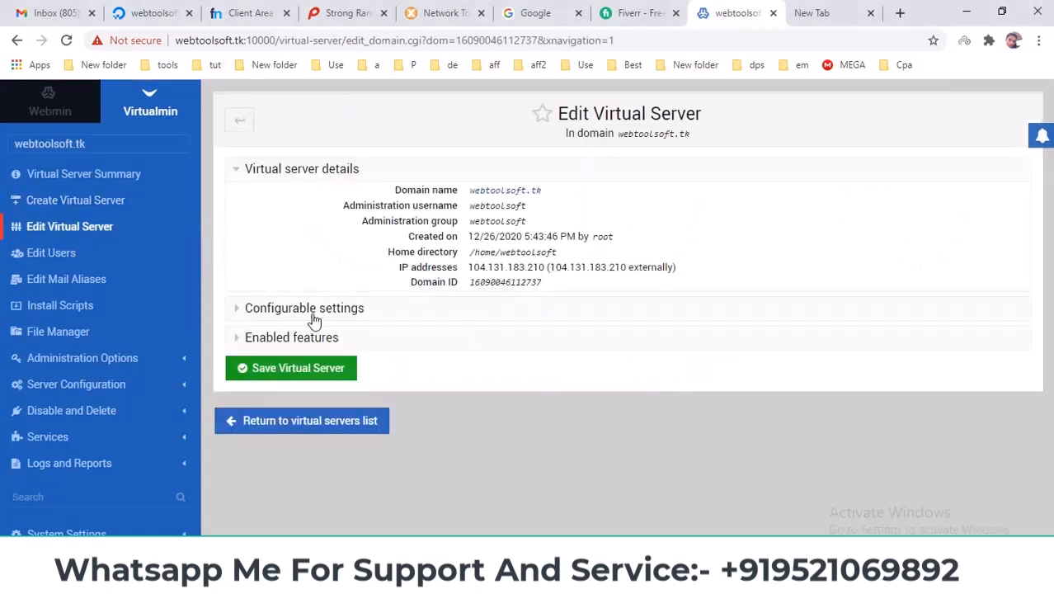
left_click(360, 343)
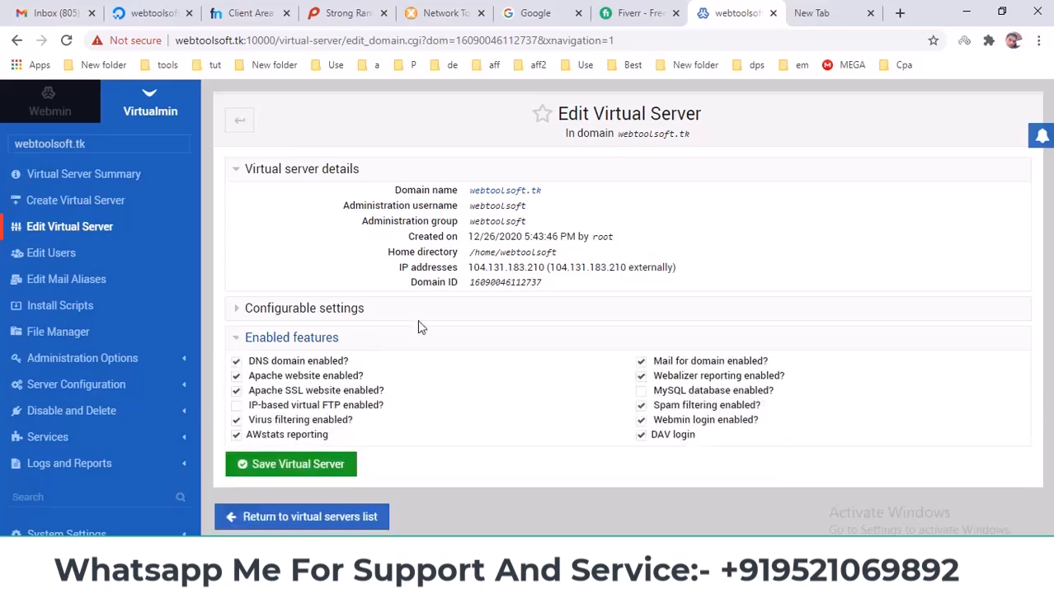
left_click(642, 391)
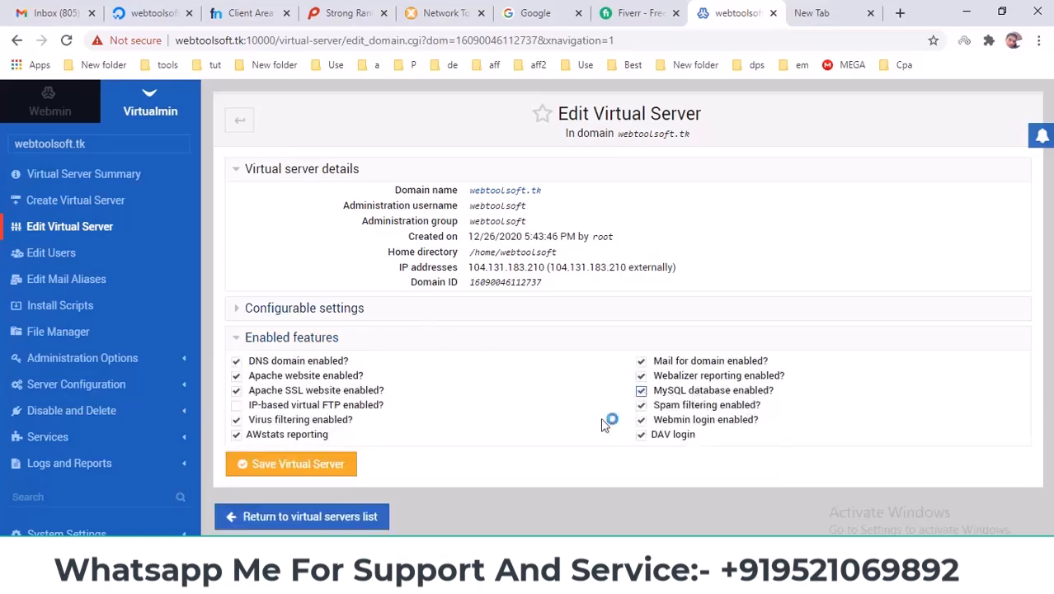
left_click(272, 466)
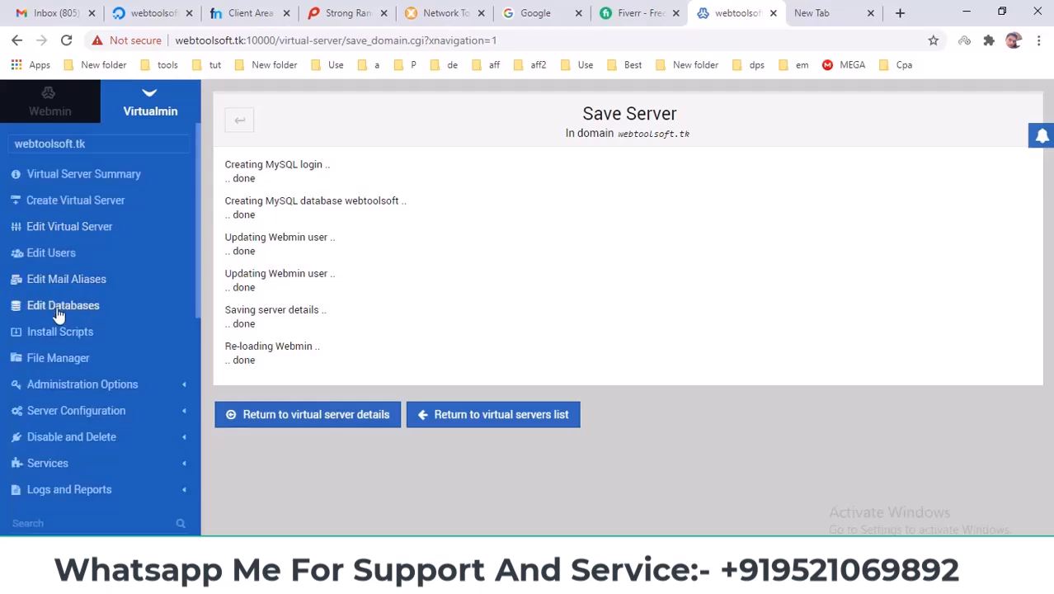
left_click(54, 307)
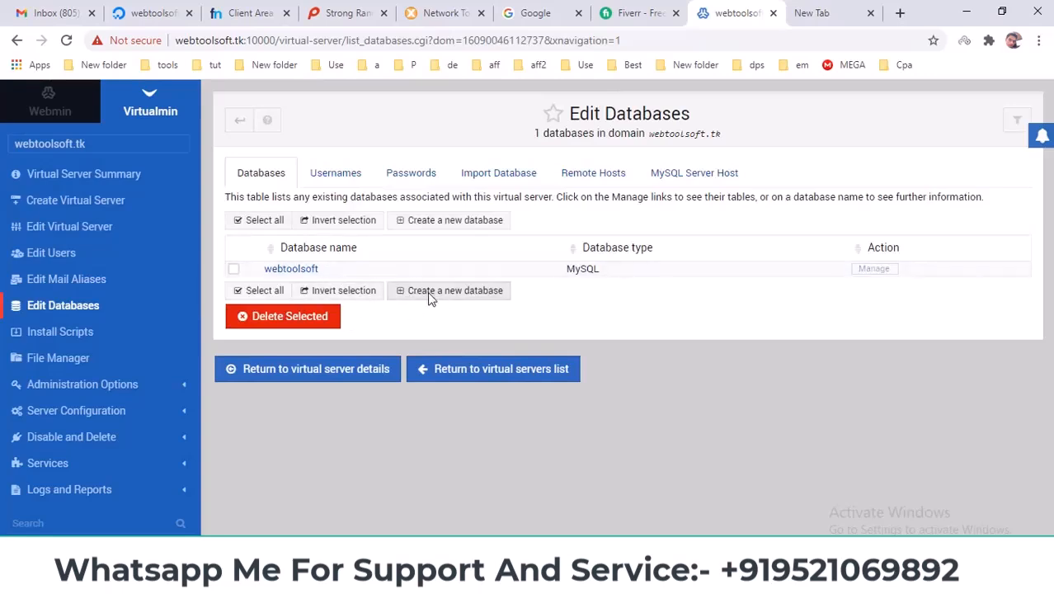
Create a MySQL database named wordpress, then open the domain's Edit Users list.
left_click(455, 293)
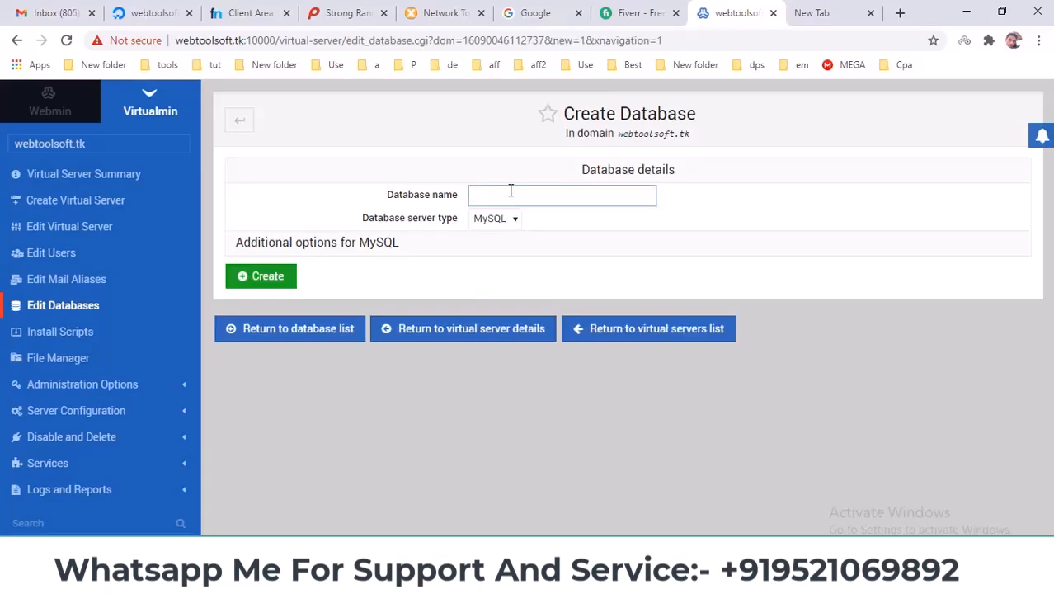
type("wordpres")
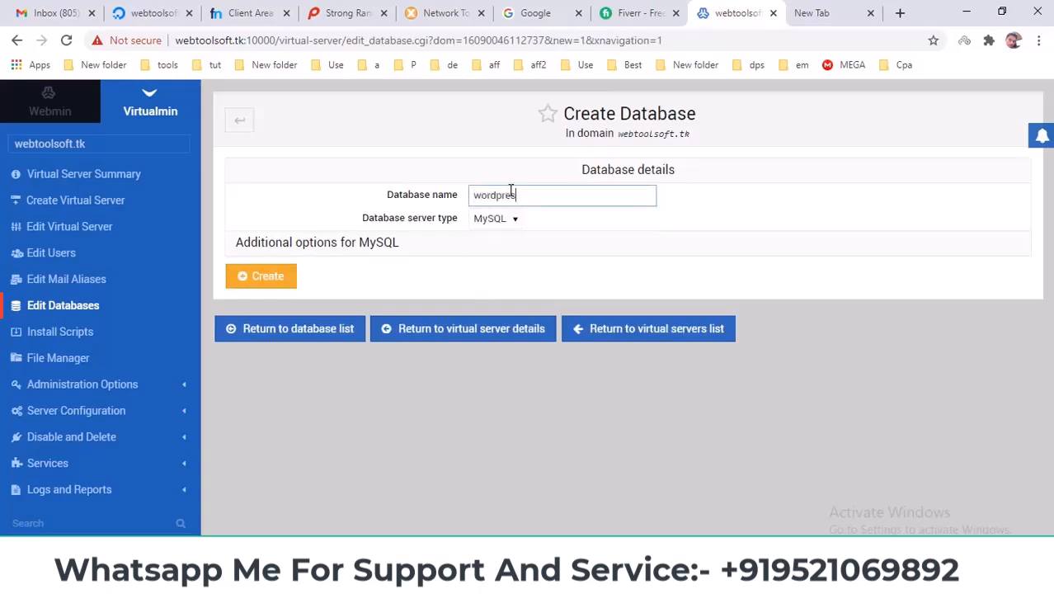
type("s")
left_click(272, 282)
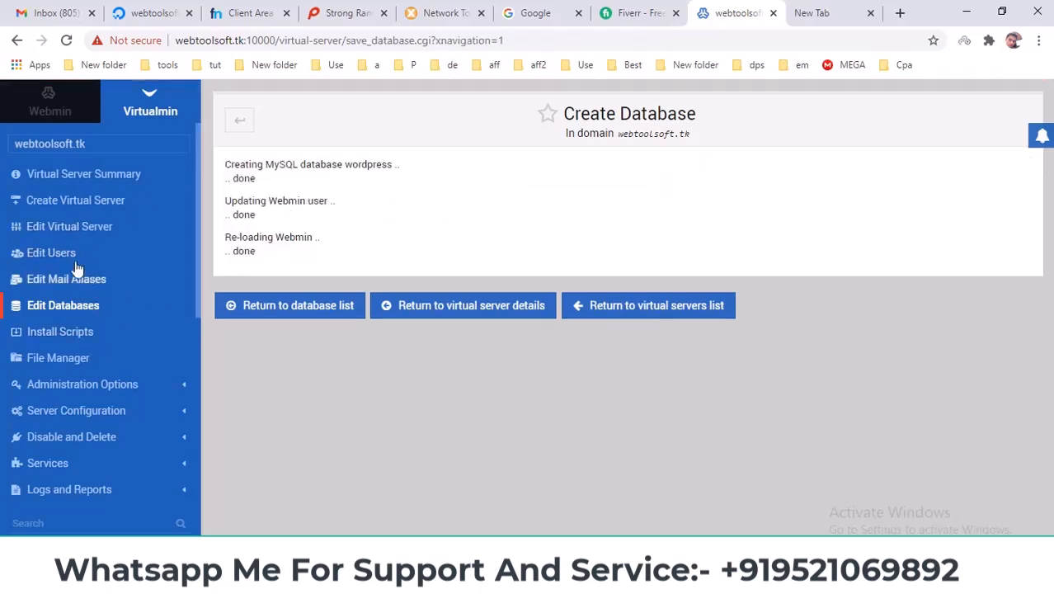
left_click(40, 258)
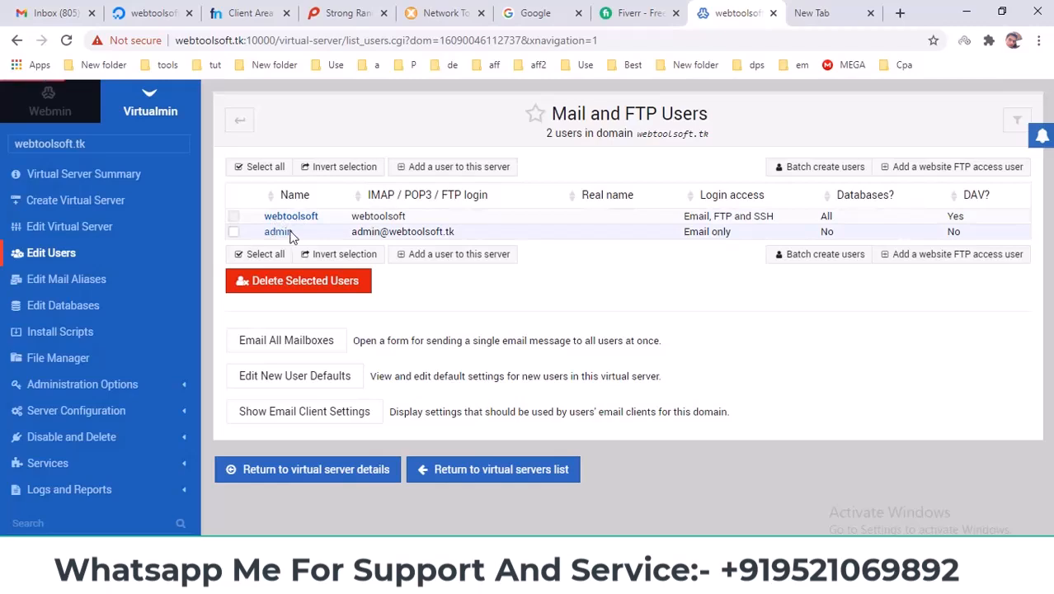
Grant admin access to the wordpress MySQL database and the awstats web directory, and save.
left_click(284, 233)
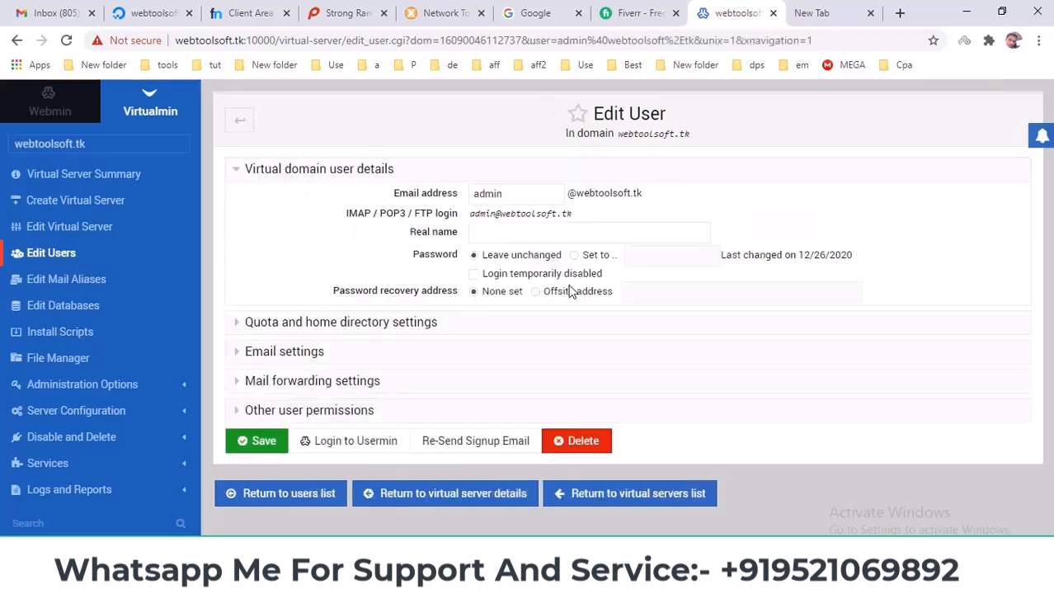
left_click(304, 411)
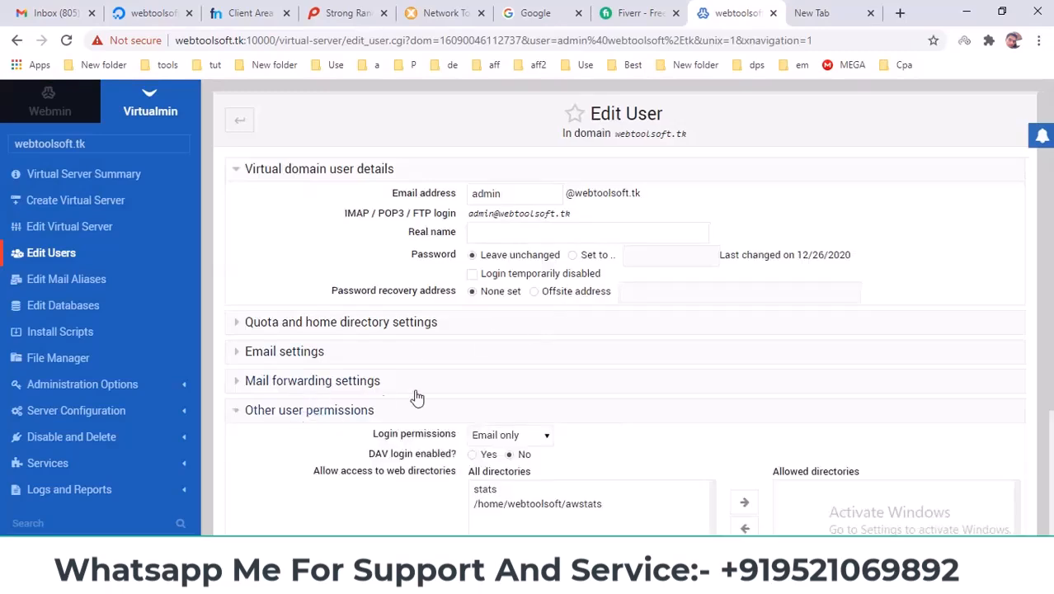
scroll(470, 382, "down", 1)
scroll(470, 381, "down", 1)
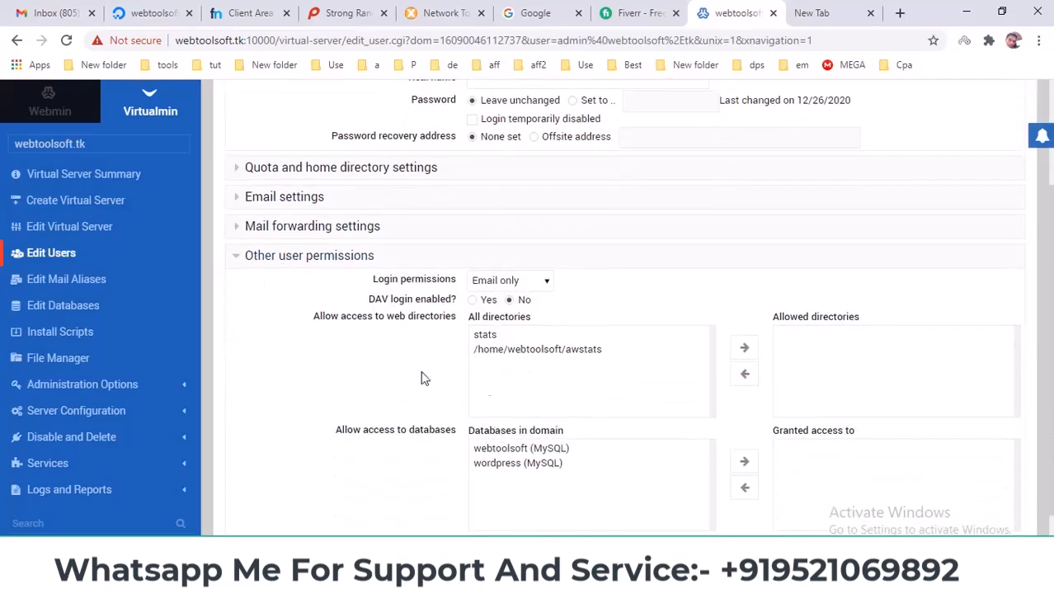
scroll(349, 367, "down", 1)
left_click_drag(334, 369, 455, 395)
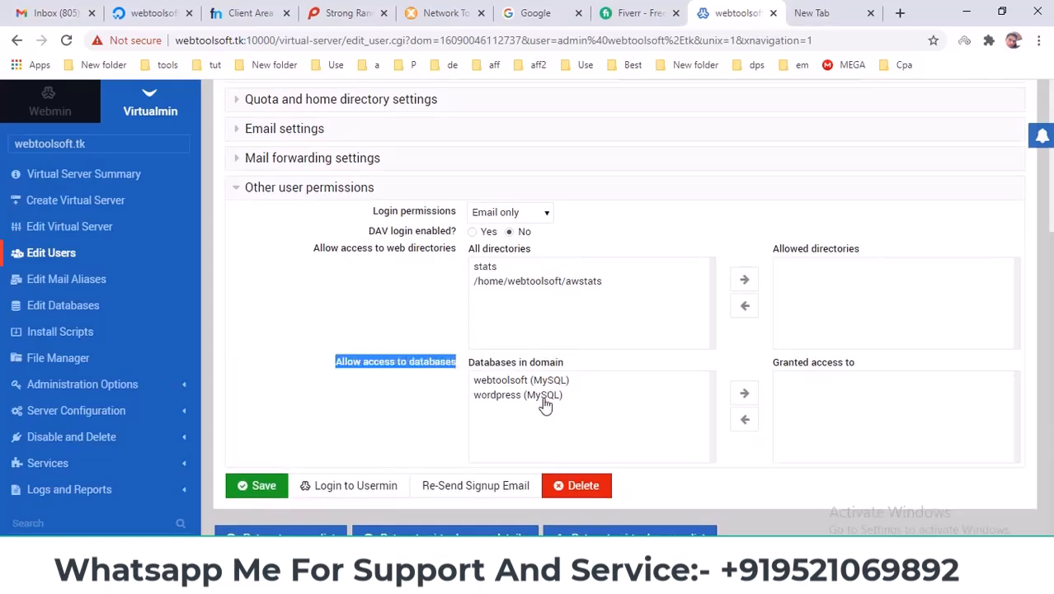
double_click(505, 403)
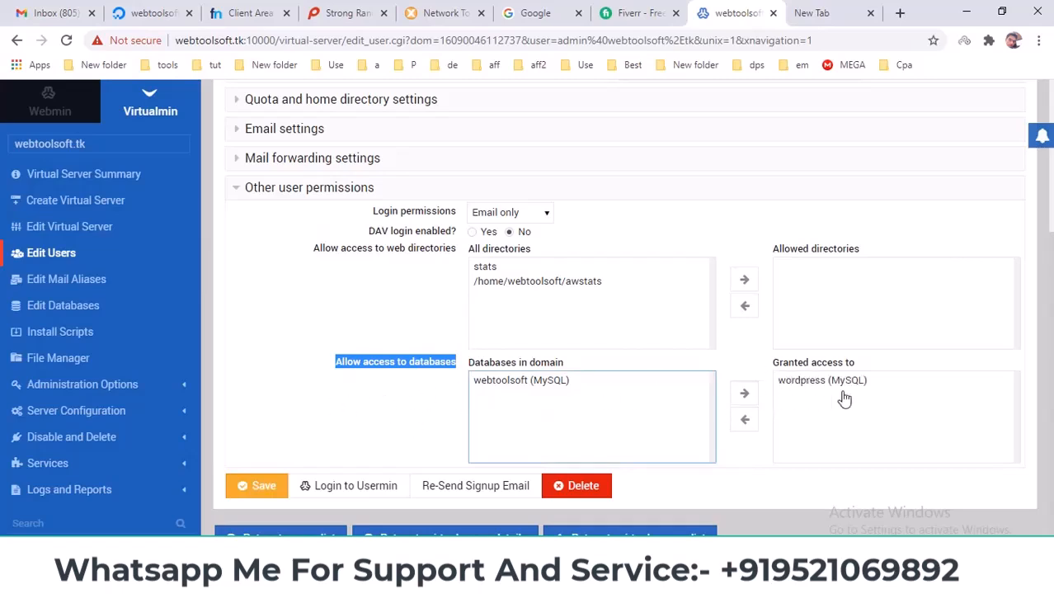
left_click(528, 281)
left_click(743, 279)
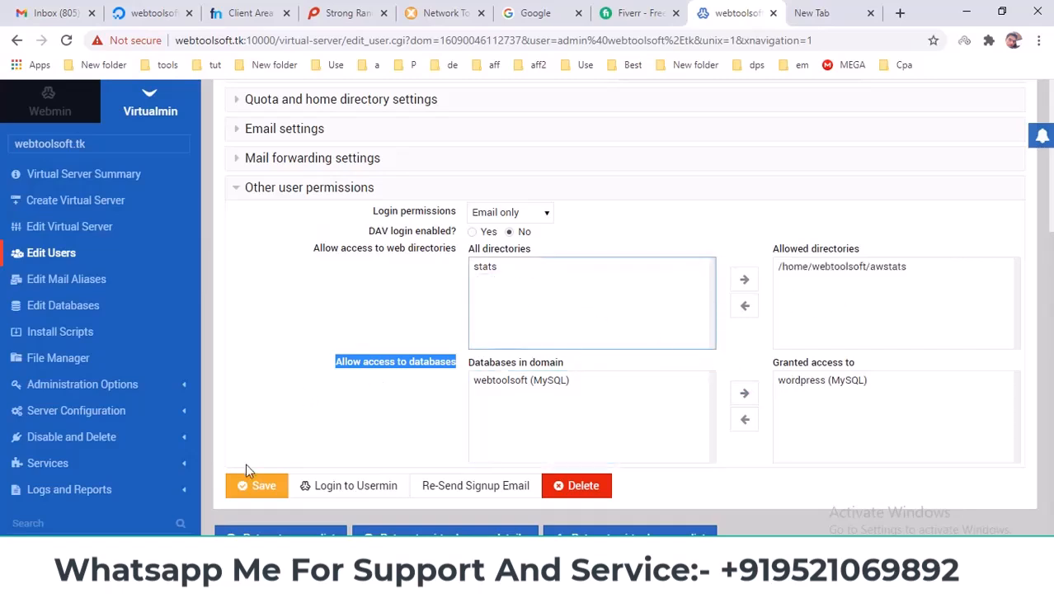
left_click(260, 487)
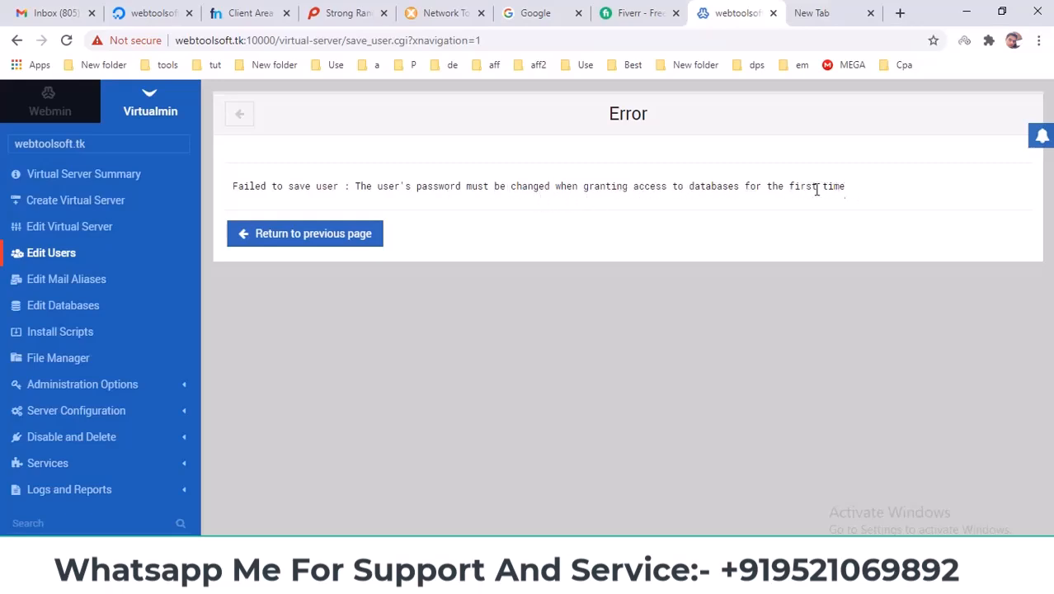
Give admin a new password pasted from the Notepad note and save the user.
left_click(342, 237)
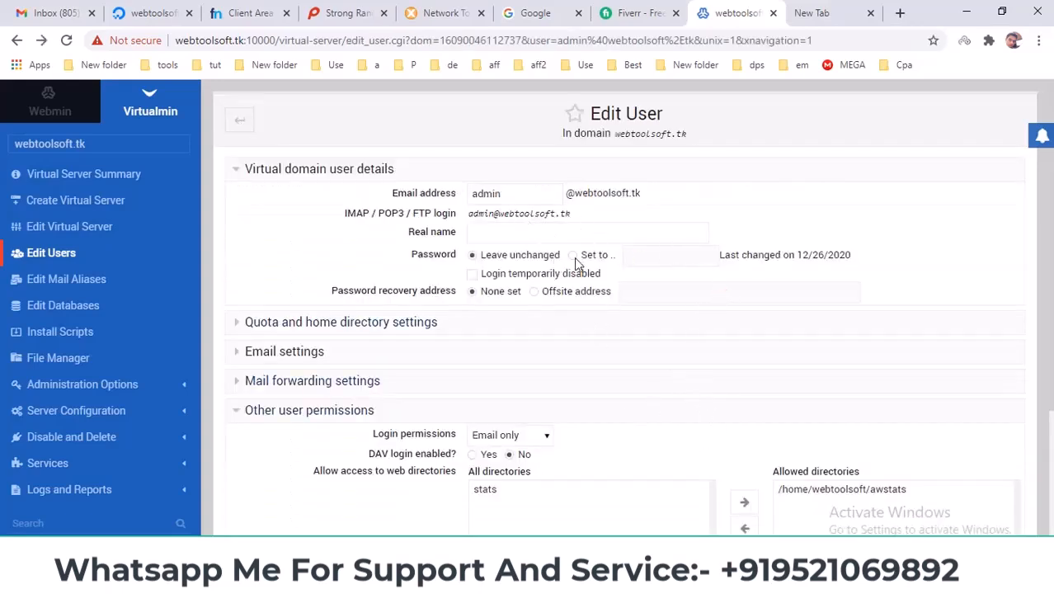
left_click(664, 580)
left_click(723, 501)
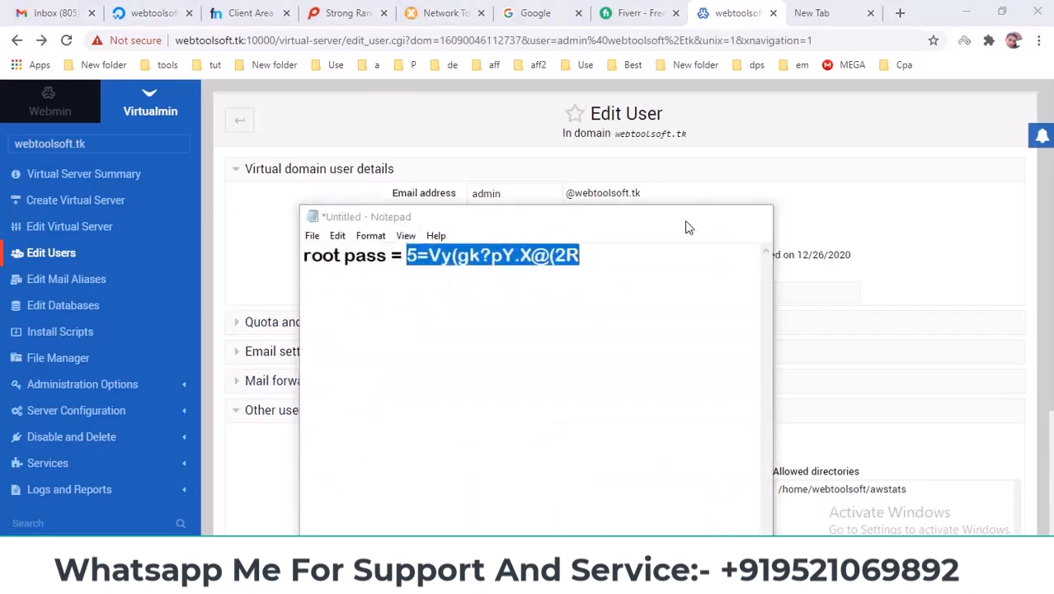
left_click(685, 216)
left_click(640, 254)
key("ctrl+v")
scroll(393, 330, "down", 2)
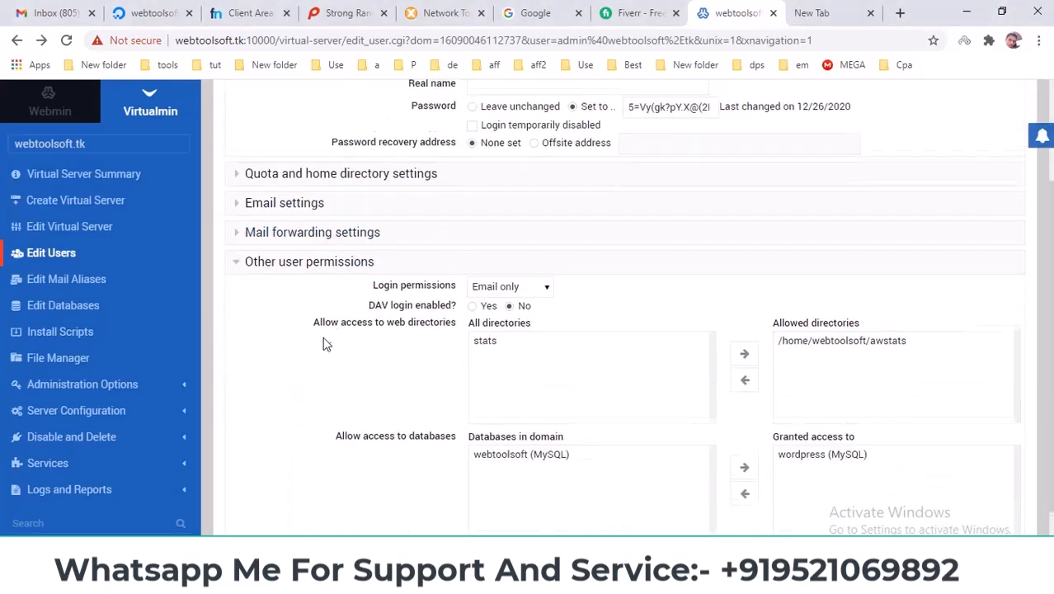
scroll(329, 466, "down", 1)
left_click(253, 487)
scroll(334, 422, "up", 2)
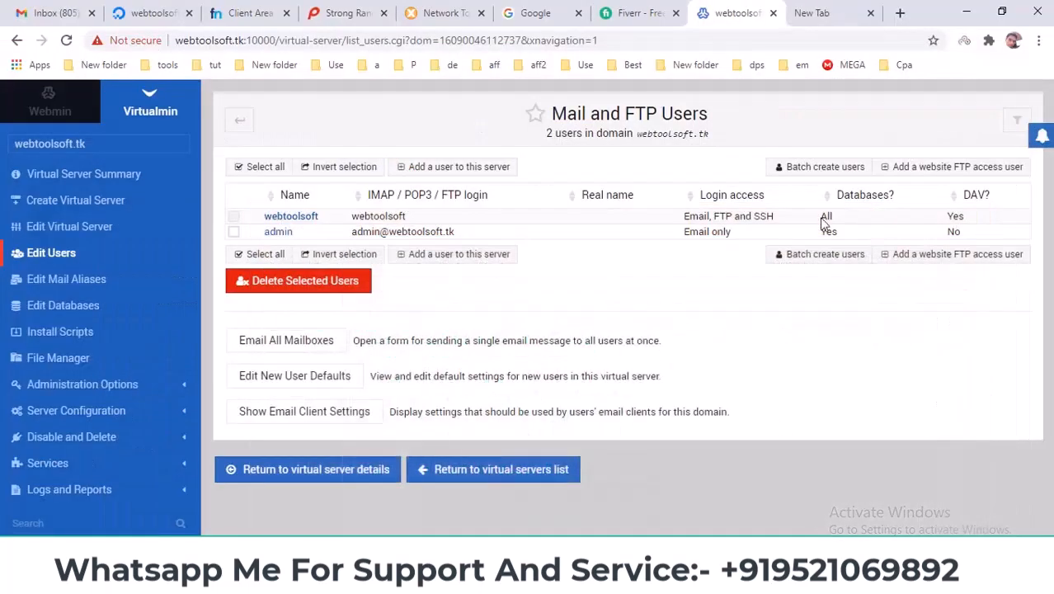
Search 'wordpress download' and download WordPress 5.6 from wordpress.org, then return to Virtualmin.
left_click(537, 13)
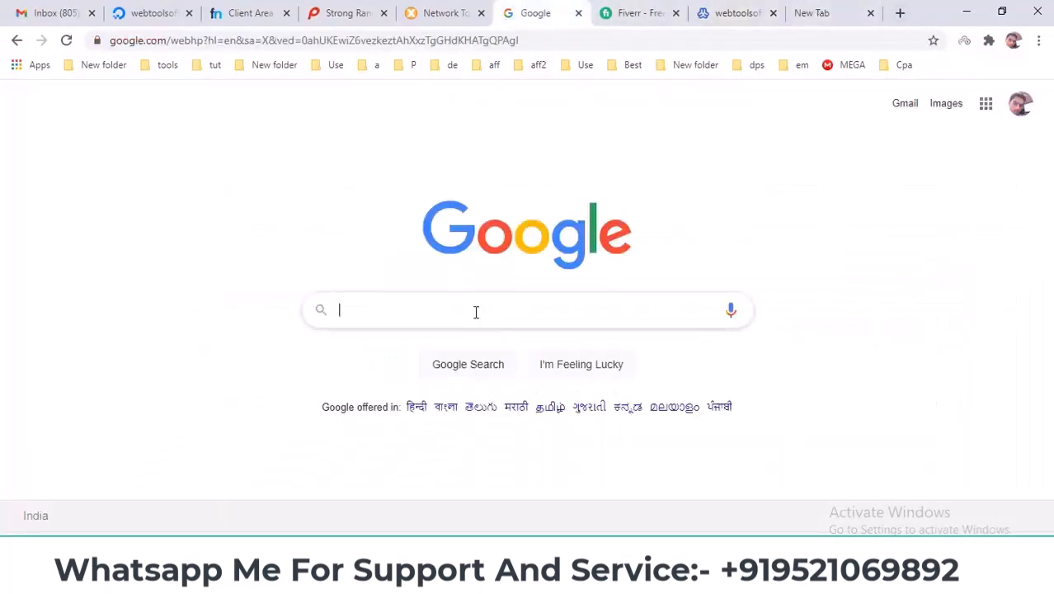
type("wordpress download")
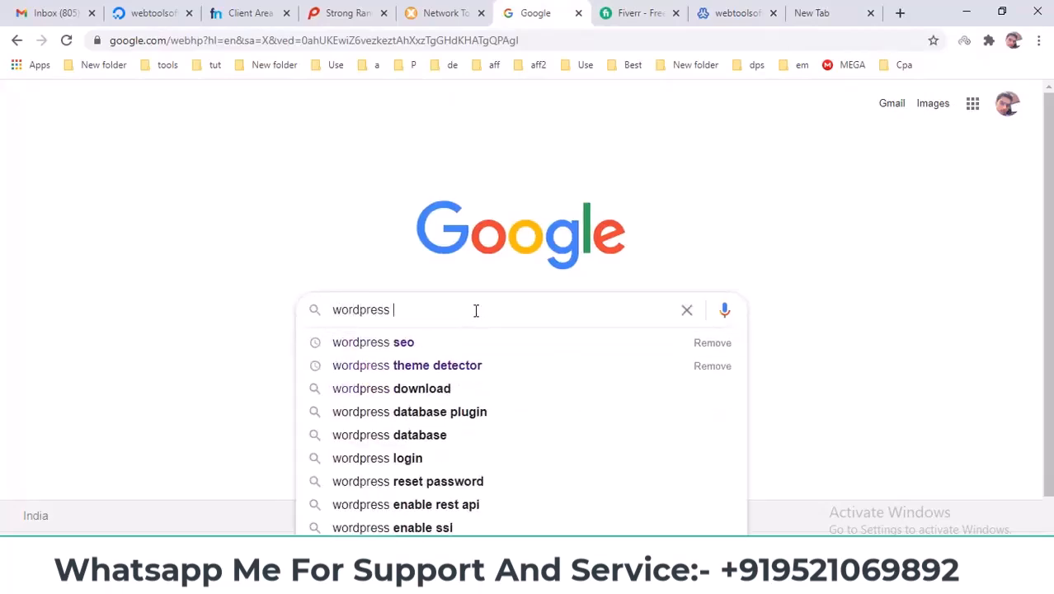
key("Return")
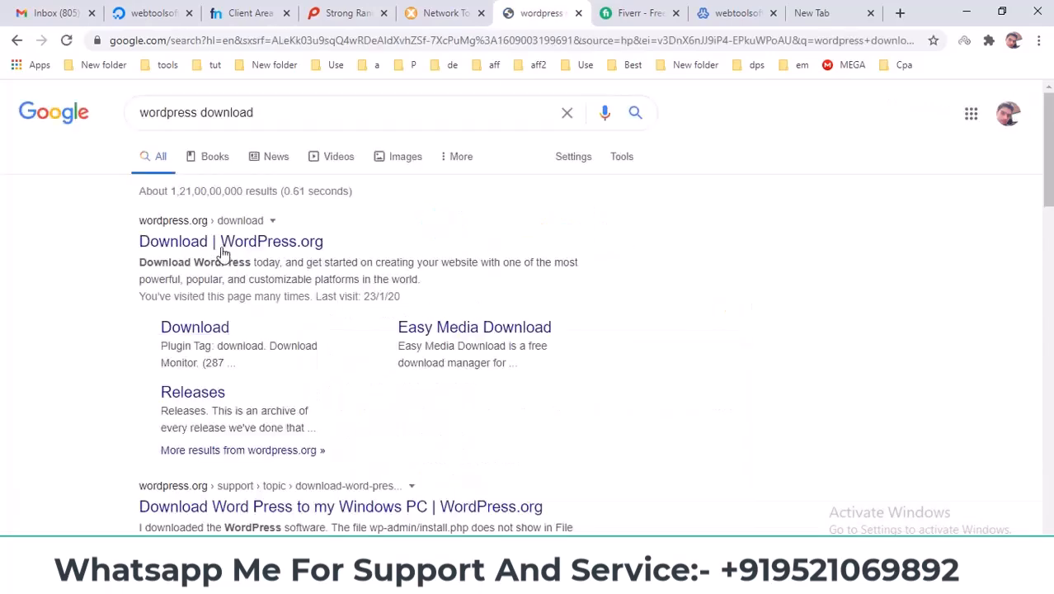
left_click(202, 247)
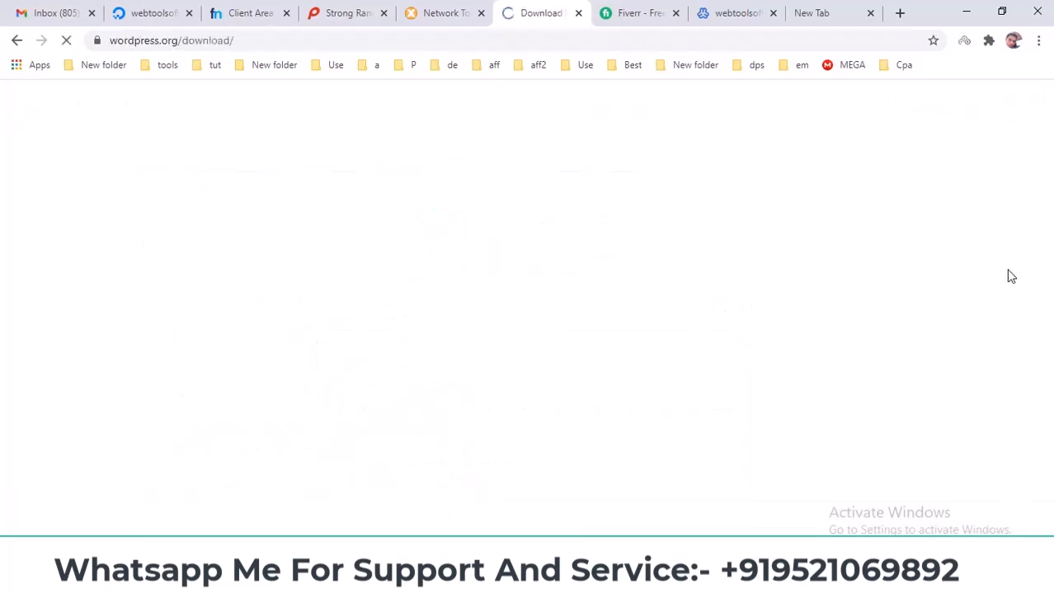
scroll(649, 320, "down", 1)
scroll(647, 320, "down", 2)
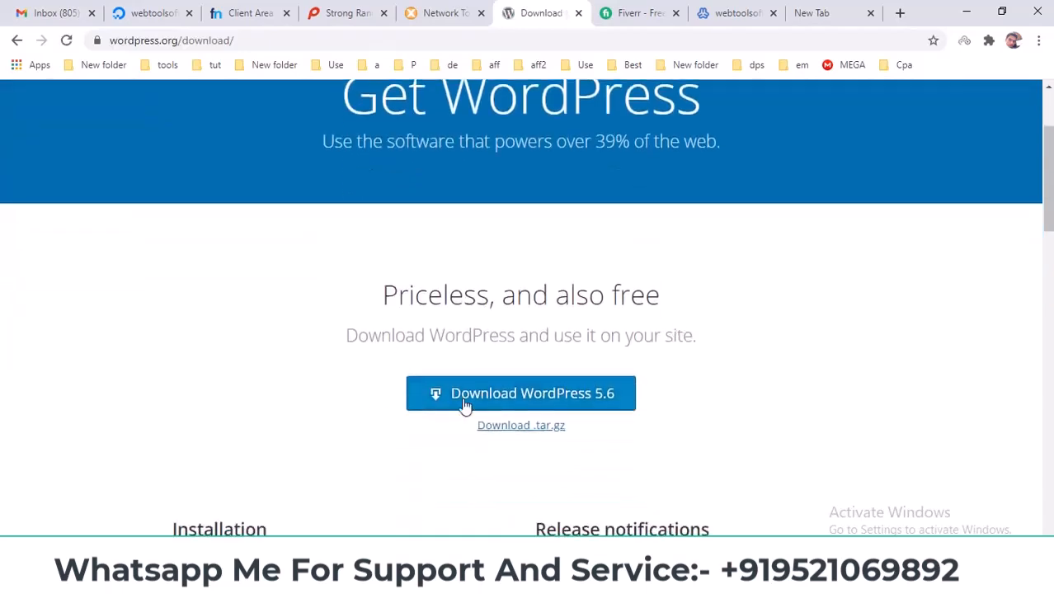
left_click(540, 401)
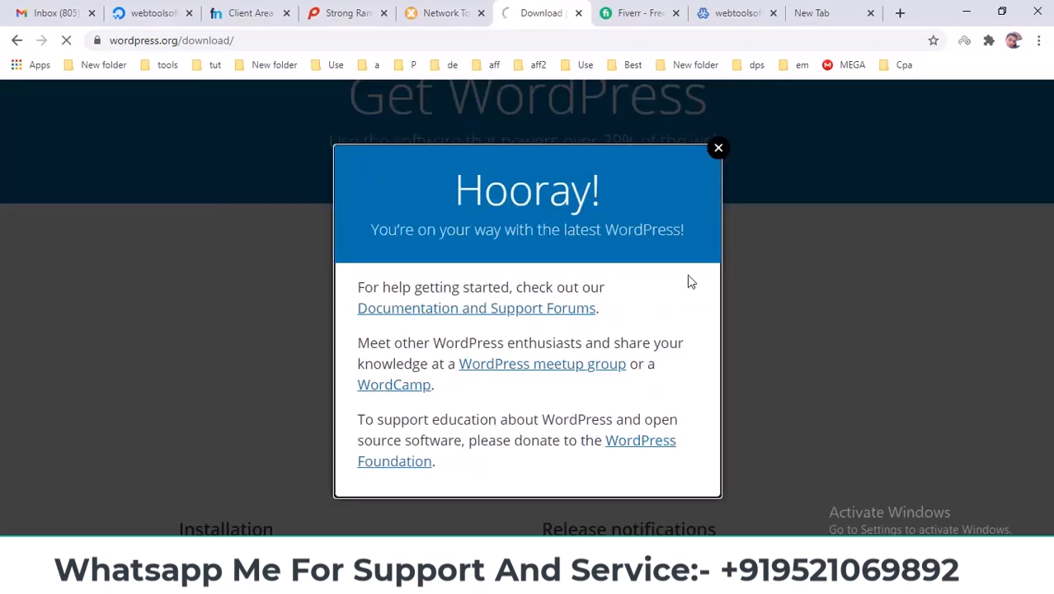
left_click(719, 149)
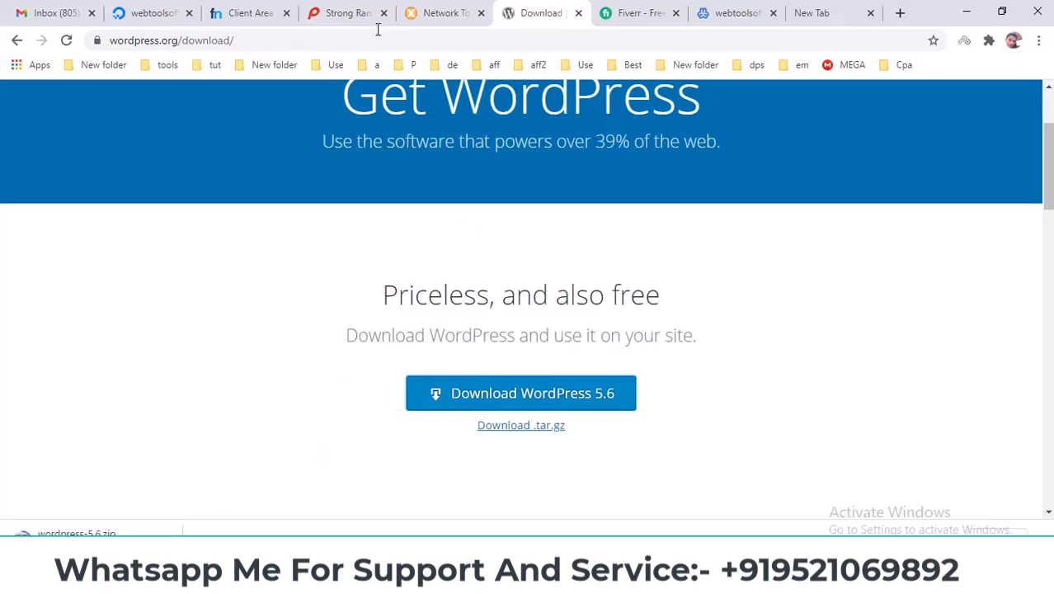
left_click(732, 13)
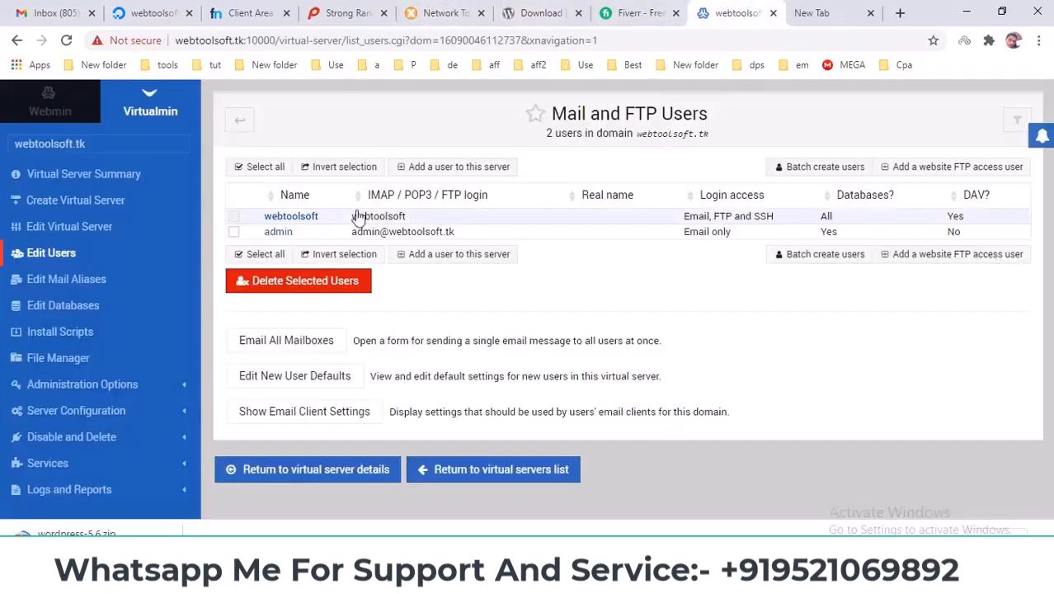
Upload wordpress-5.6.zip into public_html via File Manager's Upload to current directory.
left_click(56, 366)
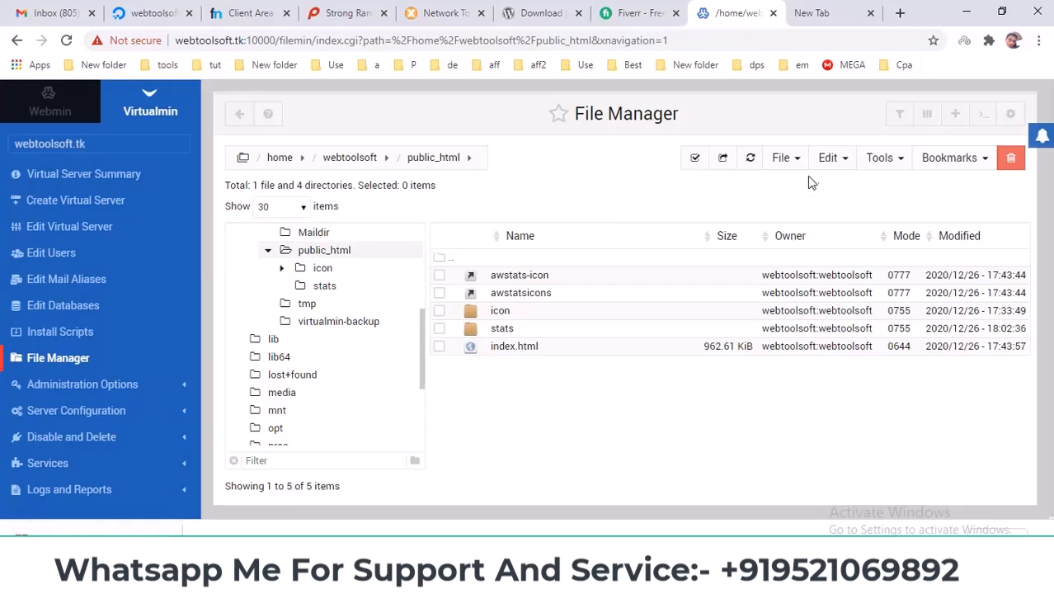
left_click(781, 159)
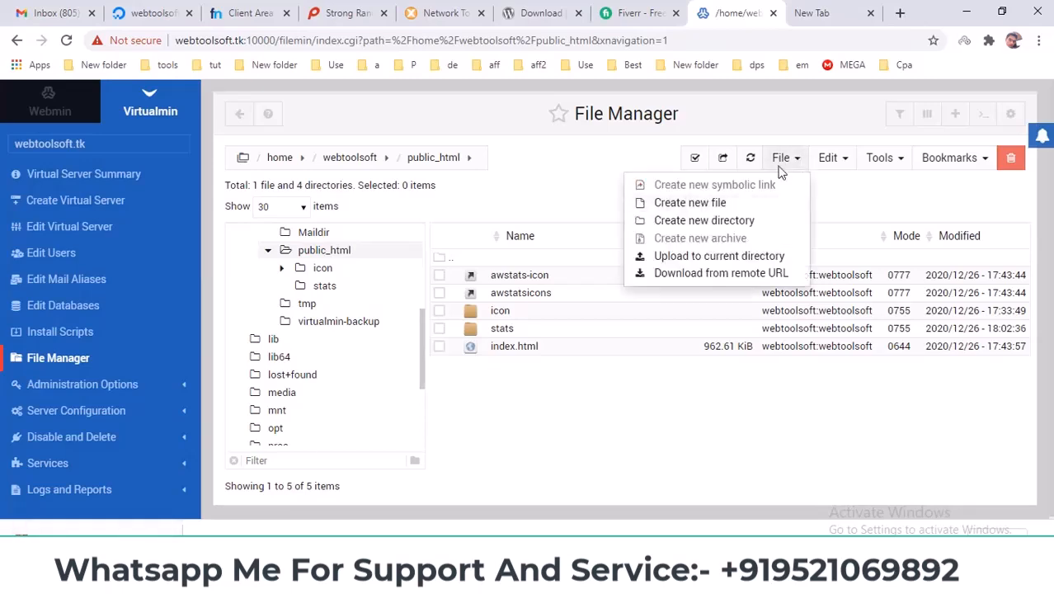
left_click(745, 263)
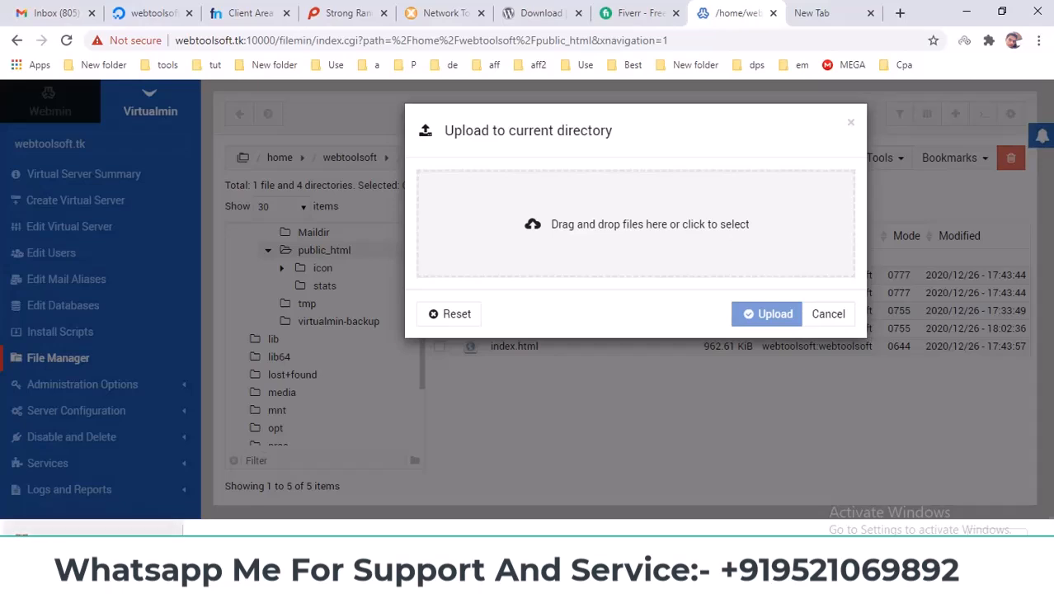
left_click_drag(91, 528, 648, 216)
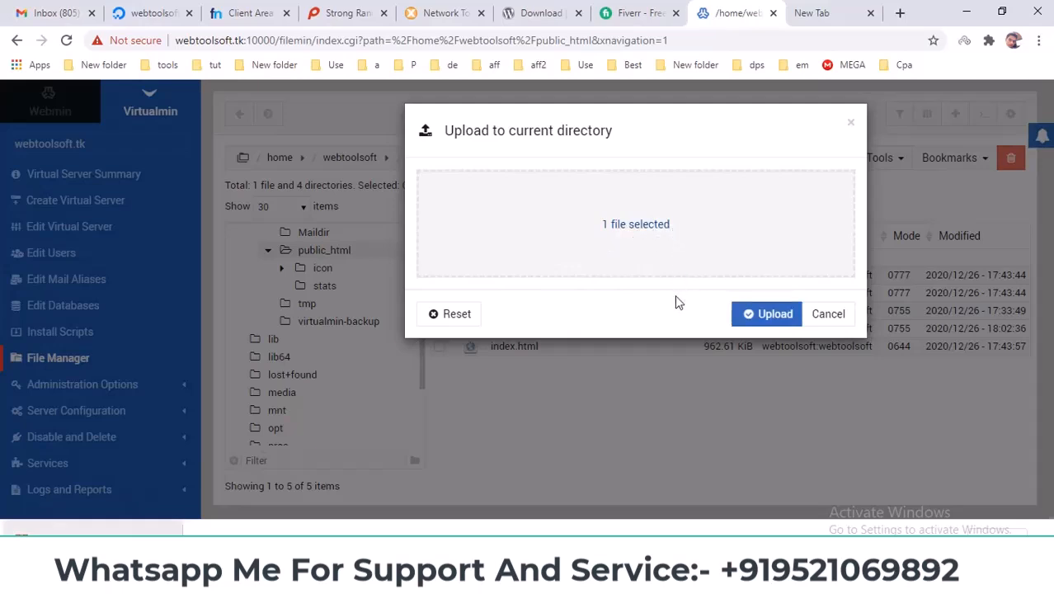
left_click(747, 314)
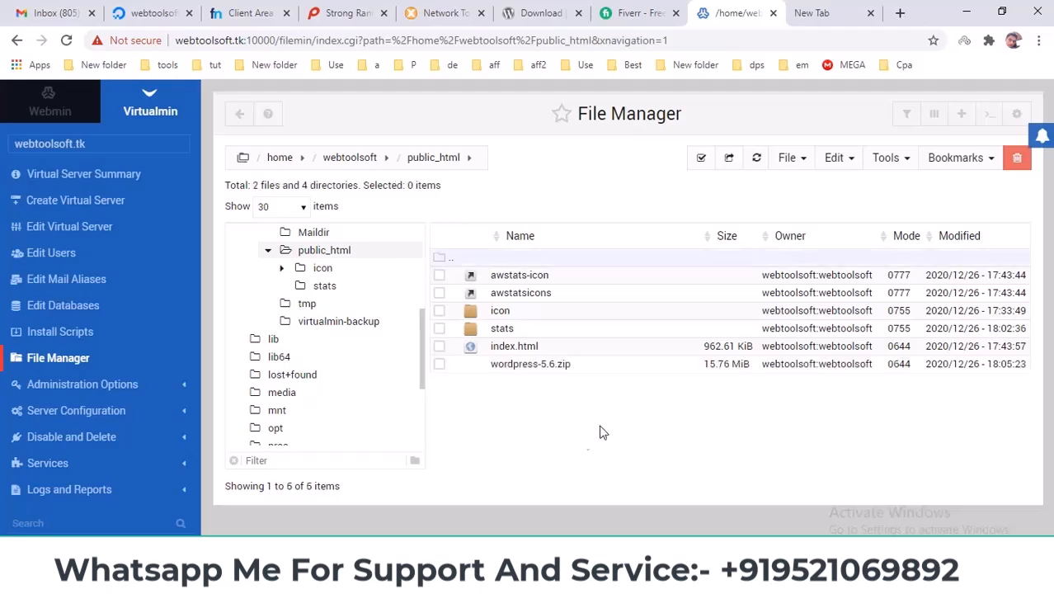
Extract wordpress-5.6.zip in File Manager and refresh to show the wordpress folder.
left_click(439, 364)
right_click(469, 364)
scroll(577, 429, "down", 1)
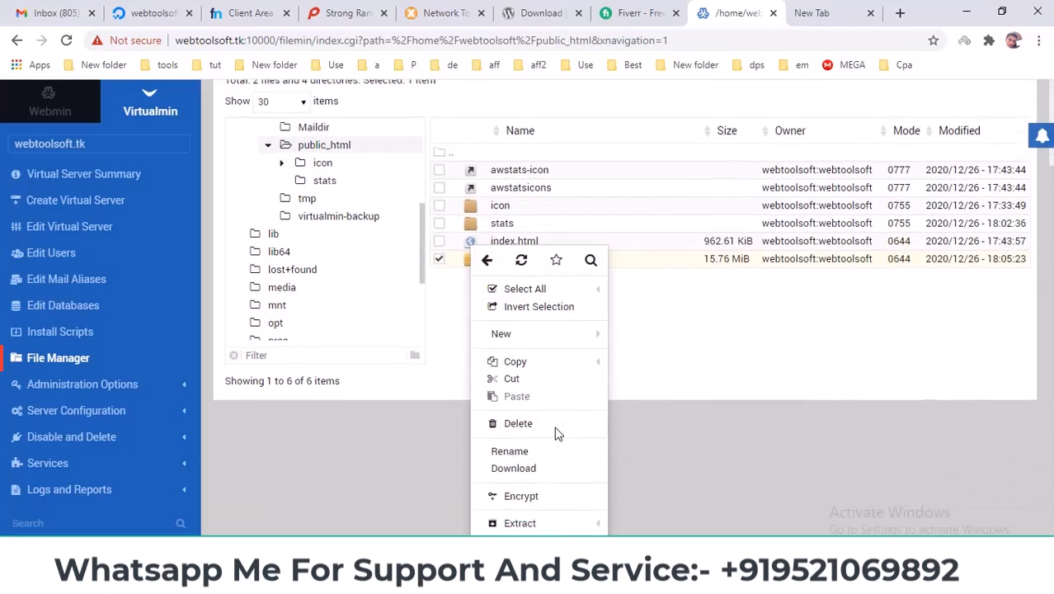
left_click(525, 524)
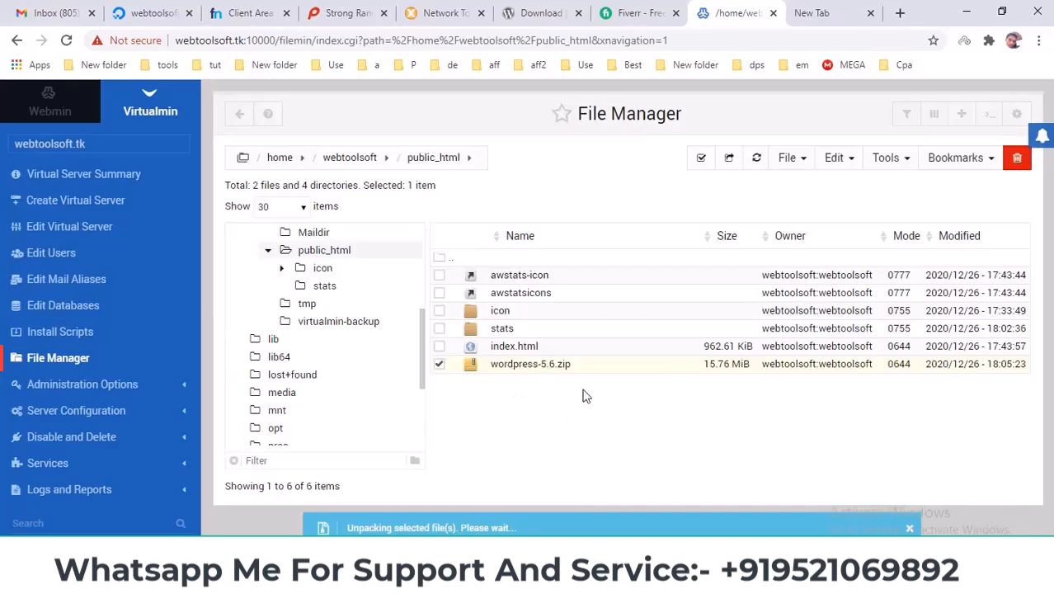
left_click(756, 157)
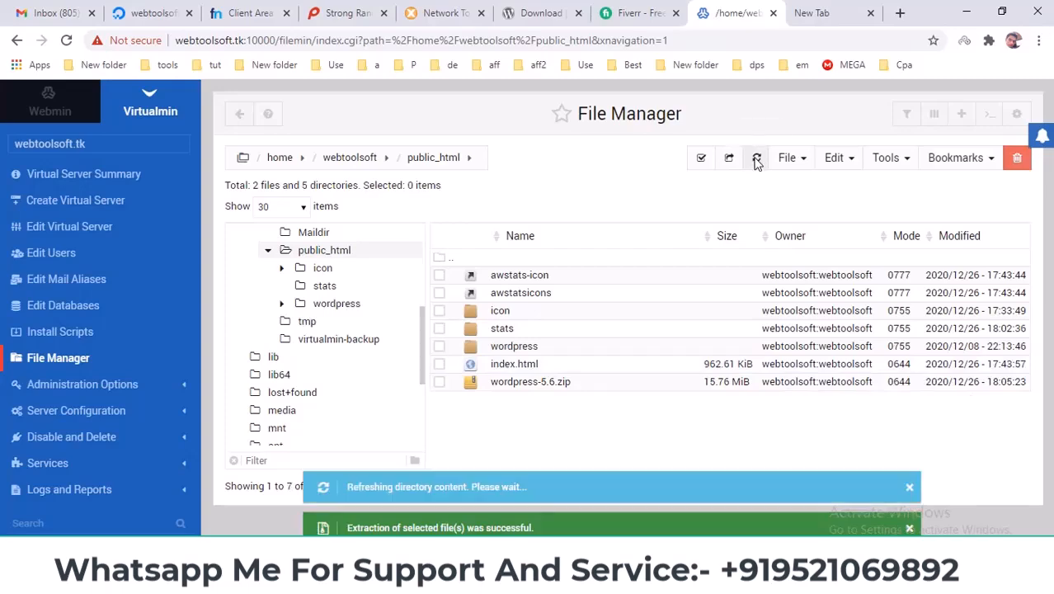
Cut everything inside the wordpress folder and paste it into public_html.
double_click(510, 348)
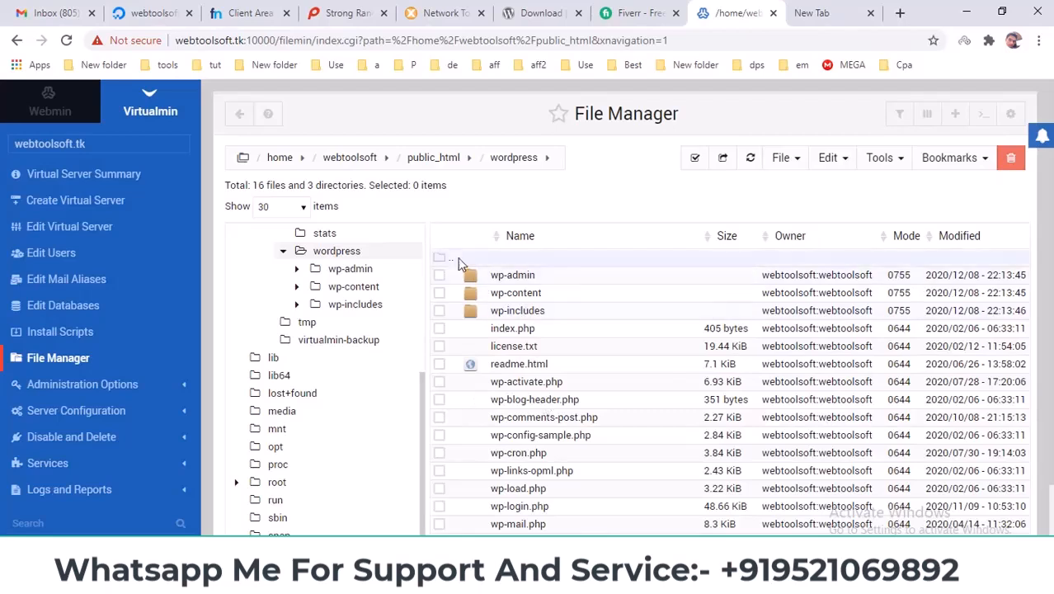
left_click(695, 161)
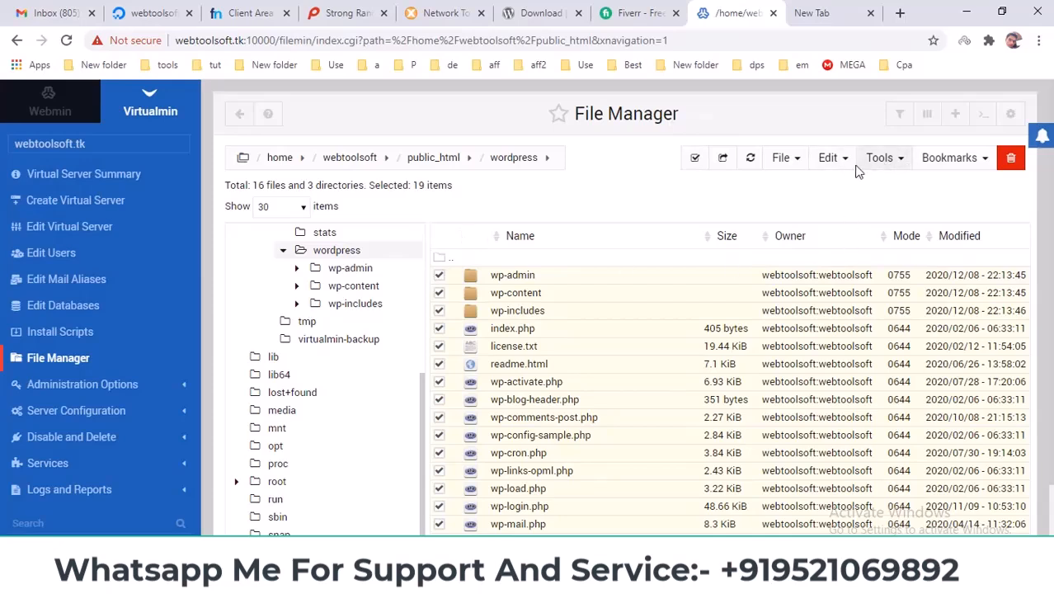
left_click(831, 162)
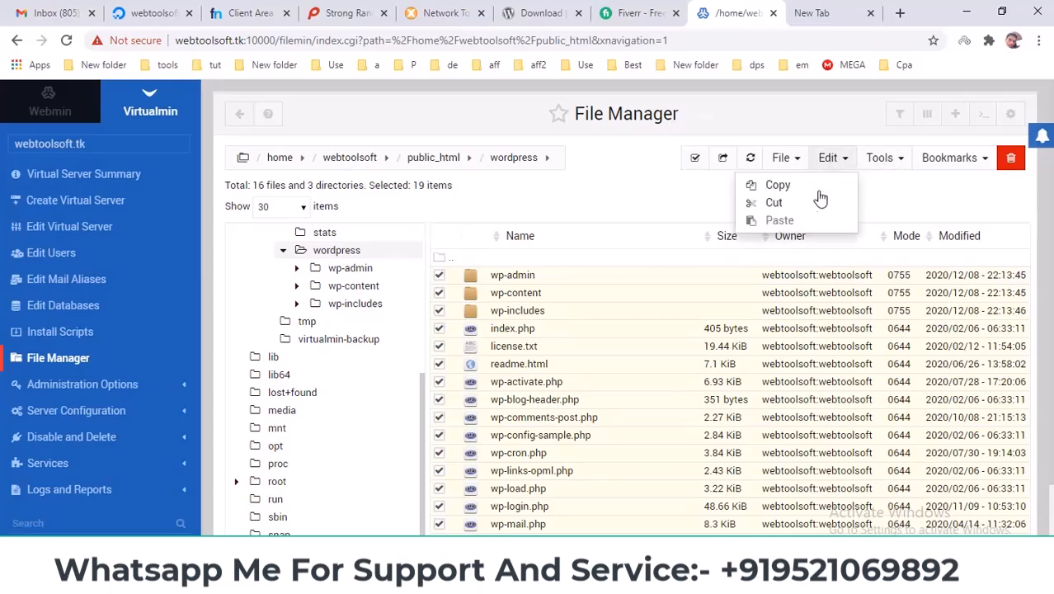
left_click(772, 206)
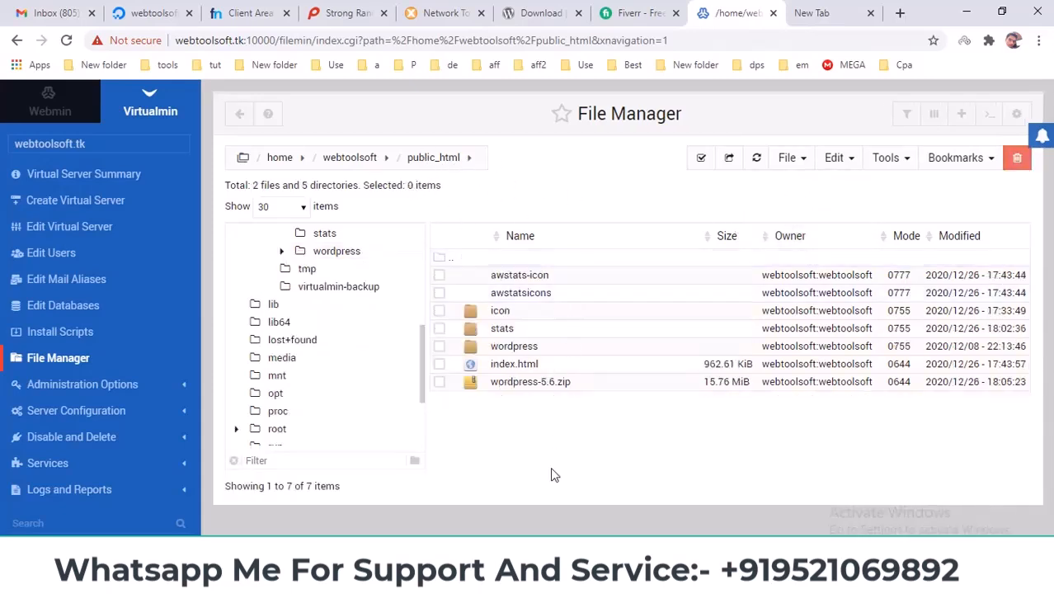
left_click(834, 160)
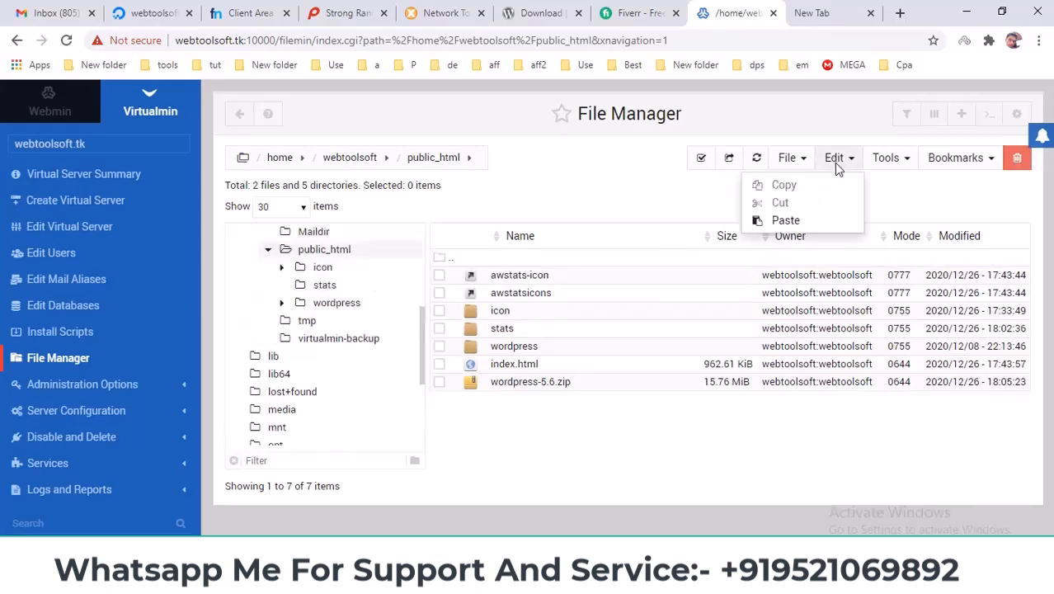
left_click(783, 220)
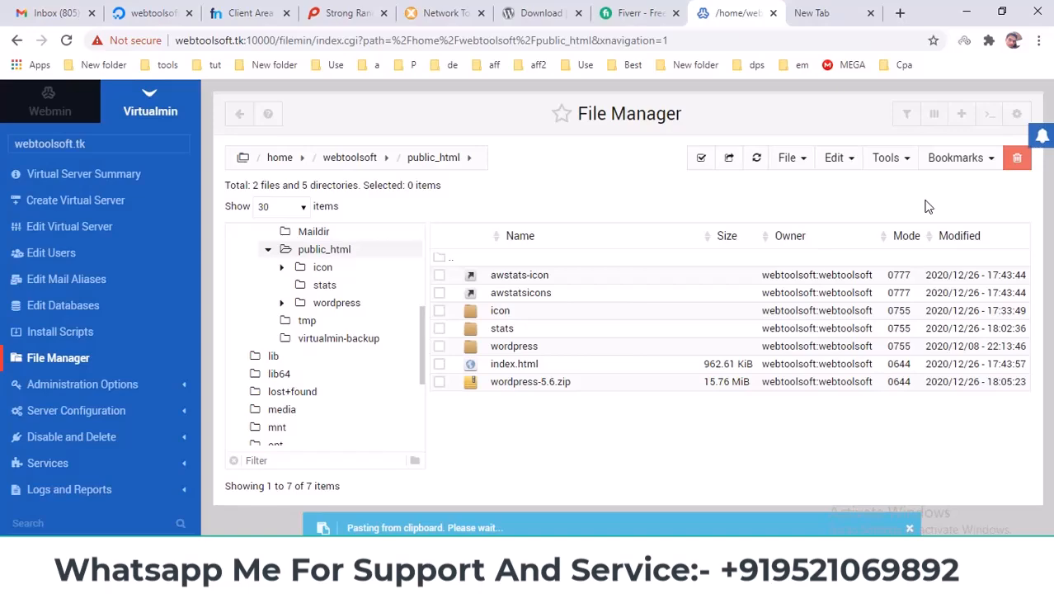
scroll(554, 347, "down", 2)
scroll(554, 346, "down", 1)
scroll(552, 342, "up", 4)
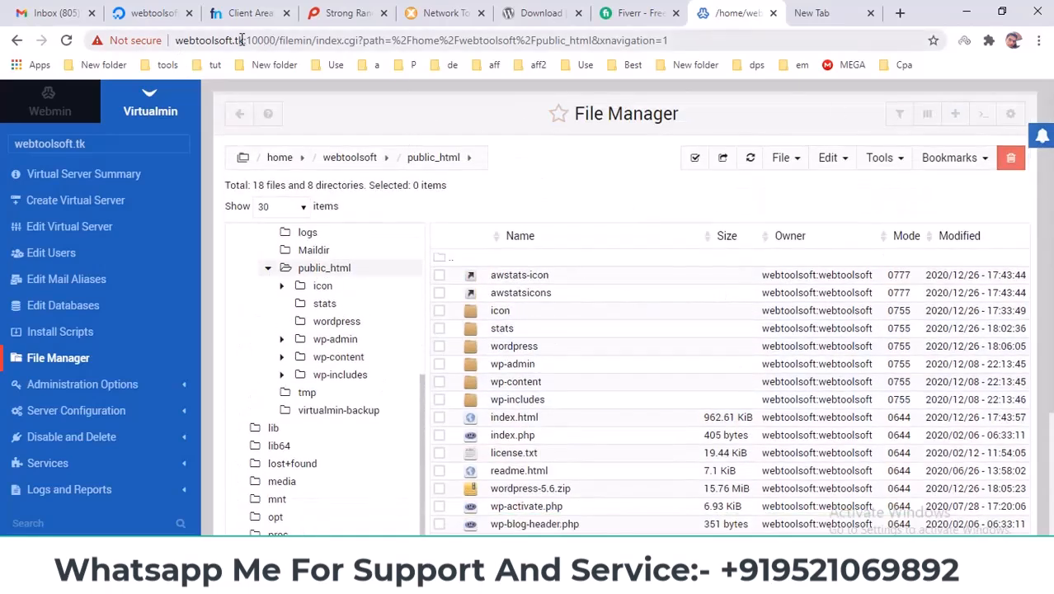
Visit webtoolsoft.tk/install in a new tab, then load webtoolsoft.tk/index.php to reach WordPress setup.
left_click_drag(244, 40, 175, 39)
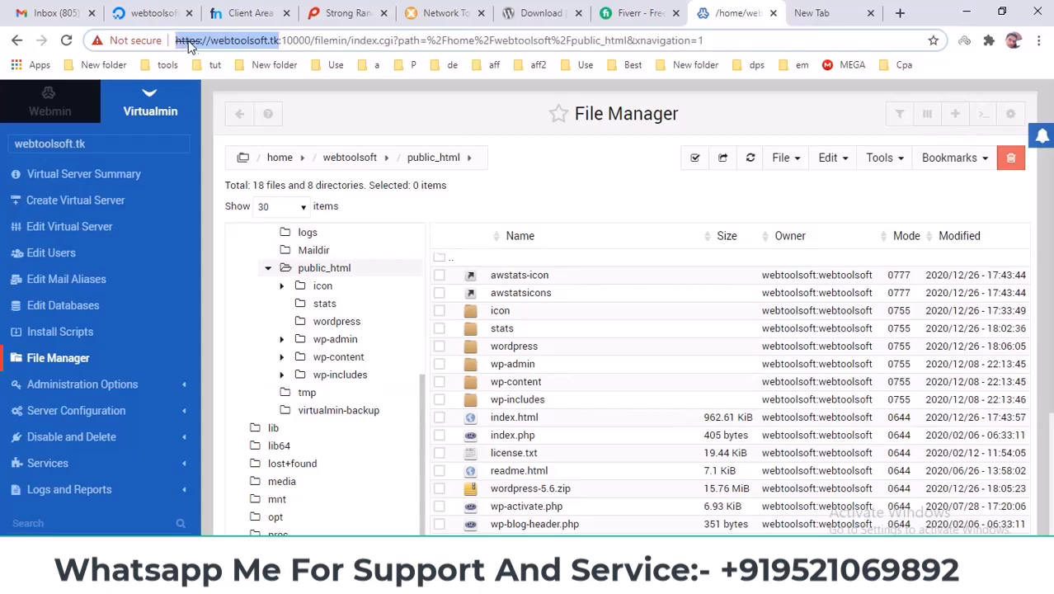
left_click(812, 12)
key("ctrl+v")
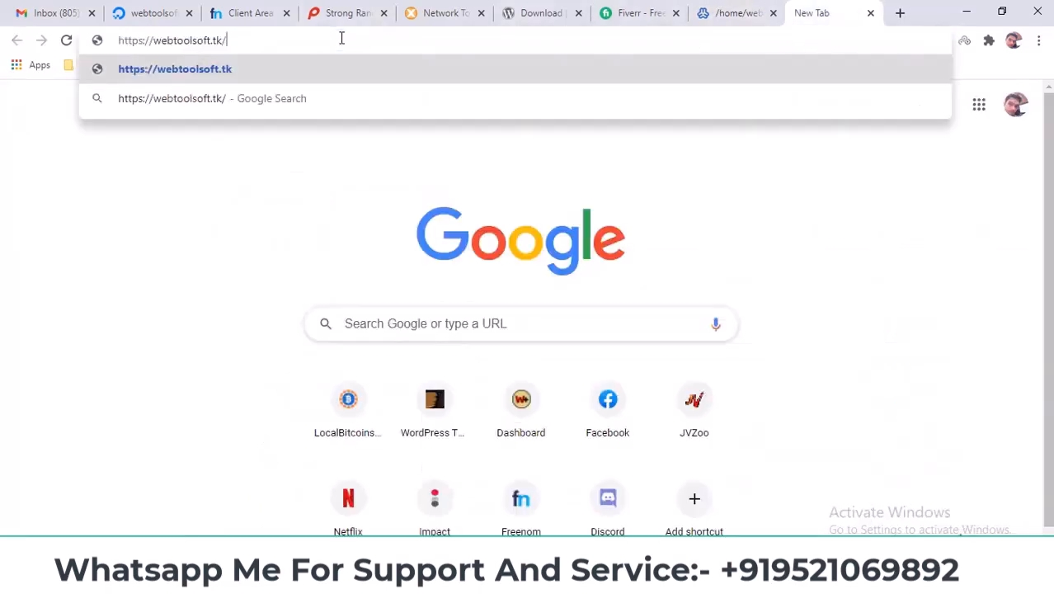
type("install")
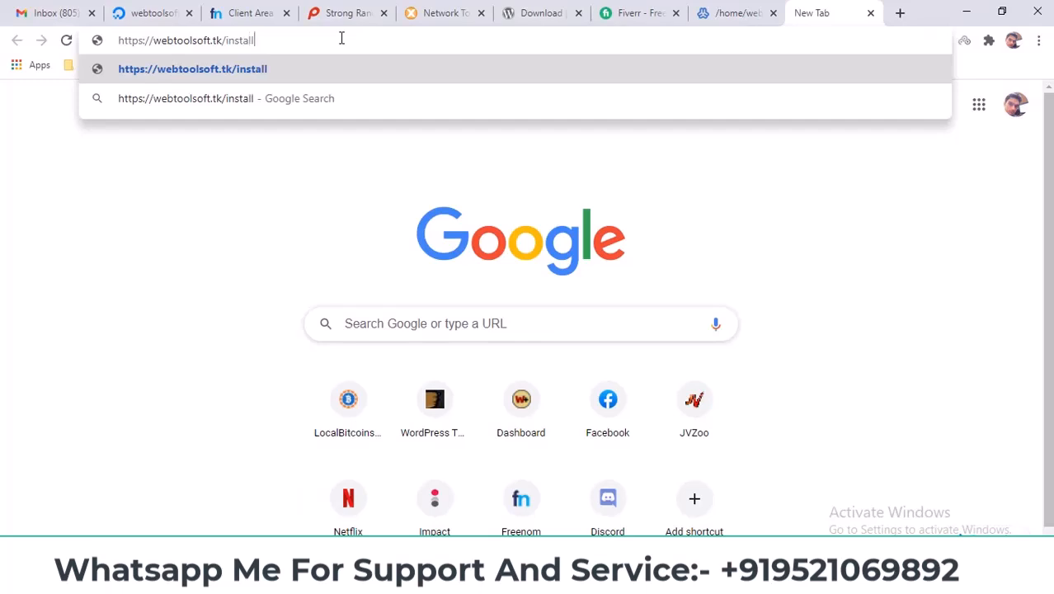
key("Return")
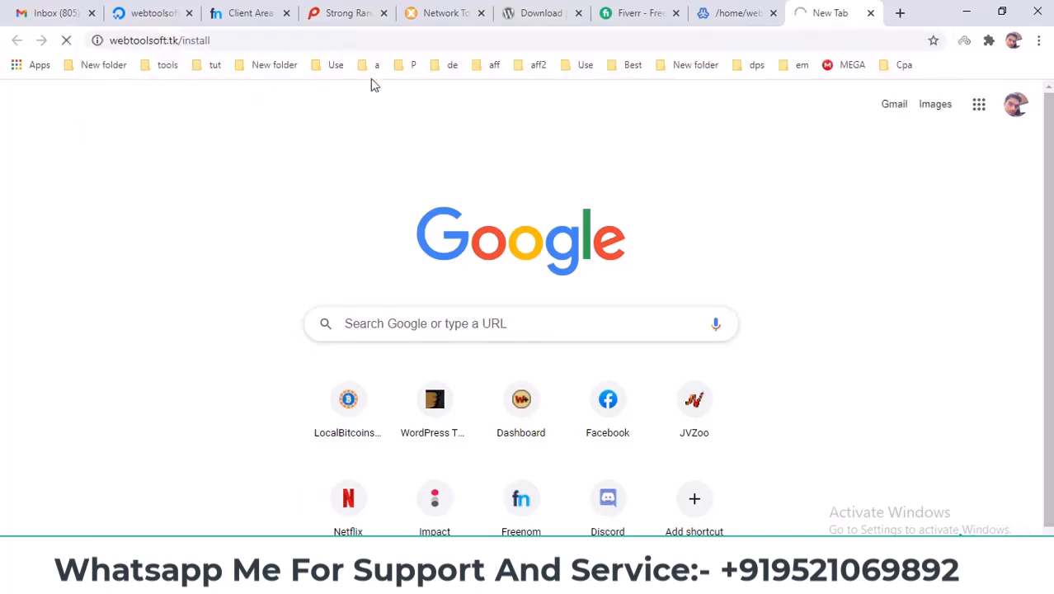
left_click_drag(247, 39, 402, 38)
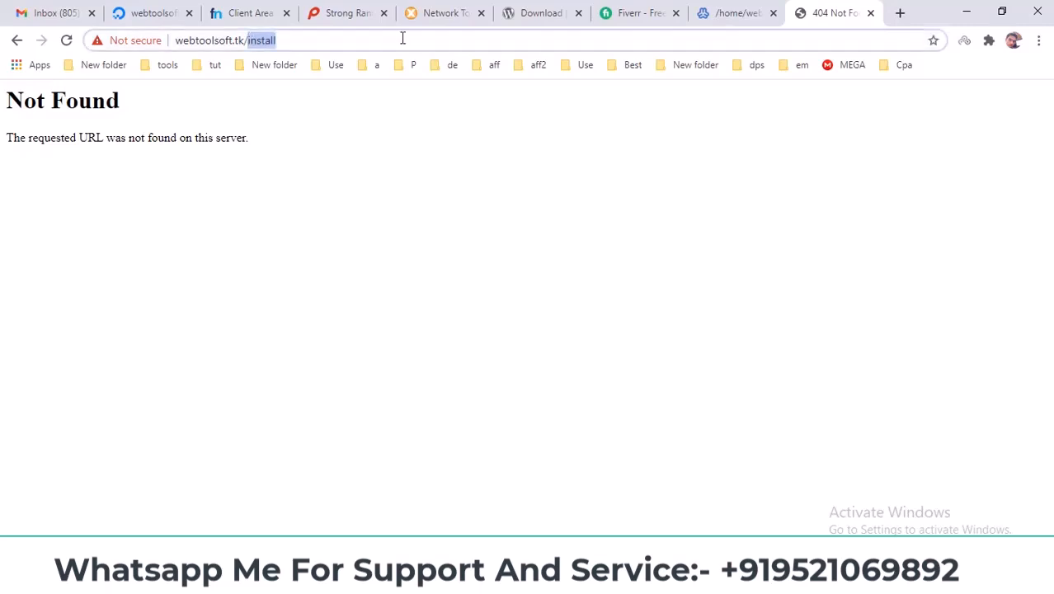
type("in")
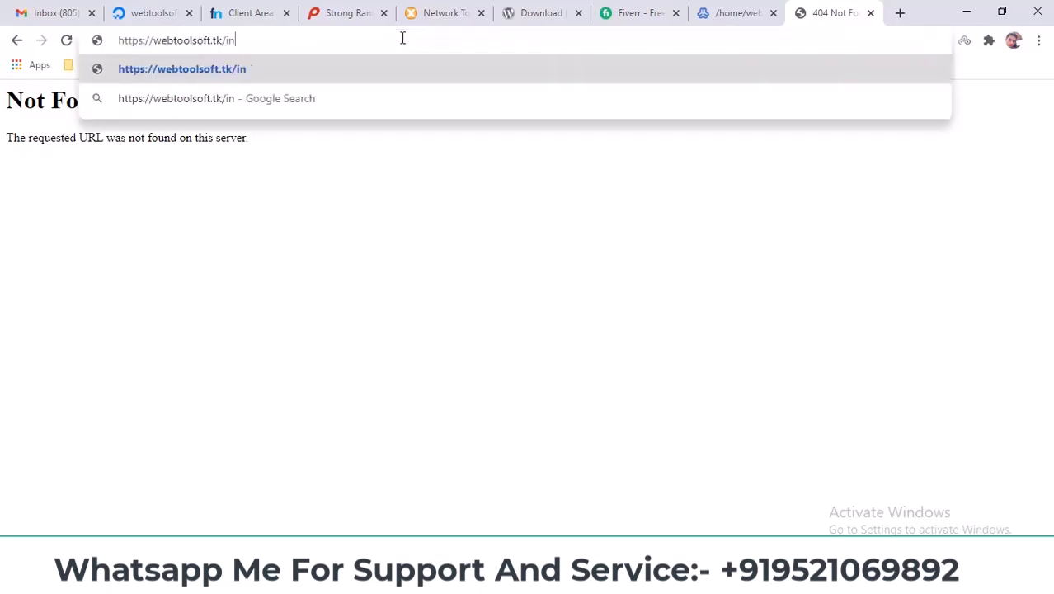
type("dex.php")
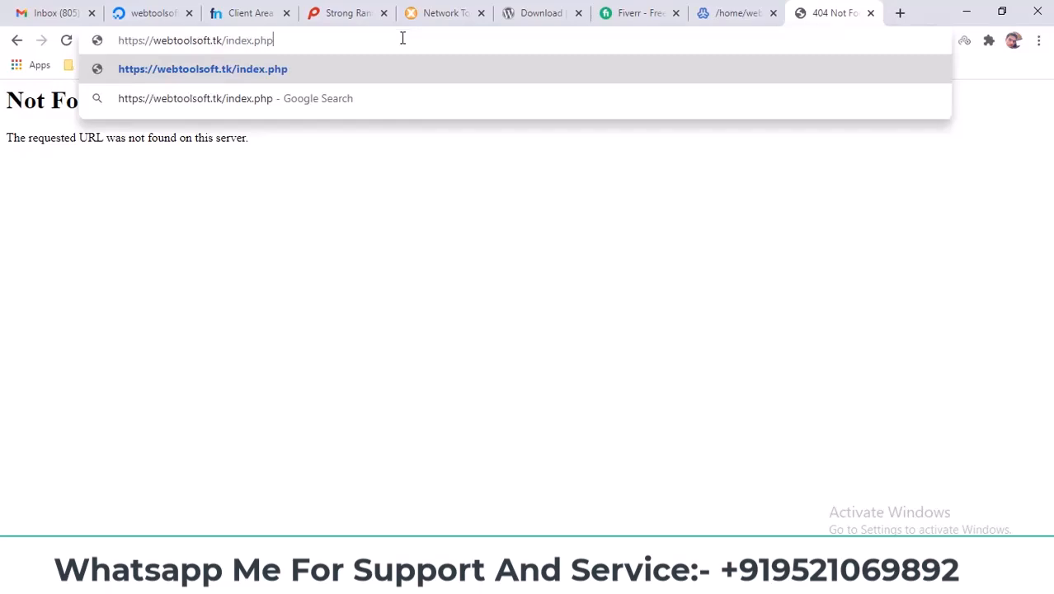
key("Return")
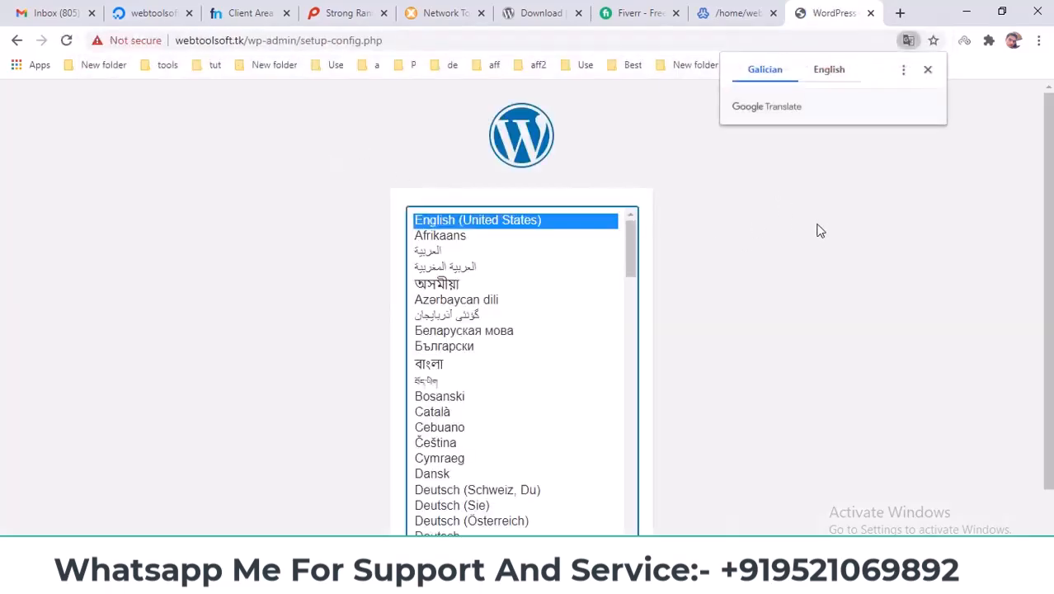
Dismiss the translation offer, keep English (United States), and continue to the database details form.
left_click(927, 69)
scroll(858, 272, "down", 1)
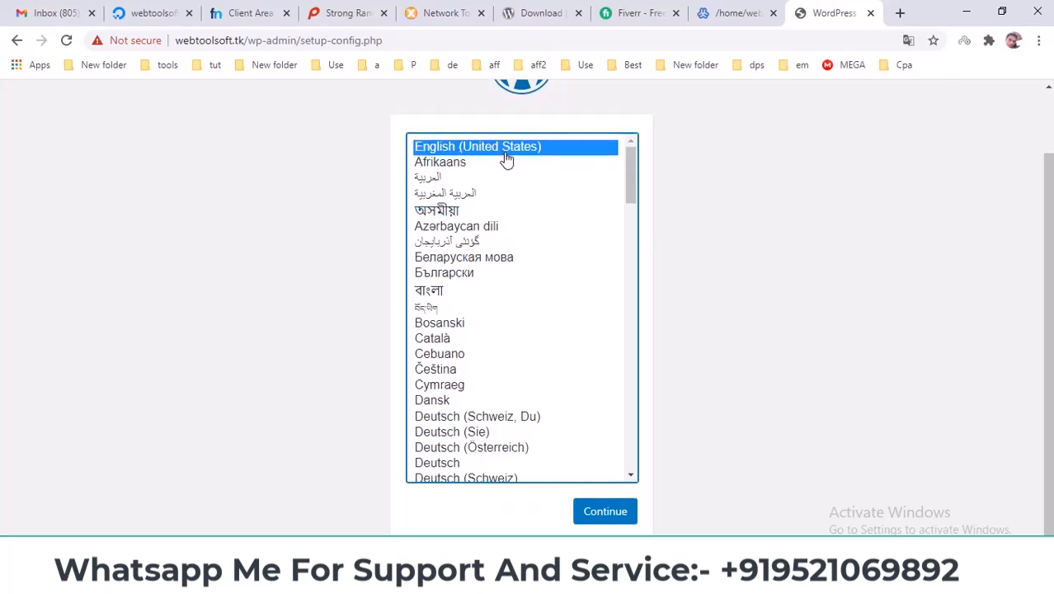
left_click(627, 512)
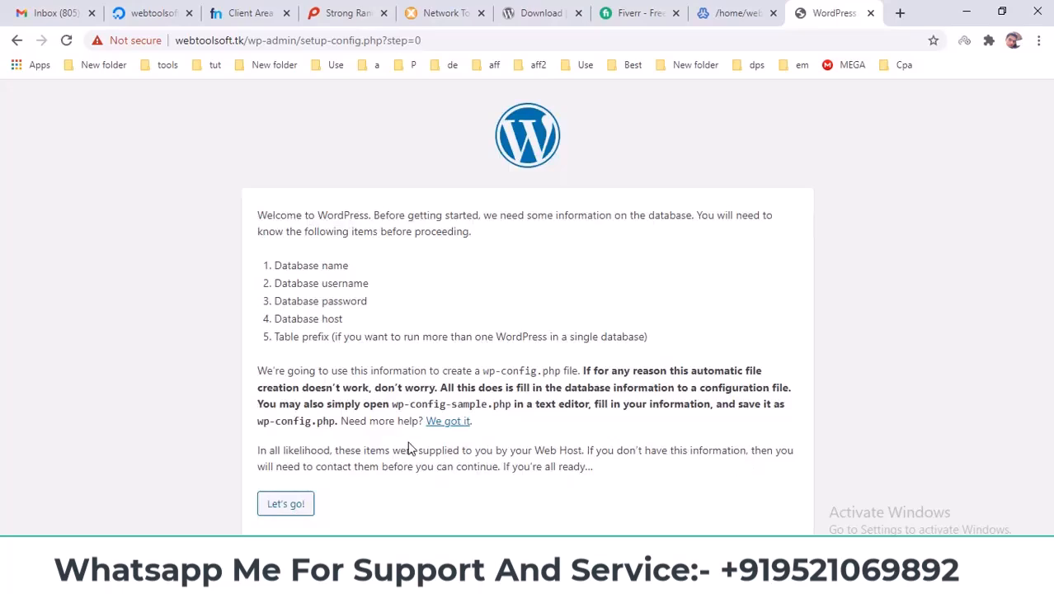
left_click(286, 505)
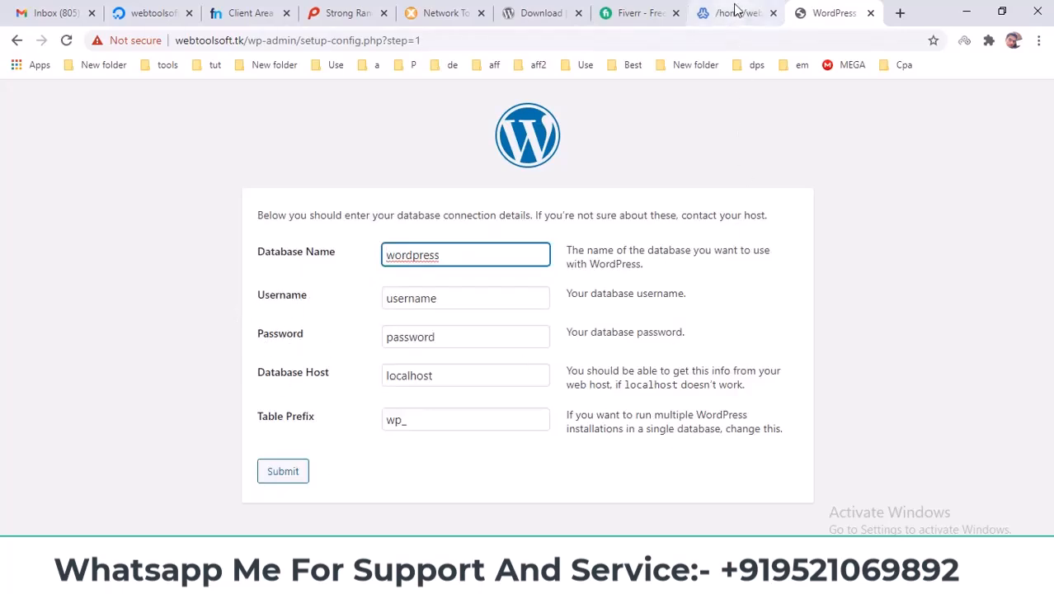
Copy the database name wordpress from Virtualmin's database details into WordPress's Database Name field.
left_click(756, 16)
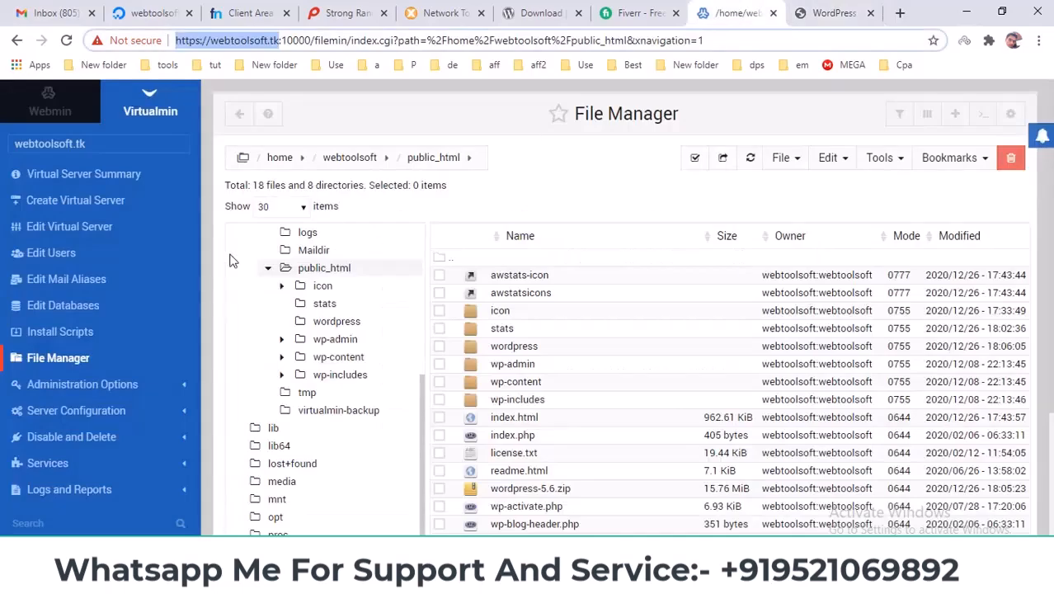
left_click(56, 306)
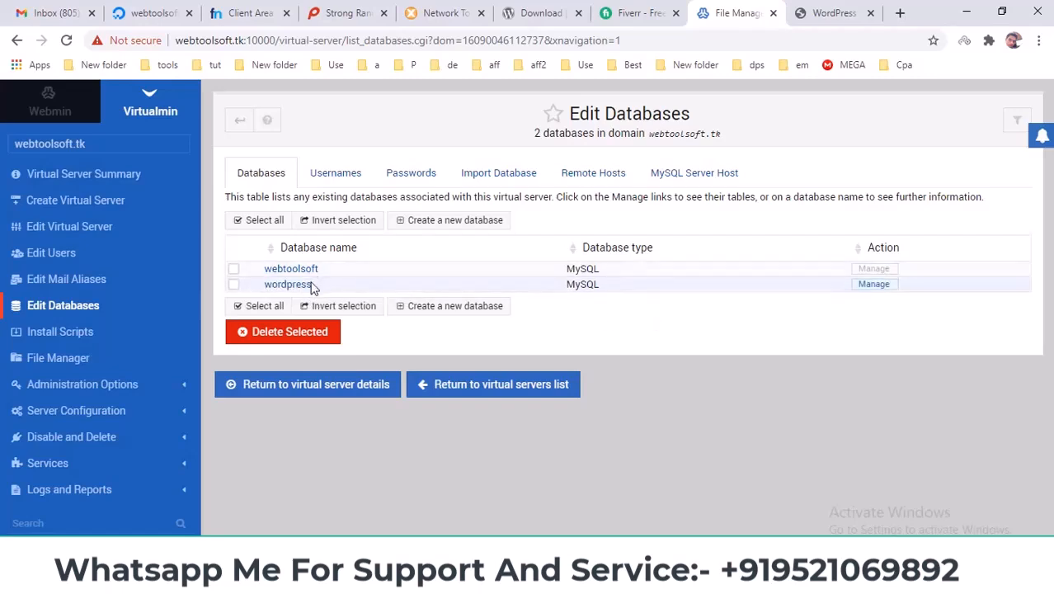
left_click(302, 285)
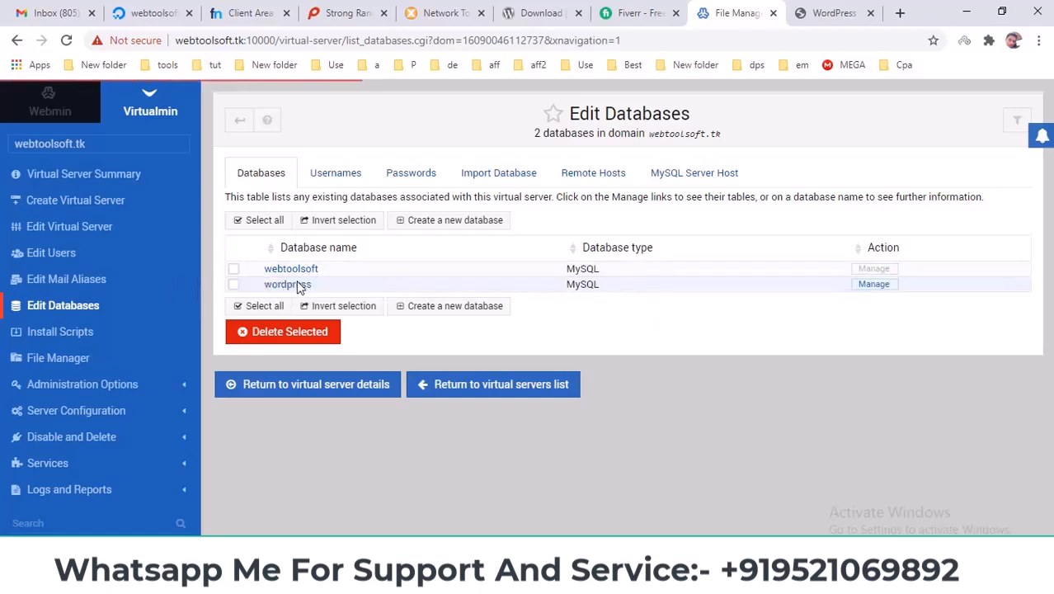
double_click(498, 195)
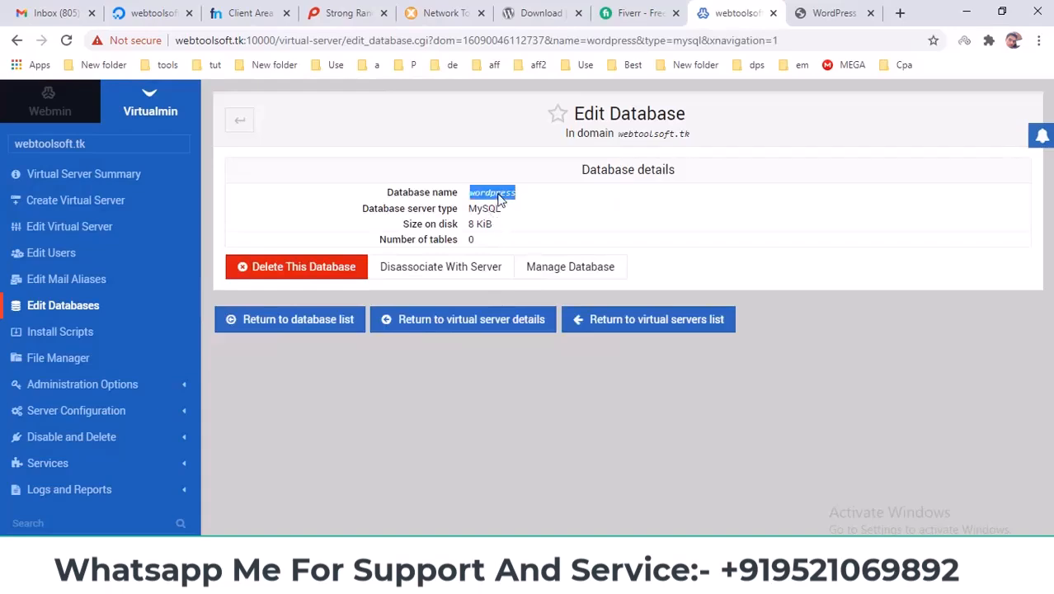
left_click(847, 3)
left_click(470, 258)
key("ctrl+a")
key("ctrl+v")
Copy the admin user's login from the Mail and FTP Users list into the Username field.
left_click(742, 10)
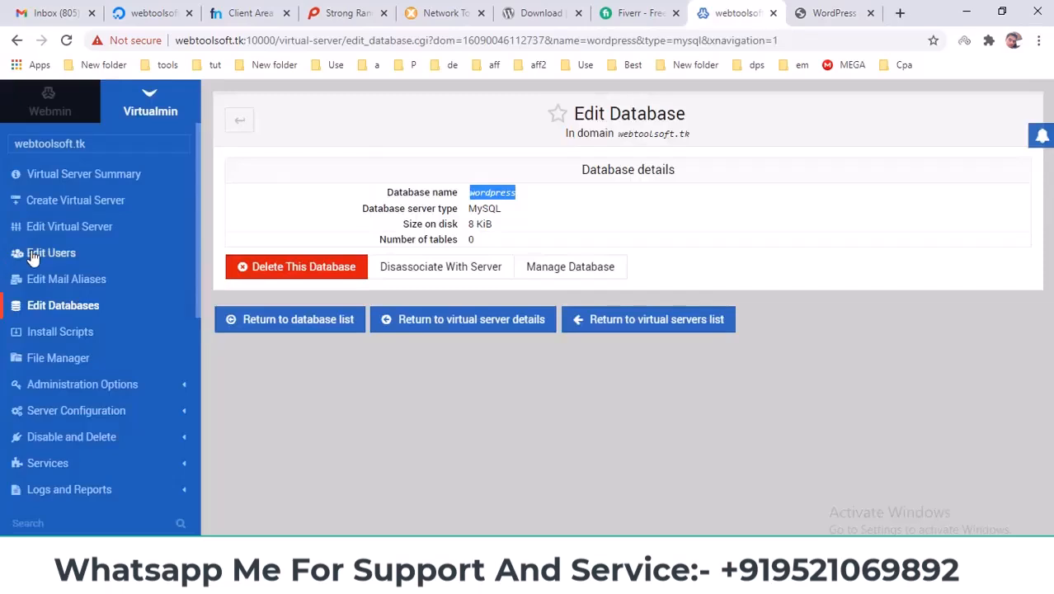
left_click(31, 257)
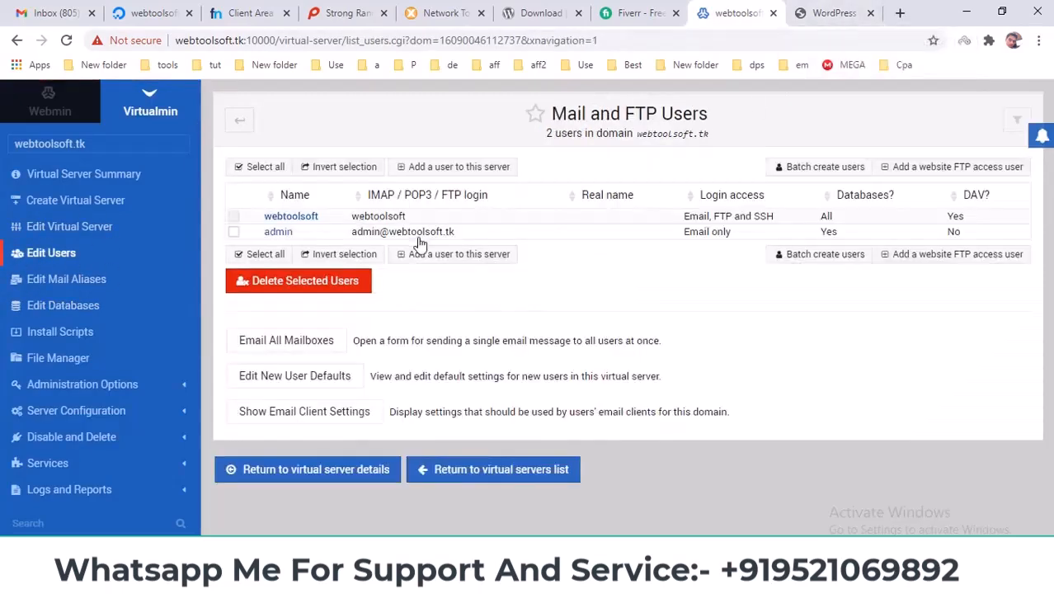
left_click_drag(458, 237, 355, 239)
left_click_drag(528, 236, 633, 259)
left_click(651, 265)
left_click(802, 6)
left_click(438, 299)
left_click_drag(438, 299, 298, 306)
key("ctrl+v")
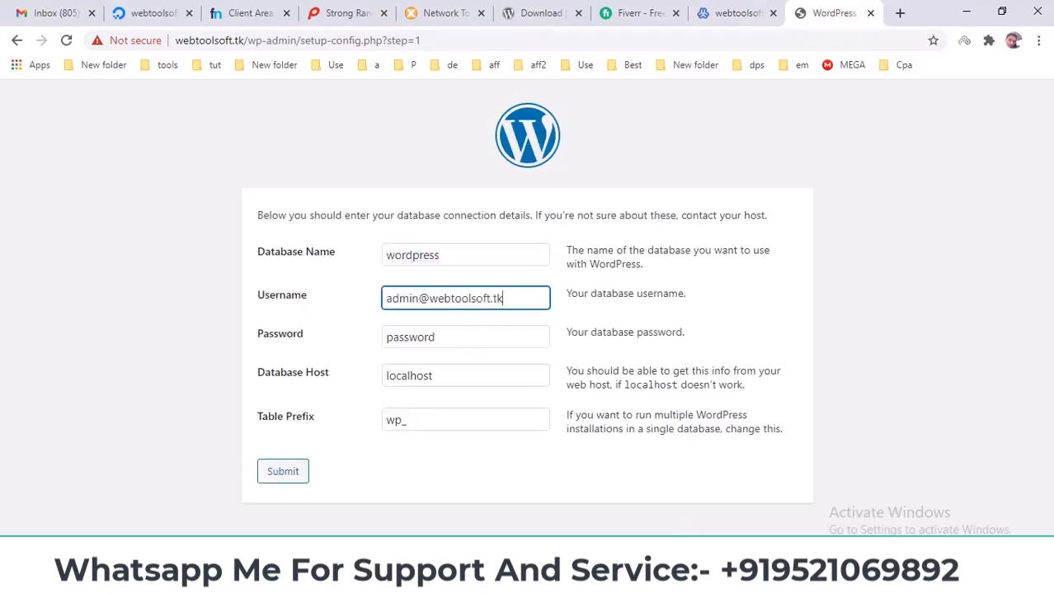
Copy the root password from Notepad into the WordPress Password field.
left_click(663, 577)
left_click(746, 518)
right_click(542, 257)
left_click(580, 307)
left_click(684, 216)
left_click_drag(484, 337, 298, 342)
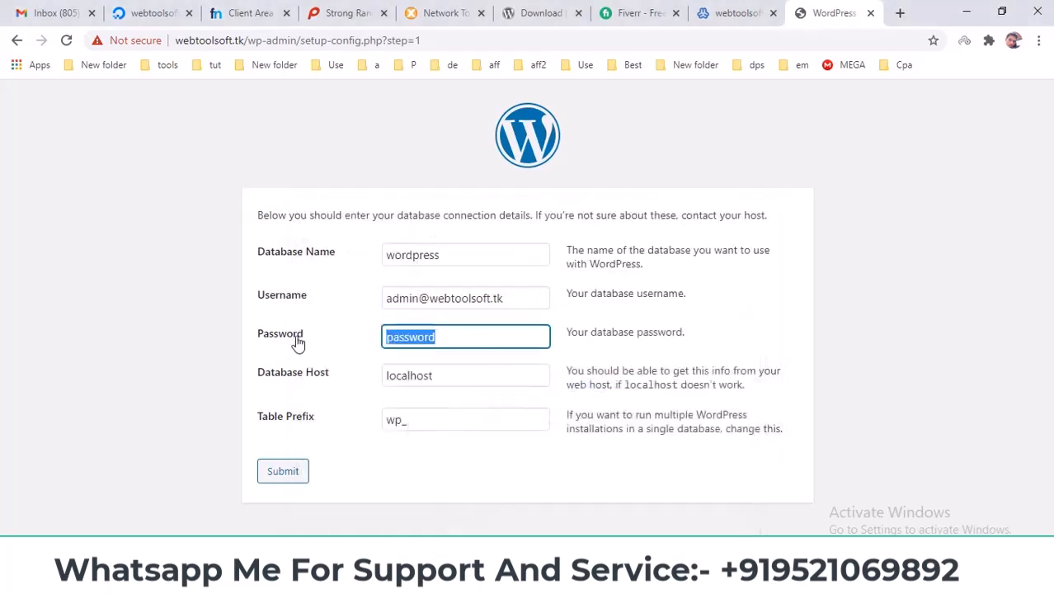
key("ctrl+v")
left_click(195, 372)
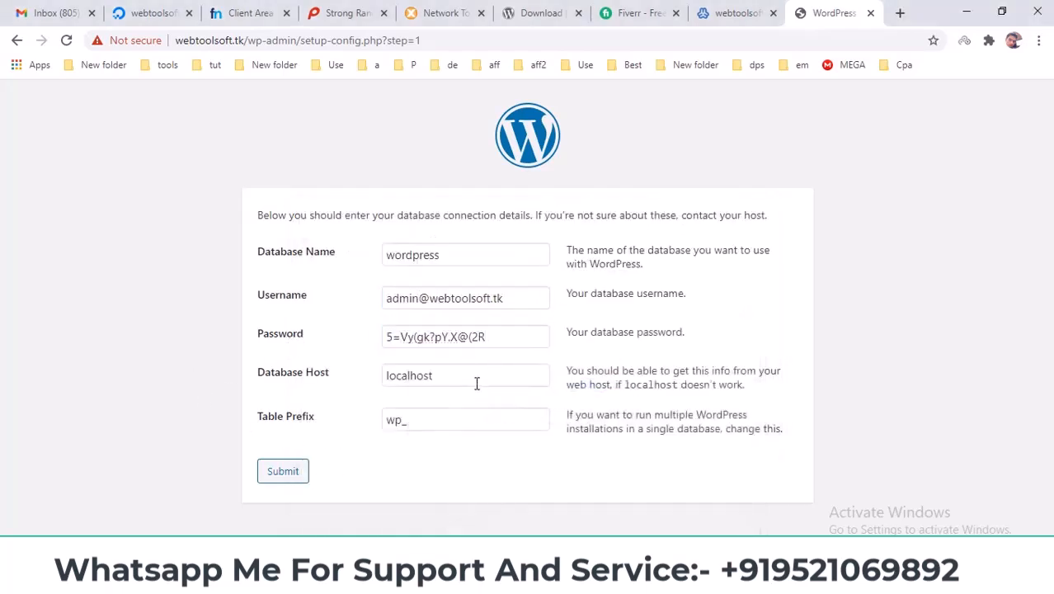
Clear the Table Prefix field and submit the database details.
left_click(292, 419)
key("ctrl+a")
key("BackSpace")
left_click(429, 461)
left_click(283, 471)
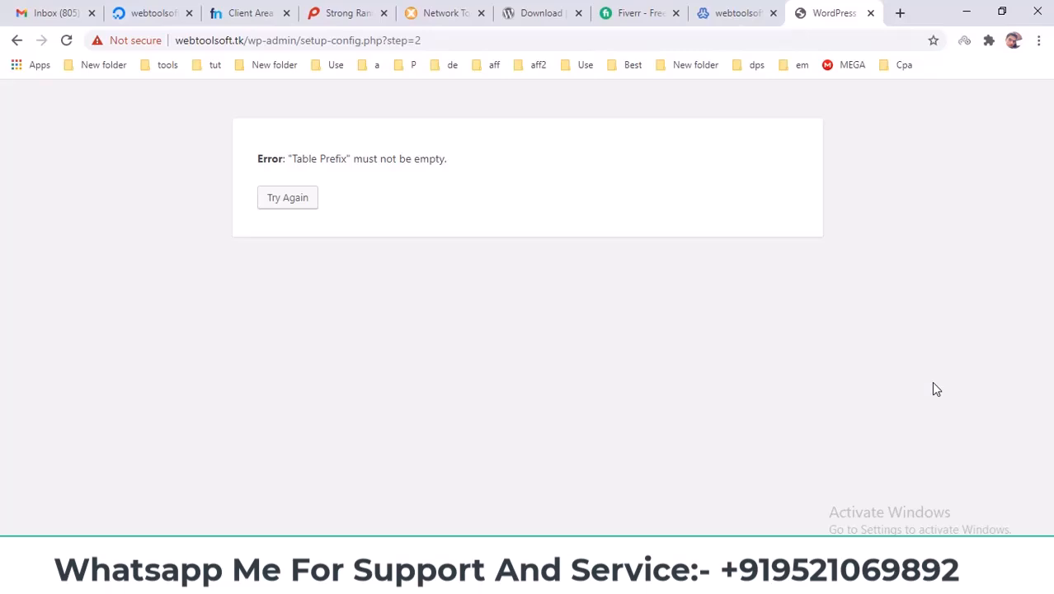
Go back to the form and re-paste the root password into Password.
left_click(289, 199)
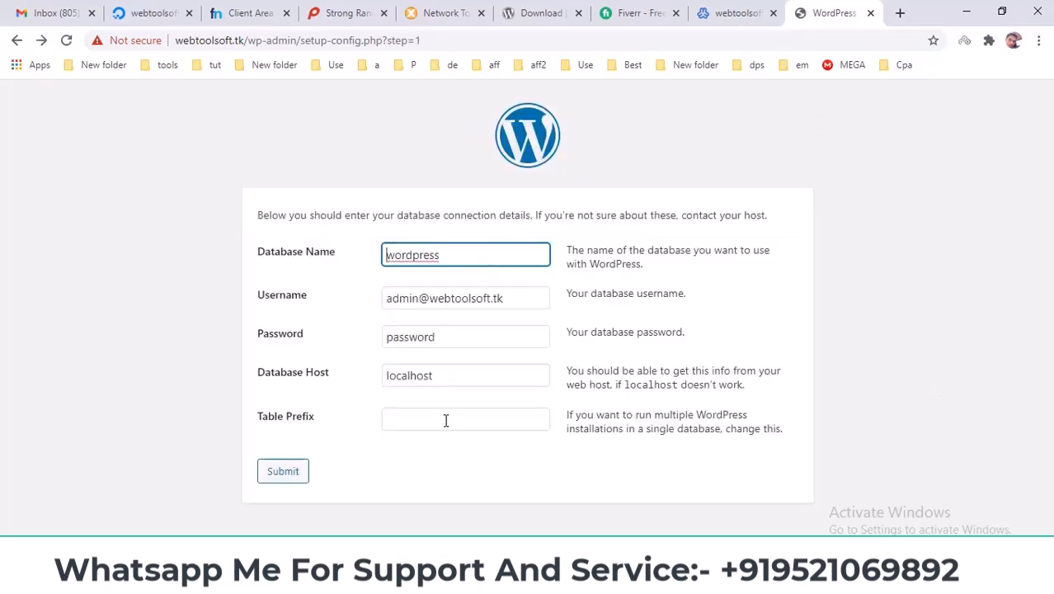
left_click(445, 420)
left_click(305, 340)
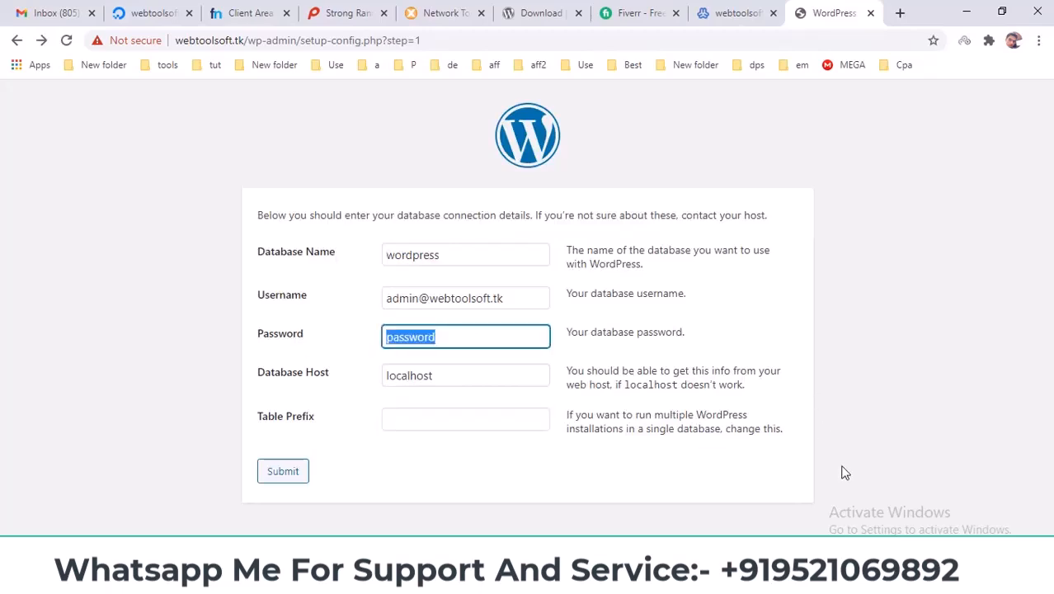
key("BackSpace")
right_click(494, 338)
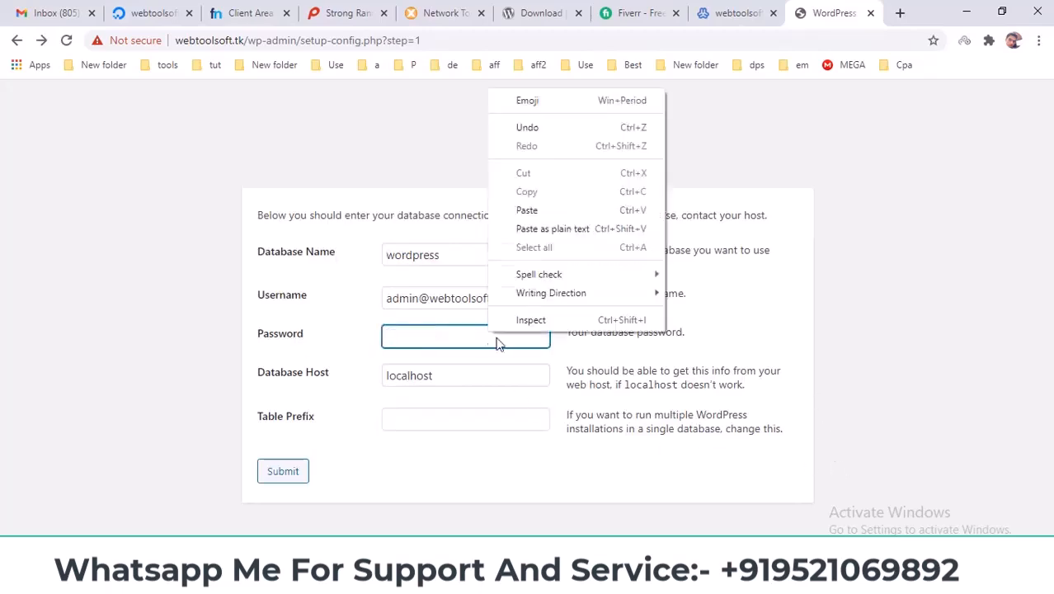
left_click(554, 208)
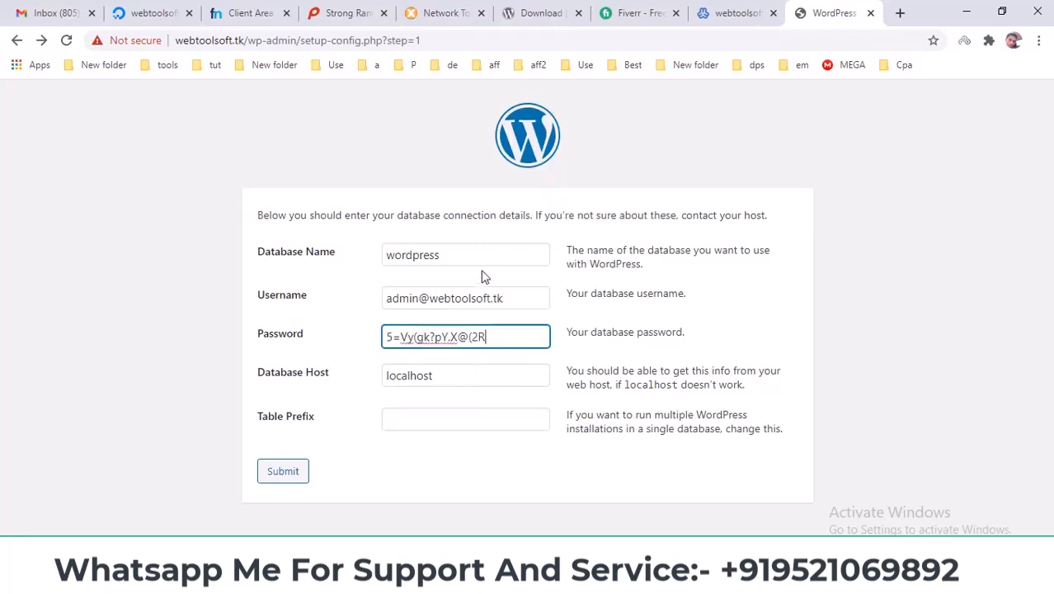
With the table prefix at wp_, resubmit the database details, reaching the connection error.
left_click(427, 424)
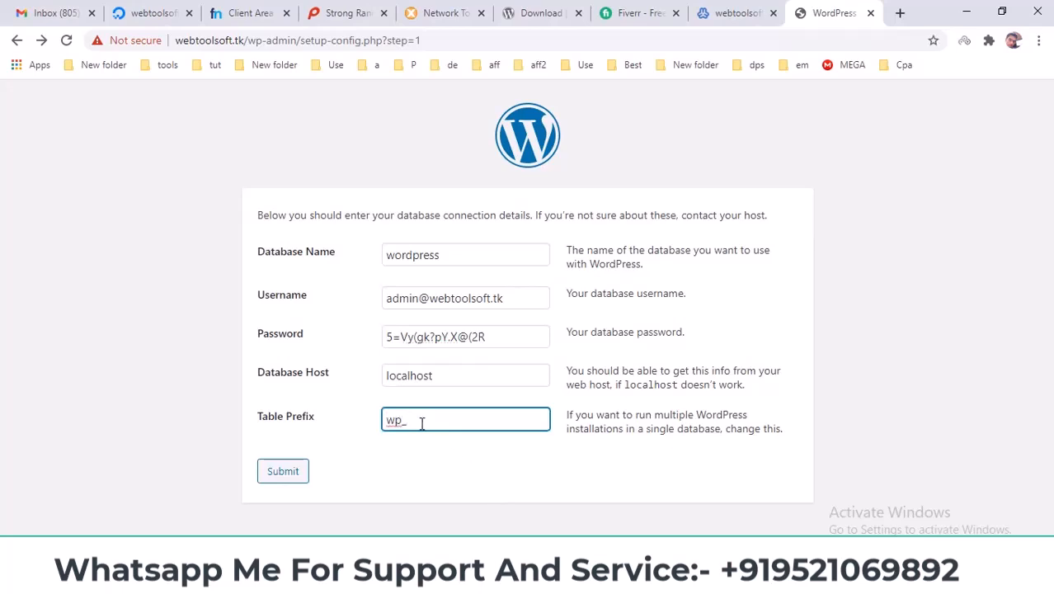
left_click(423, 421)
left_click_drag(389, 419, 414, 418)
left_click(414, 418)
left_click_drag(312, 424, 319, 426)
left_click(351, 450)
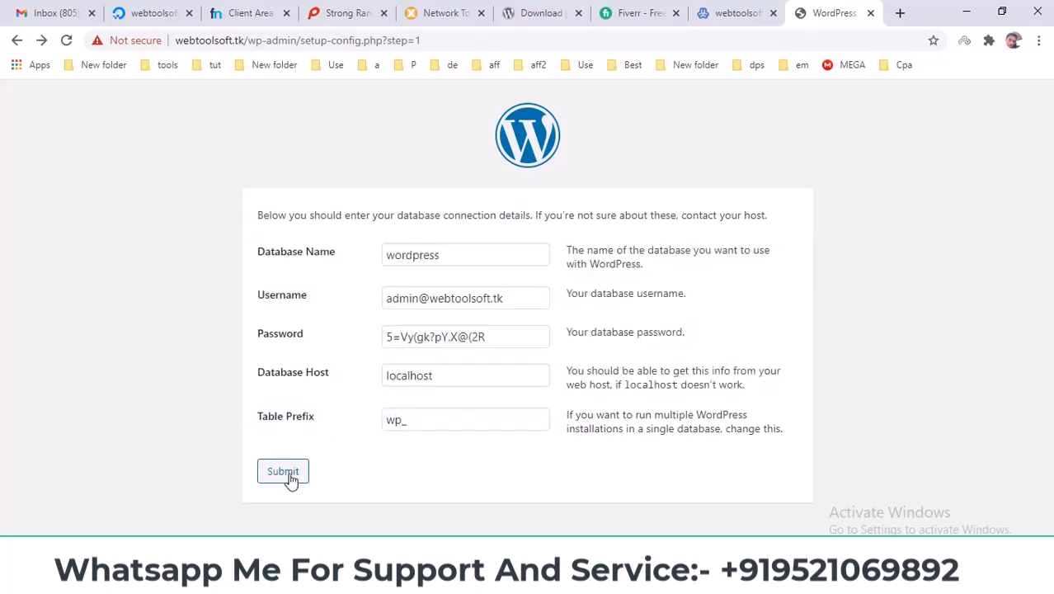
left_click(285, 473)
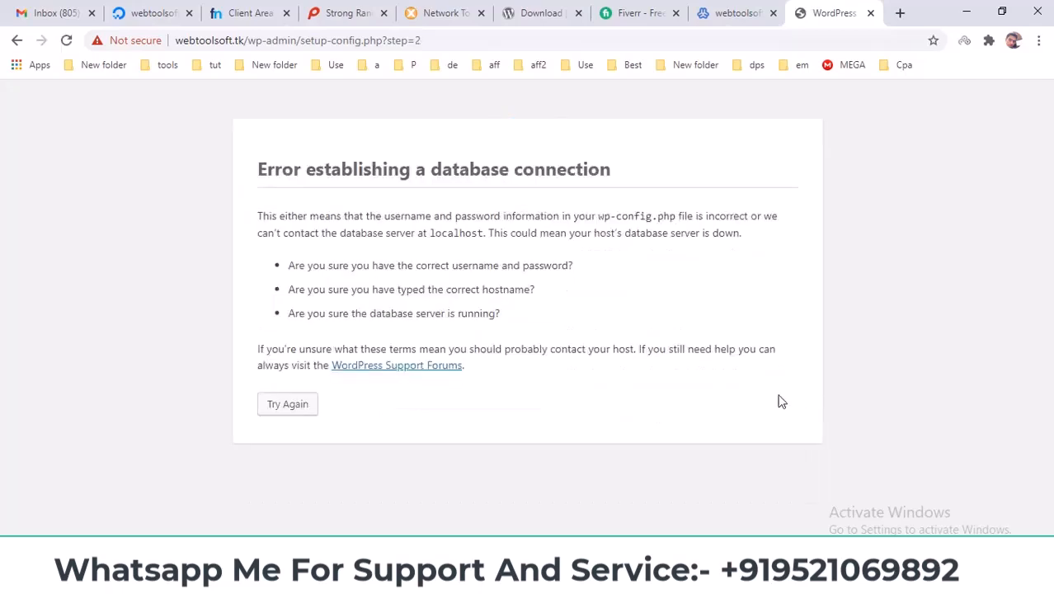
Return from the connection error, empty Password, and paste the root password from Notepad.
left_click_drag(255, 170, 626, 187)
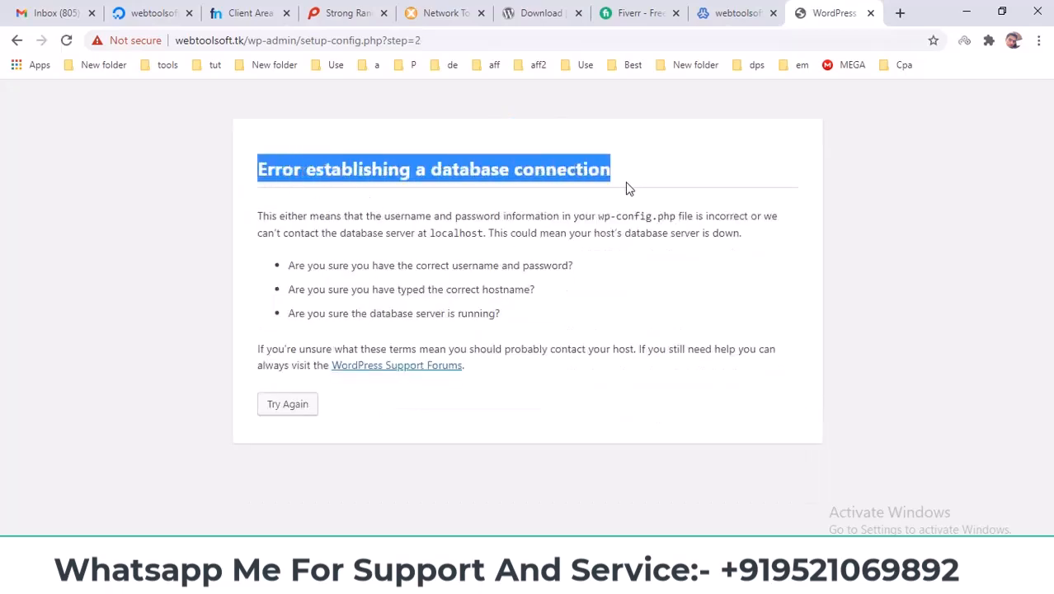
left_click(289, 411)
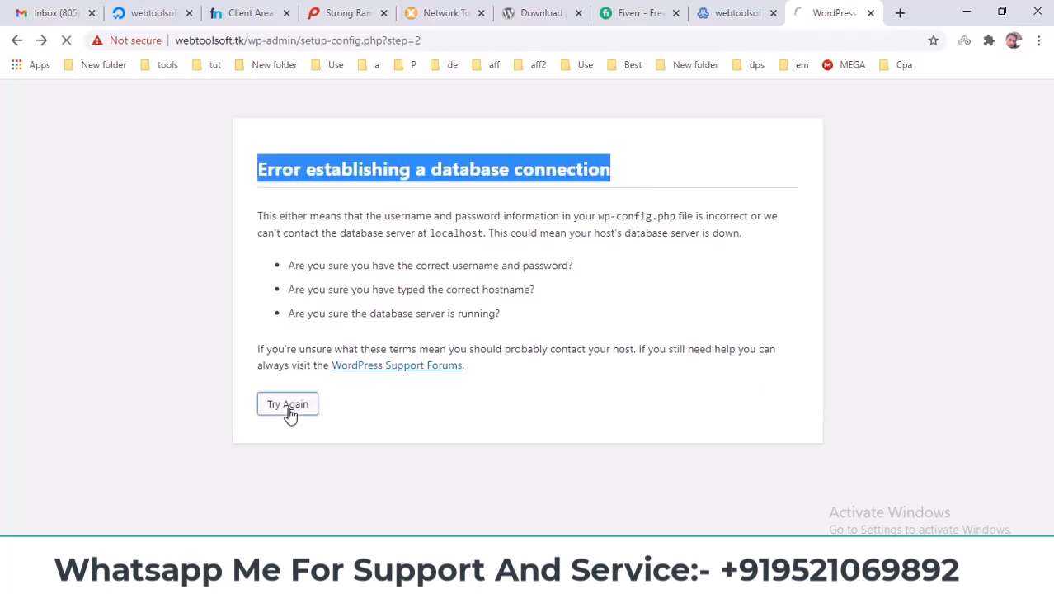
left_click(527, 331)
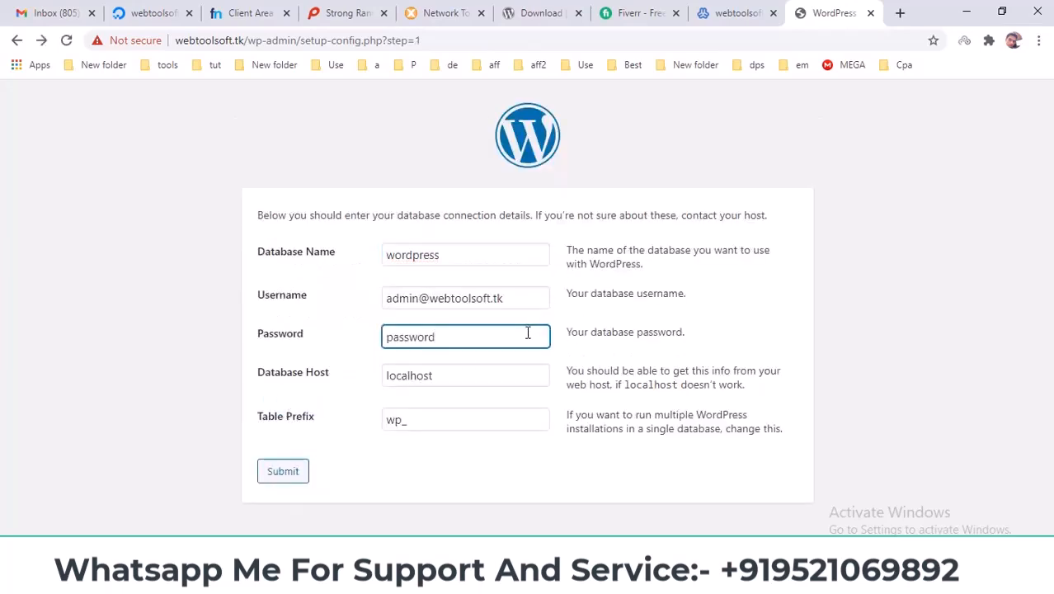
key("BackSpace")
key("BackSpace")
key("BackSpace")
key("BackSpace")
key("BackSpace")
key("BackSpace")
key("BackSpace")
mouse_move(663, 582)
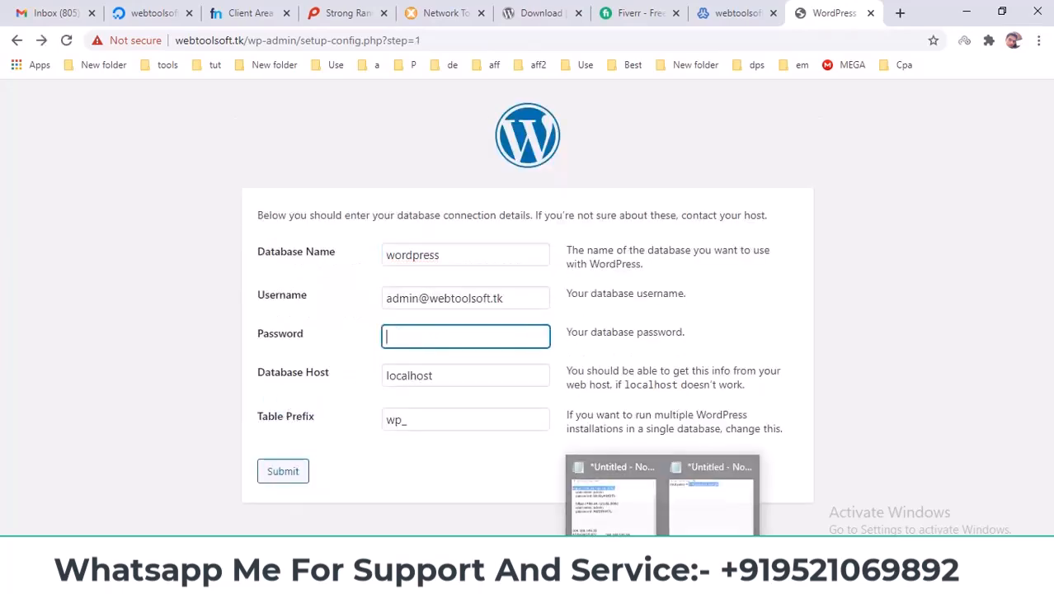
left_click(735, 514)
left_click(528, 254)
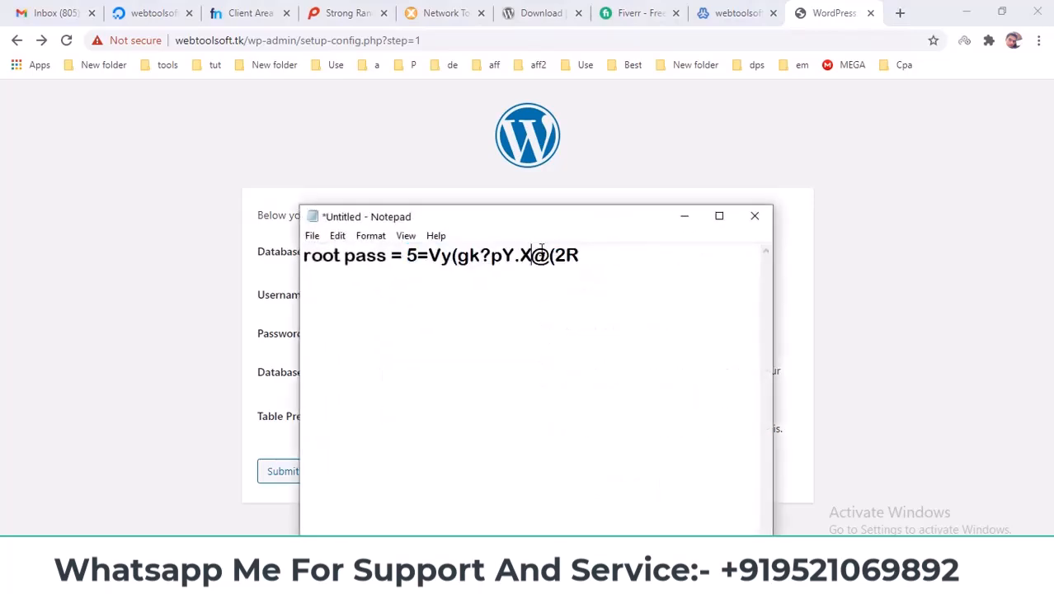
left_click_drag(581, 254, 410, 255)
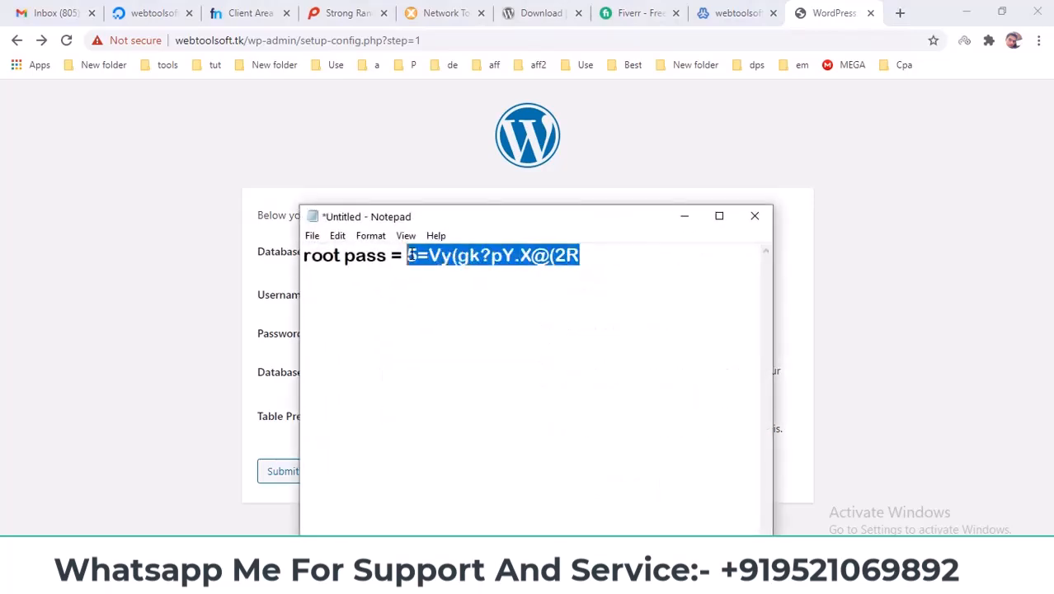
left_click(684, 216)
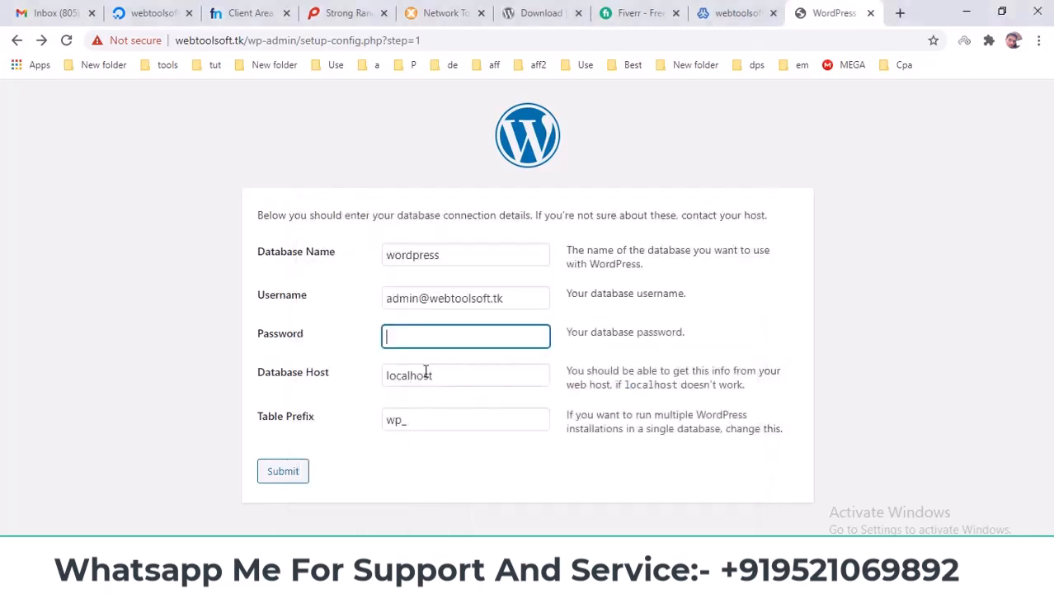
key("ctrl+v")
Open the admin user and check its wordpress database access under Other user permissions.
left_click(734, 12)
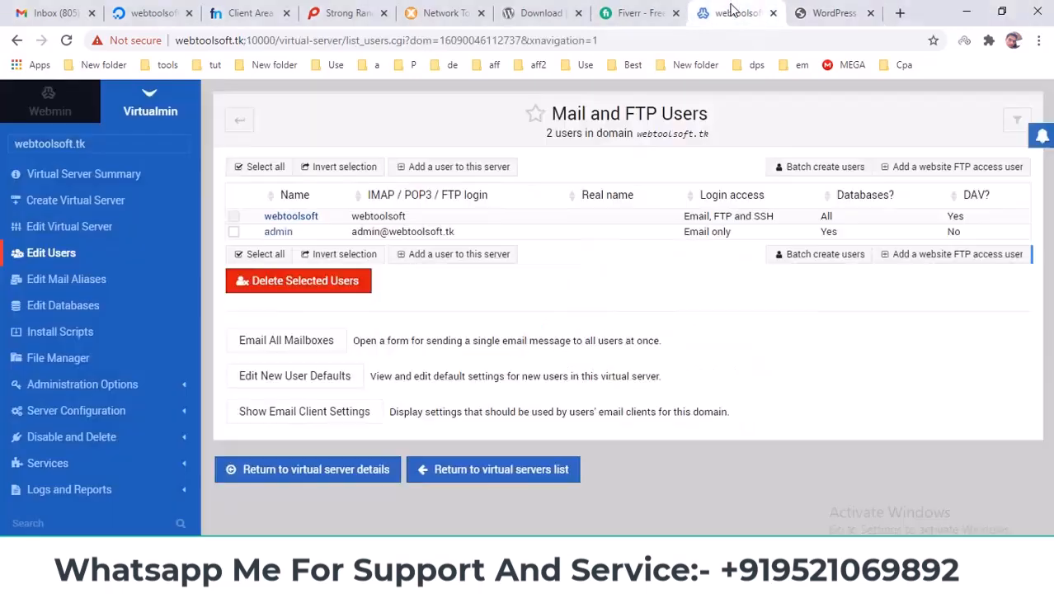
left_click(372, 232)
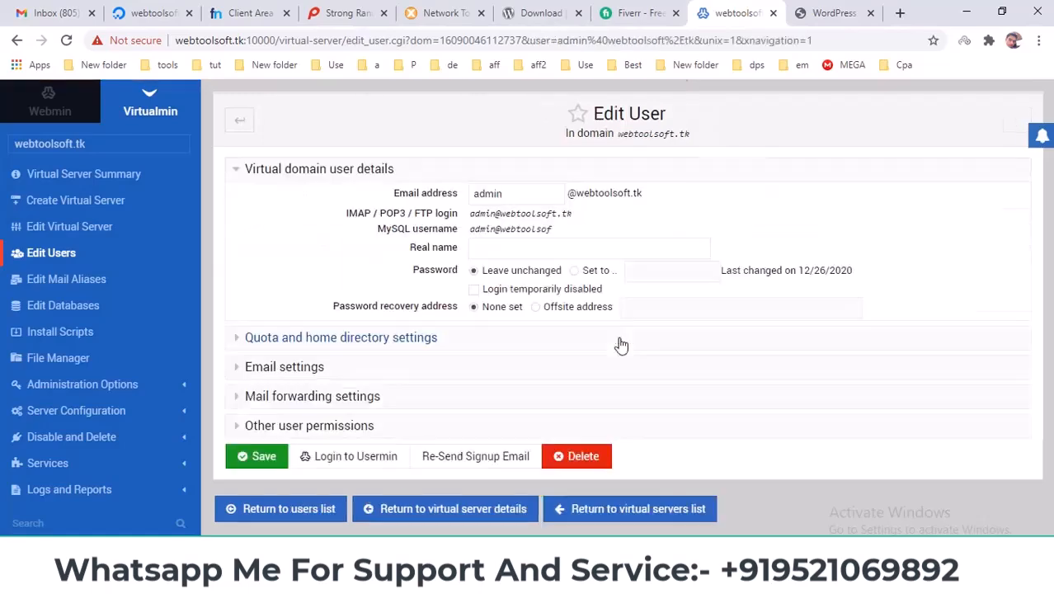
left_click(272, 423)
scroll(441, 371, "down", 3)
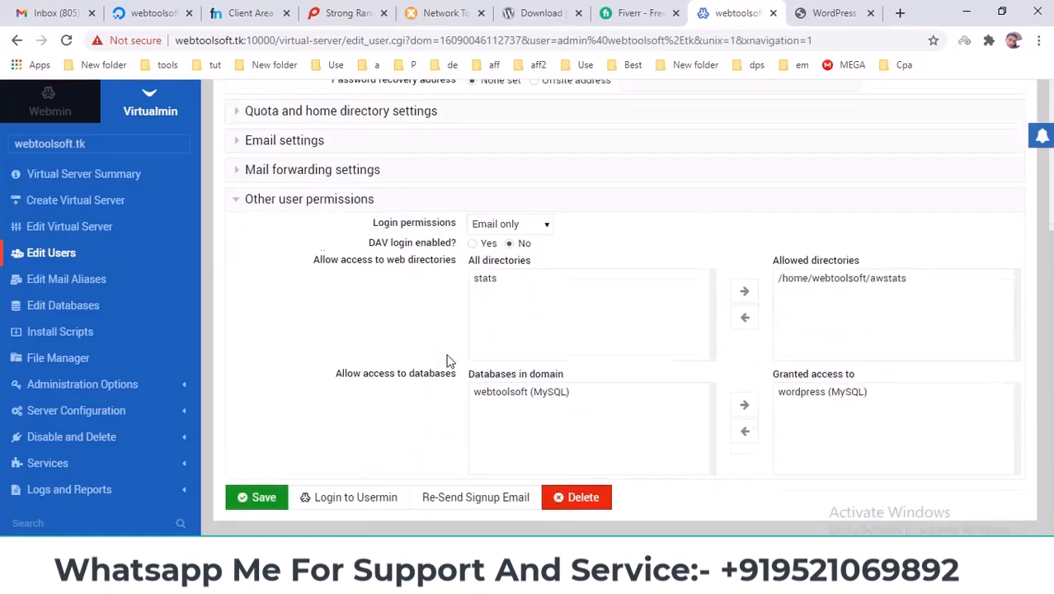
left_click(781, 394)
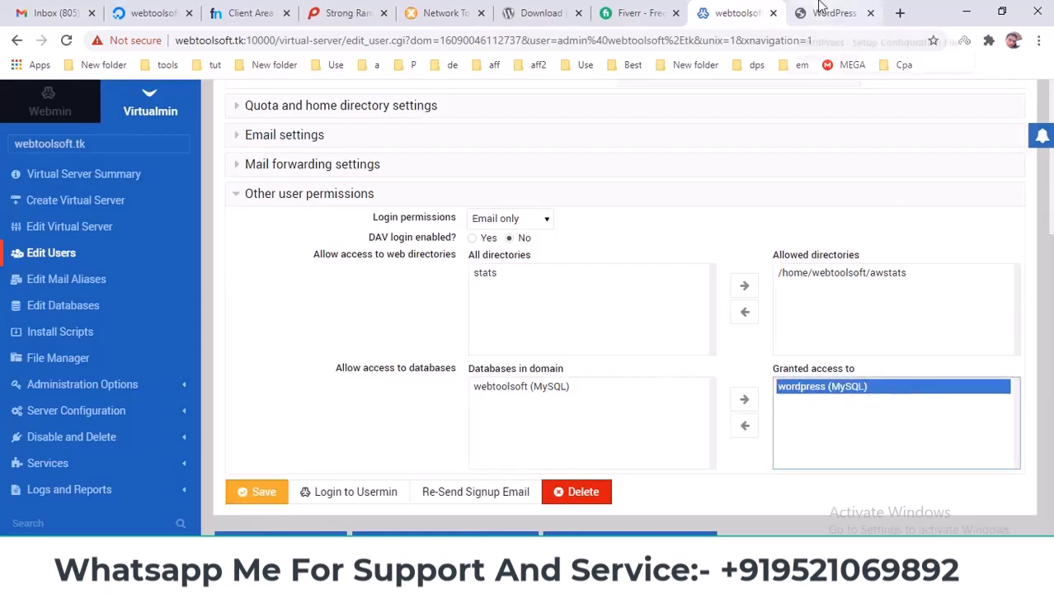
Copy the admin user's MySQL username and select the WordPress Username field's current value.
key("ctrl+Tab")
left_click(523, 299)
left_click(724, 11)
scroll(464, 264, "up", 3)
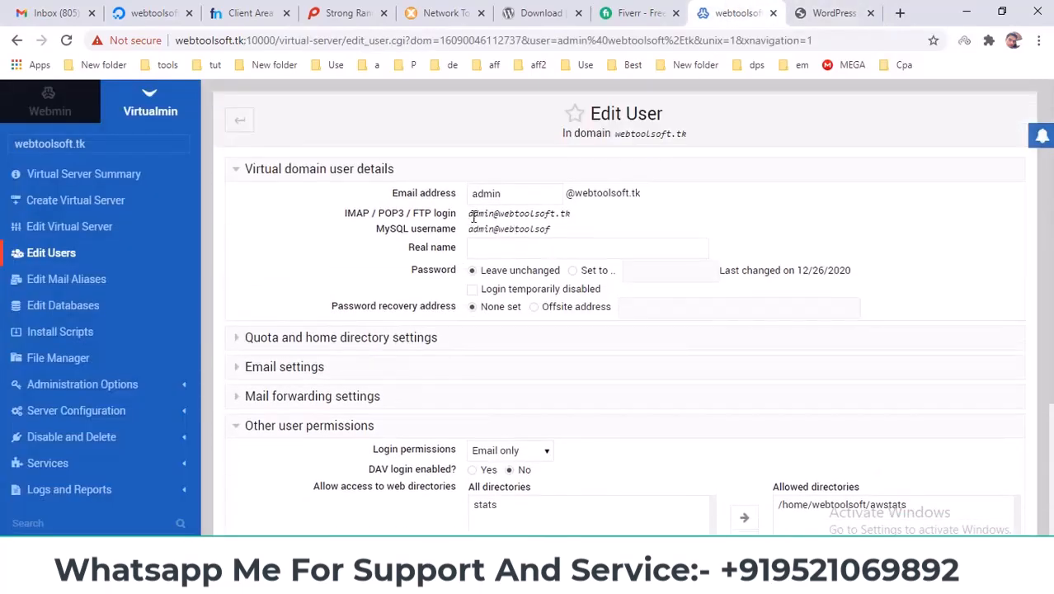
left_click_drag(470, 214, 539, 216)
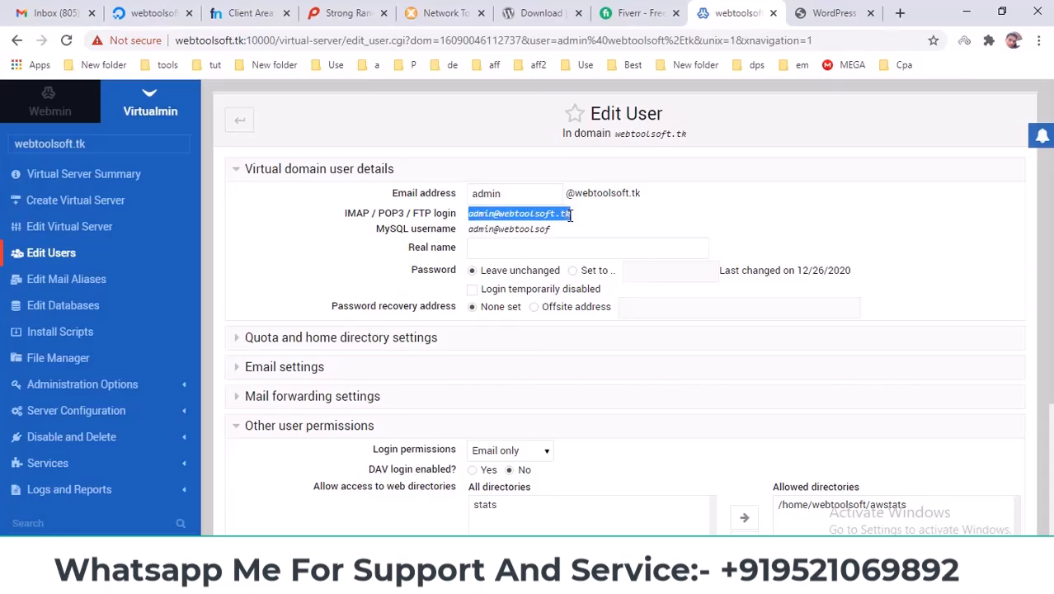
left_click(816, 12)
triple_click(468, 300)
left_click(753, 12)
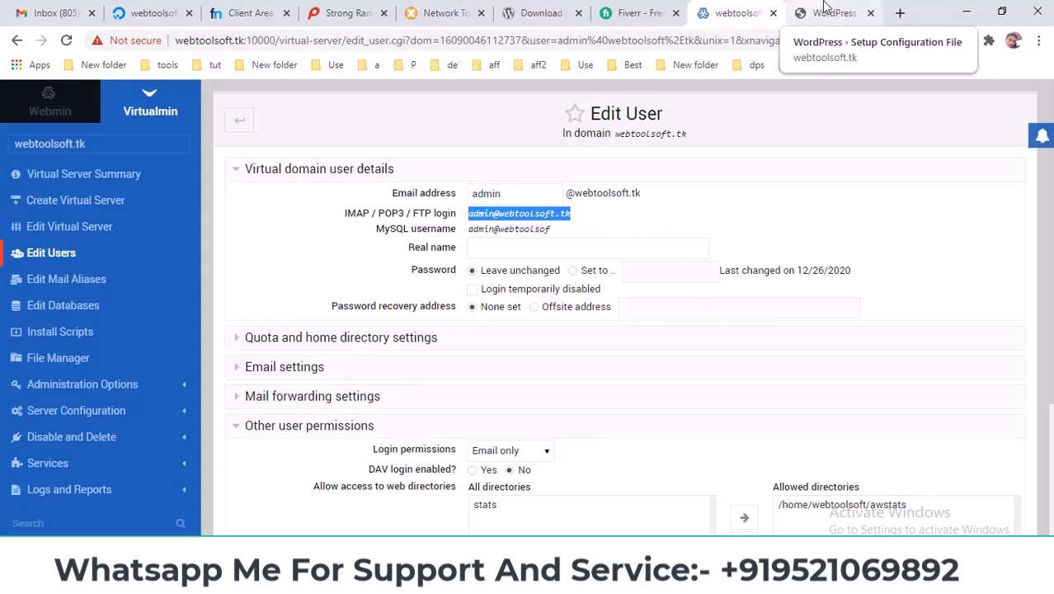
left_click_drag(469, 230, 551, 230)
right_click(544, 229)
left_click(560, 238)
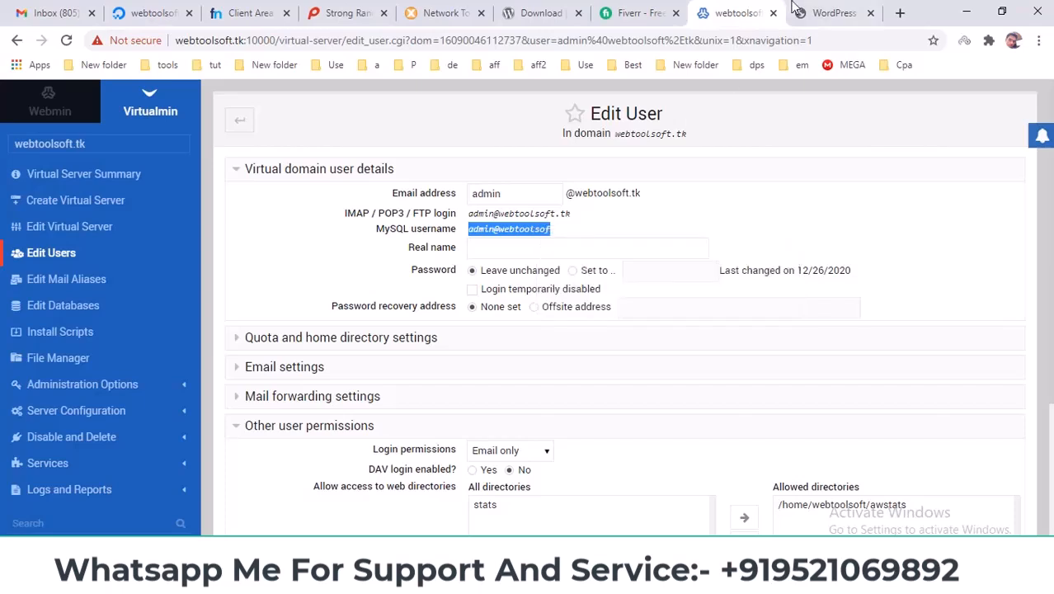
left_click(796, 10)
double_click(458, 297)
Paste the MySQL username into Username, submit the database details, and run the installation.
key("ctrl+a")
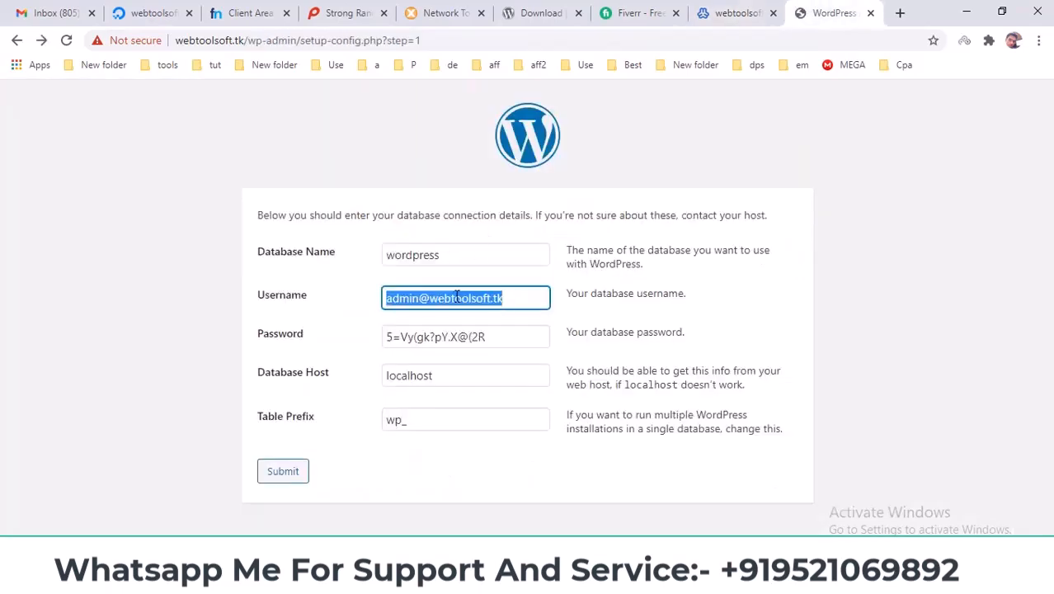
key("ctrl+v")
left_click(878, 333)
left_click(284, 474)
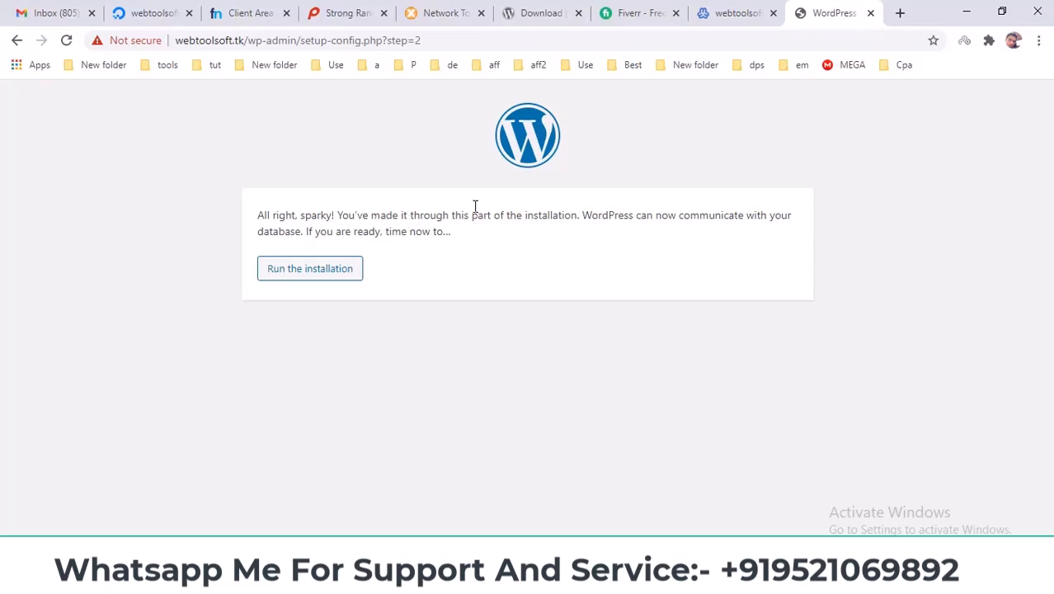
left_click(298, 277)
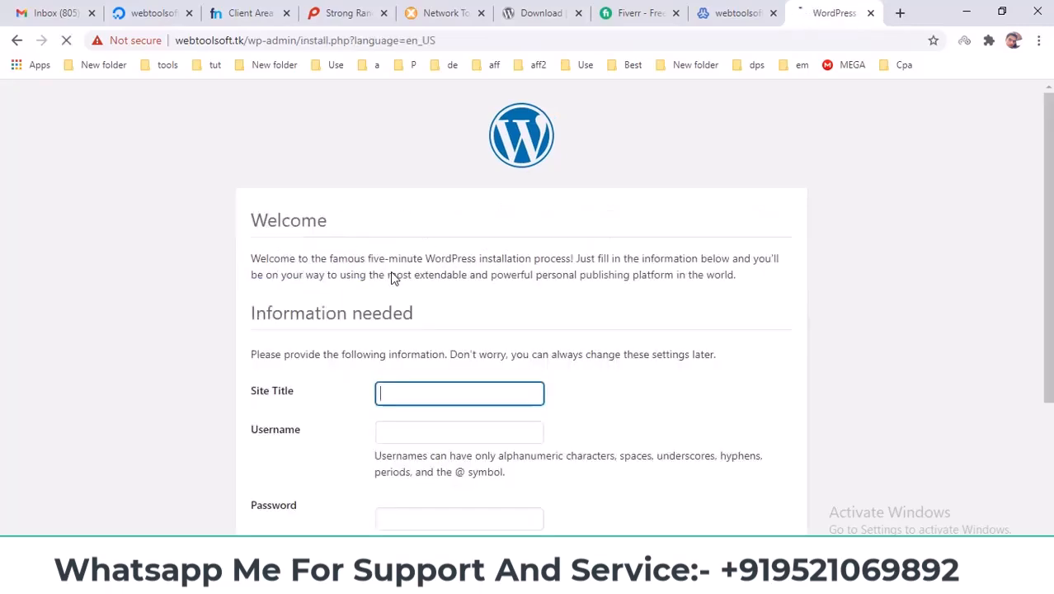
Fill in webtoolsoft as both the Site Title and the admin Username.
scroll(393, 278, "down", 1)
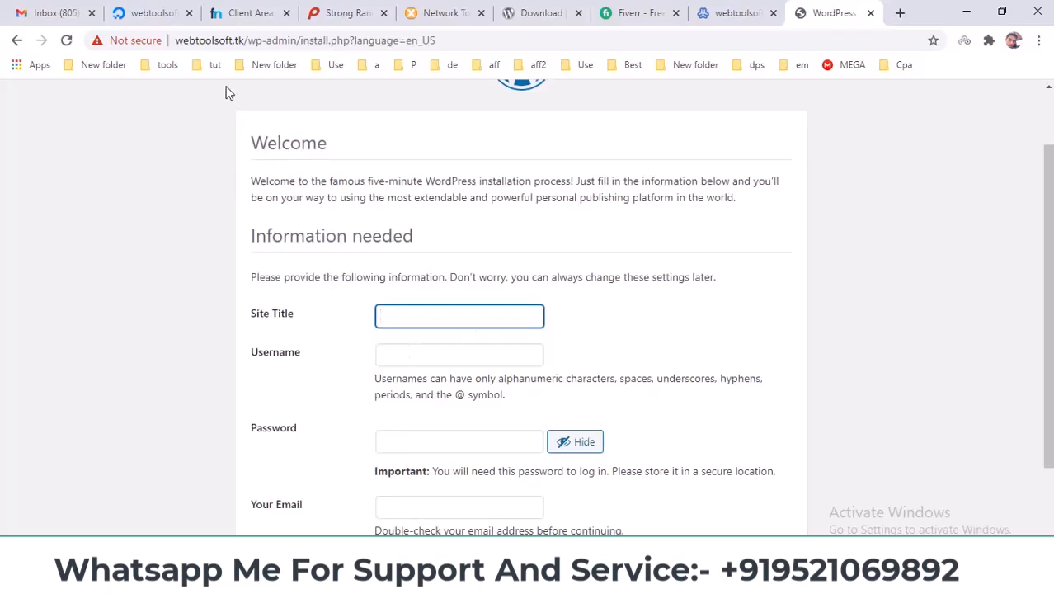
double_click(224, 39)
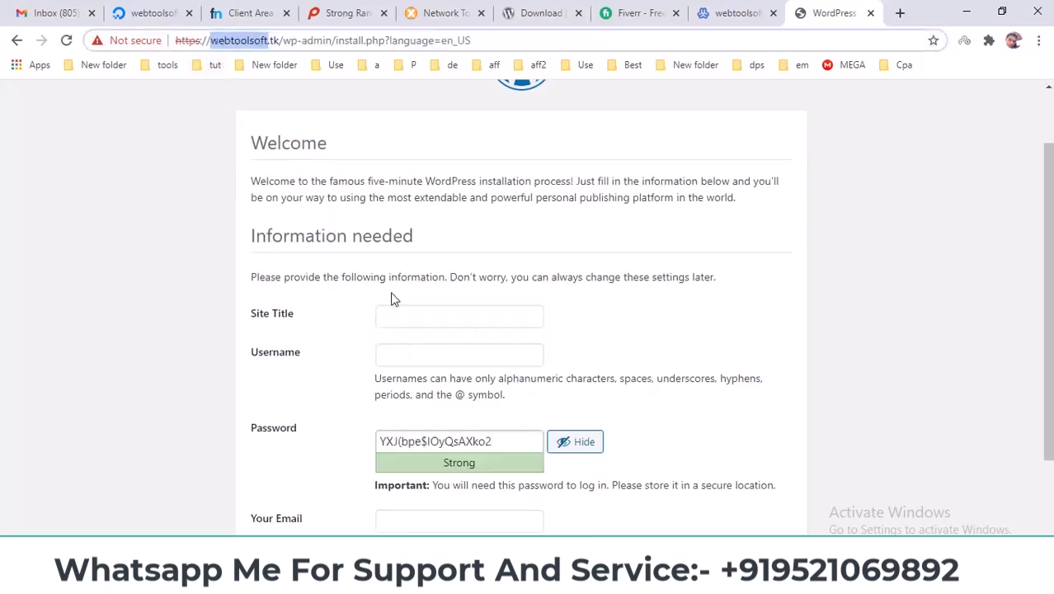
left_click(414, 308)
key("ctrl+v")
left_click(428, 360)
left_click(420, 356)
key("ctrl+v")
left_click(586, 339)
Replace the generated password with the saved strong password from the notes.
scroll(584, 341, "down", 2)
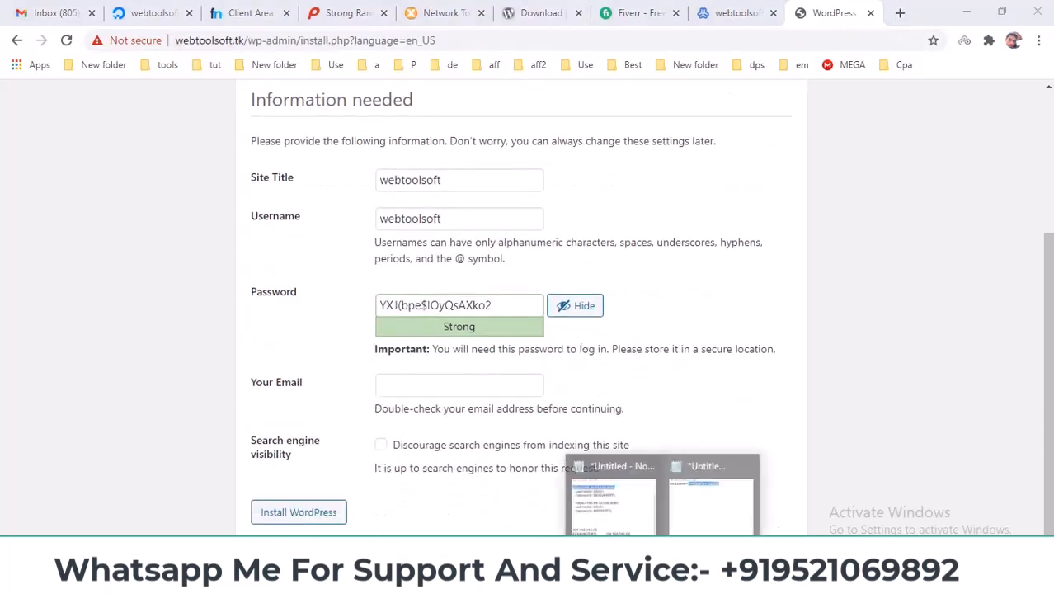
left_click(716, 505)
left_click(854, 348)
left_click(463, 306)
key("ctrl+a")
key("ctrl+v")
left_click(678, 364)
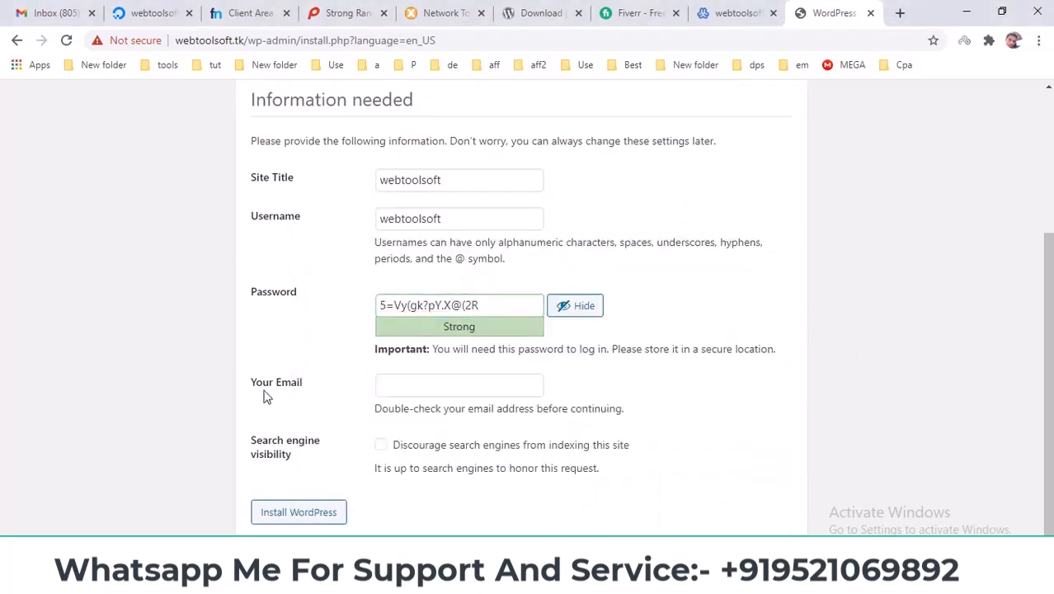
Start the Your Email field with a suggested admin e-mail address.
left_click(418, 387)
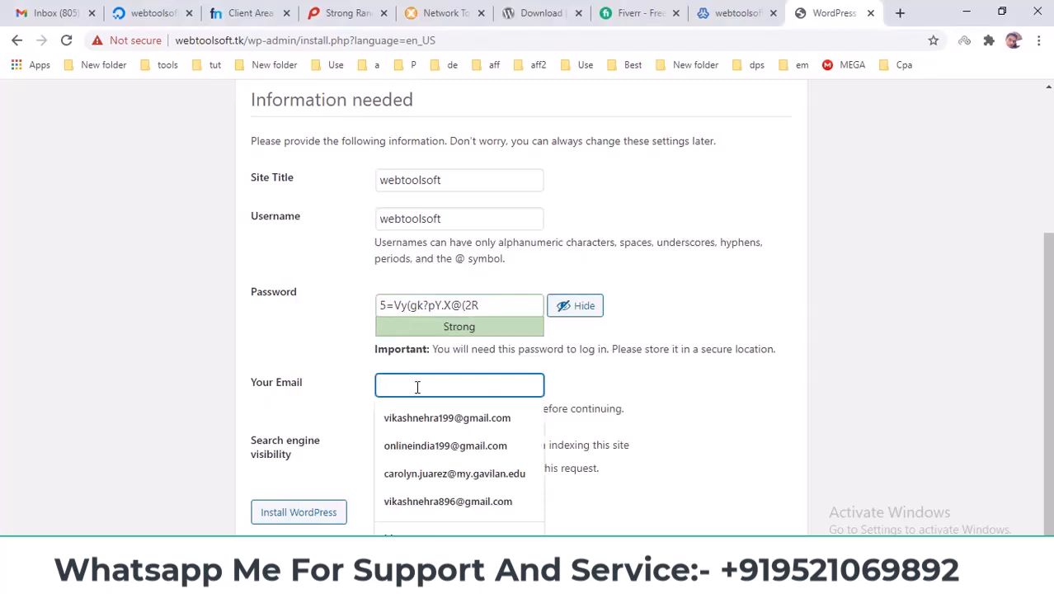
type("ad")
left_click(424, 412)
left_click_drag(424, 385, 626, 384)
key("ctrl+v")
Copy webtoolsoft.tk from the DNS page in as the e-mail's domain, then install WordPress.
left_click(456, 184)
double_click(447, 181)
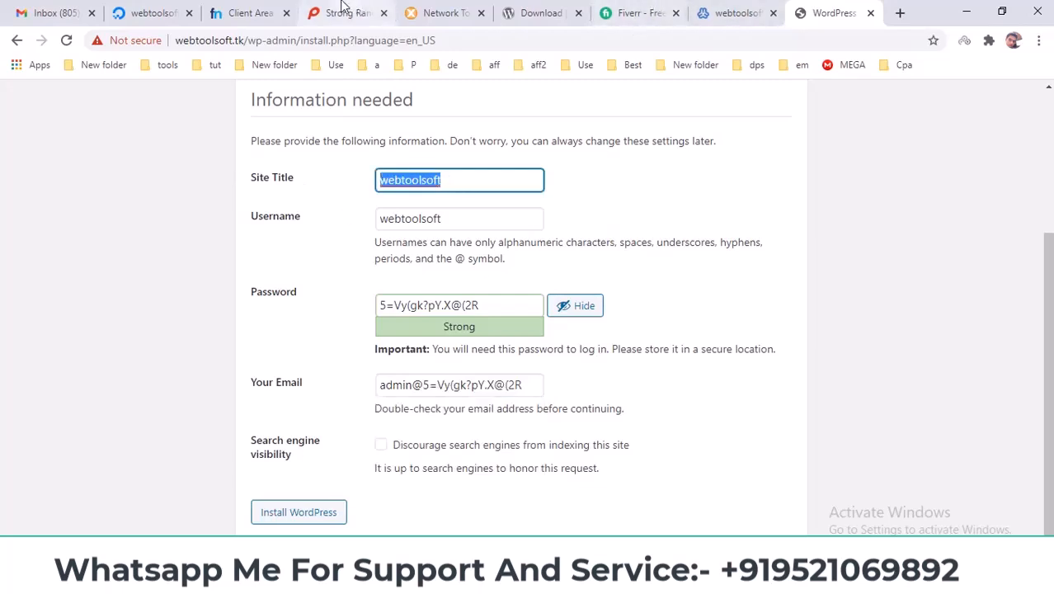
left_click(262, 9)
left_click_drag(596, 178, 798, 178)
left_click(829, 12)
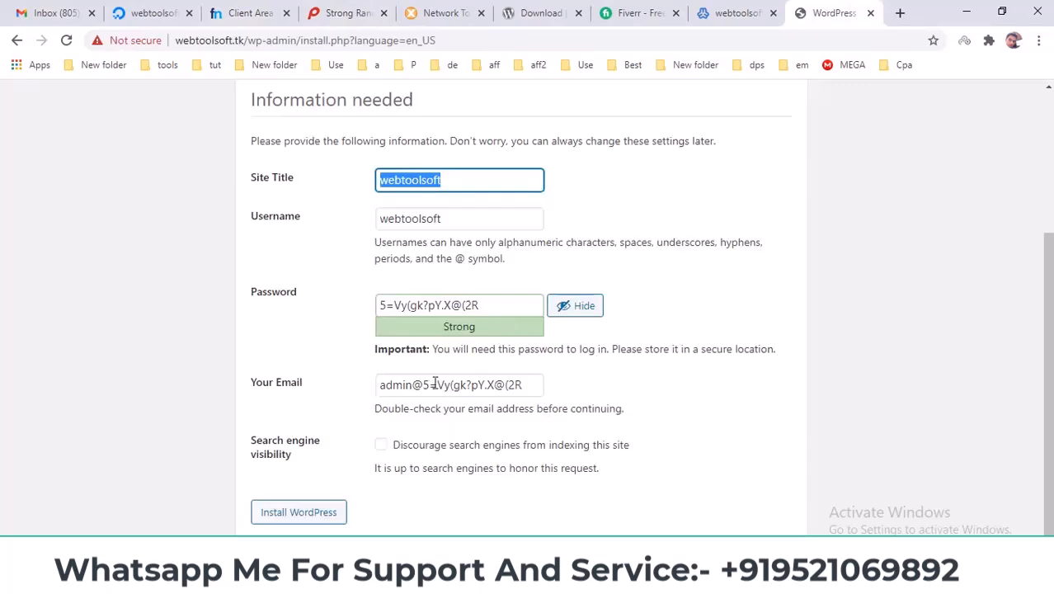
left_click_drag(423, 385, 717, 383)
key("ctrl+v")
left_click(721, 396)
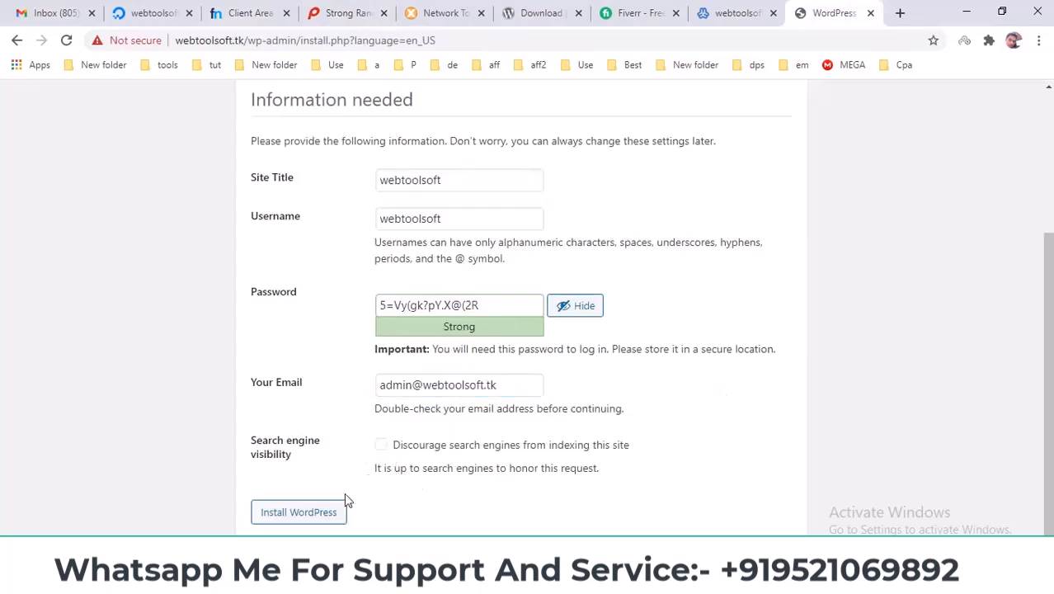
left_click(290, 518)
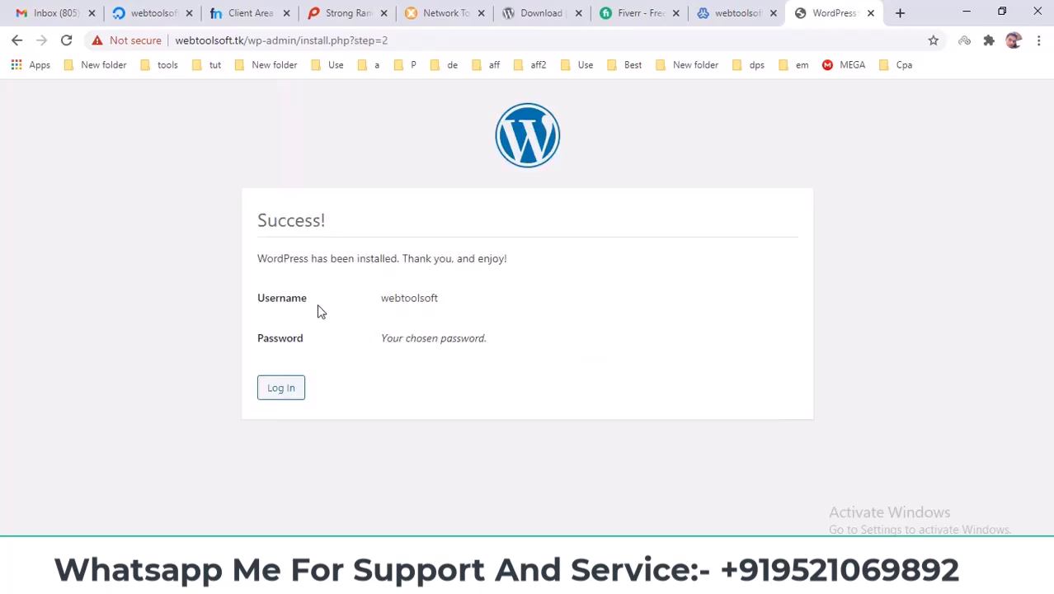
Go to the WordPress login page and paste the admin login from Virtualmin as the username.
triple_click(288, 220)
left_click(275, 392)
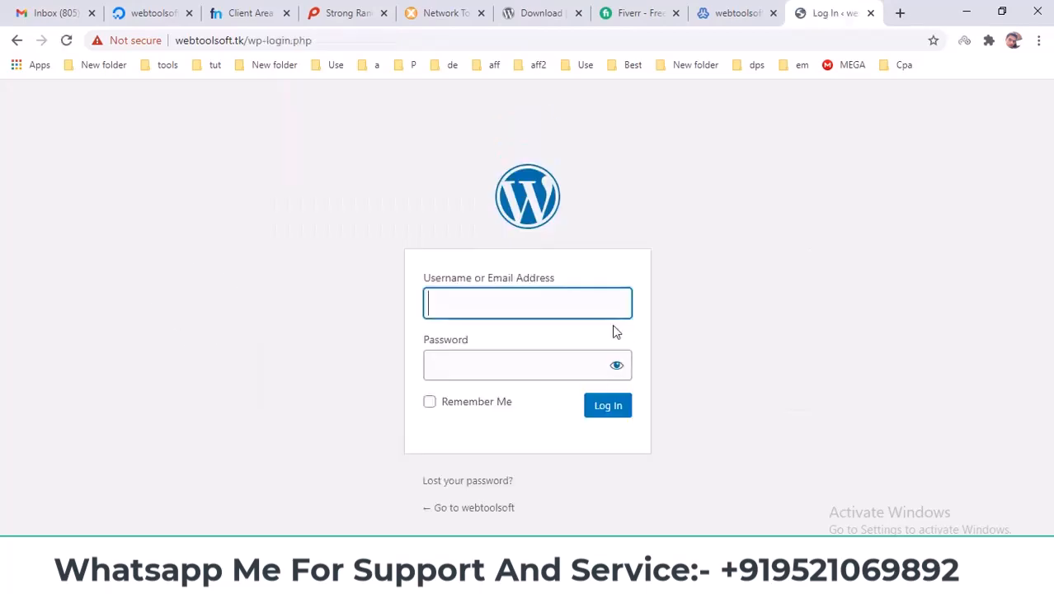
left_click(732, 12)
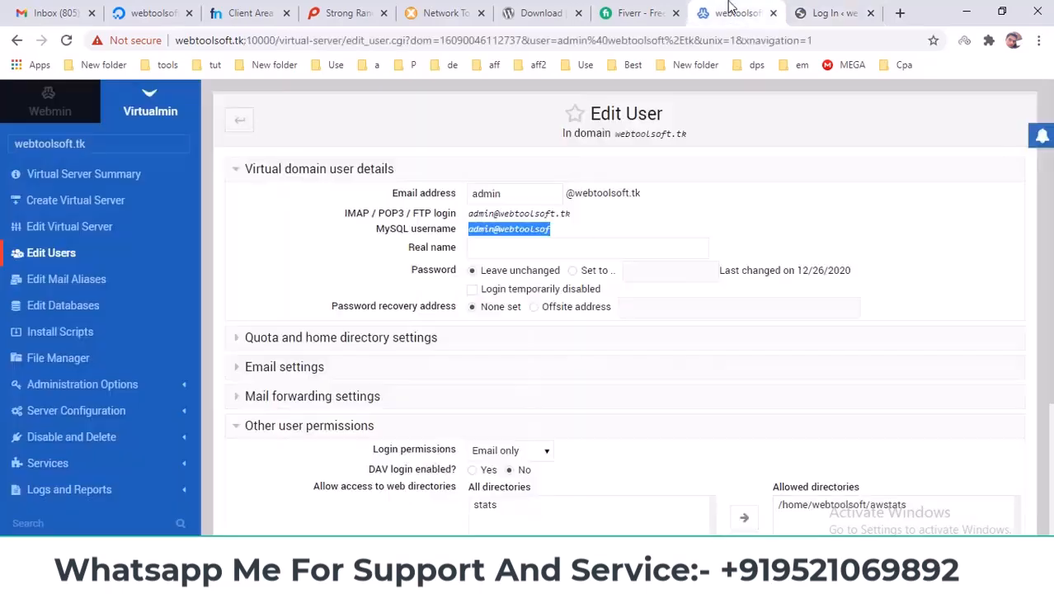
left_click_drag(469, 213, 577, 215)
left_click(841, 12)
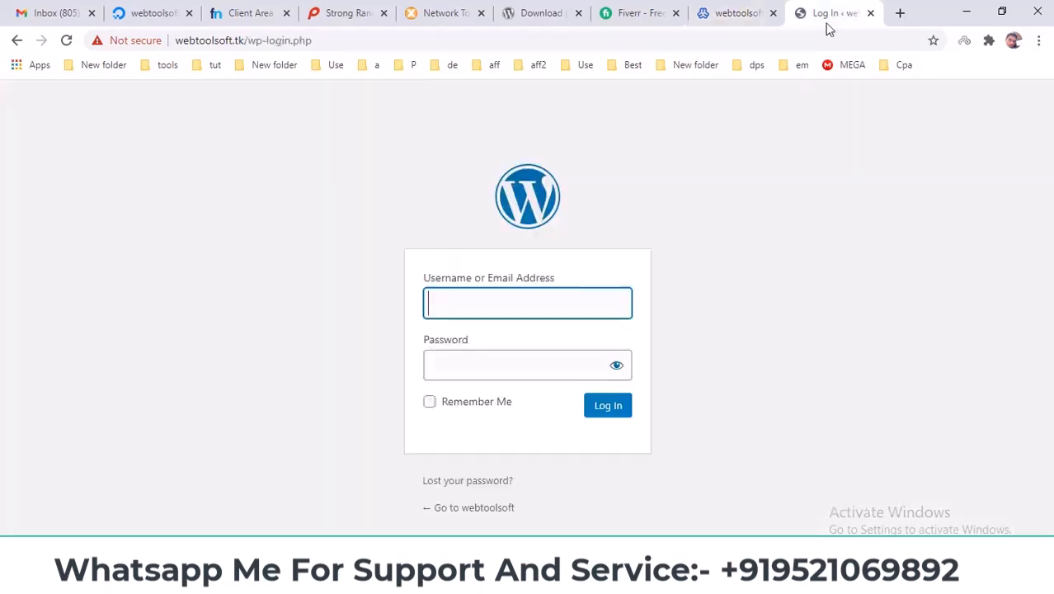
key("ctrl+v")
Paste the saved password from the notes and sign in to the Dashboard.
mouse_move(662, 581)
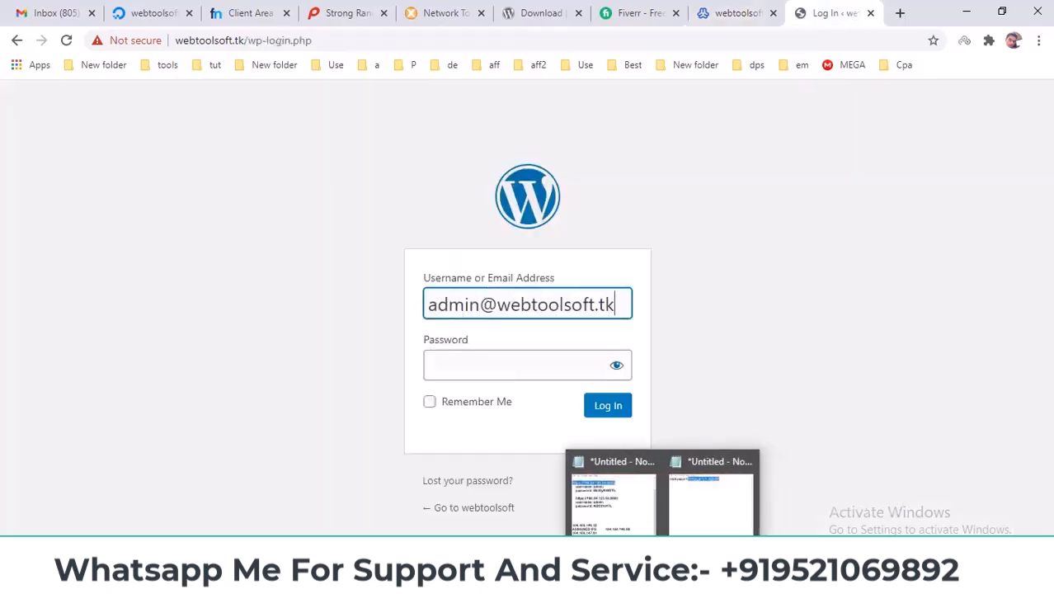
left_click(711, 495)
right_click(538, 260)
left_click(569, 308)
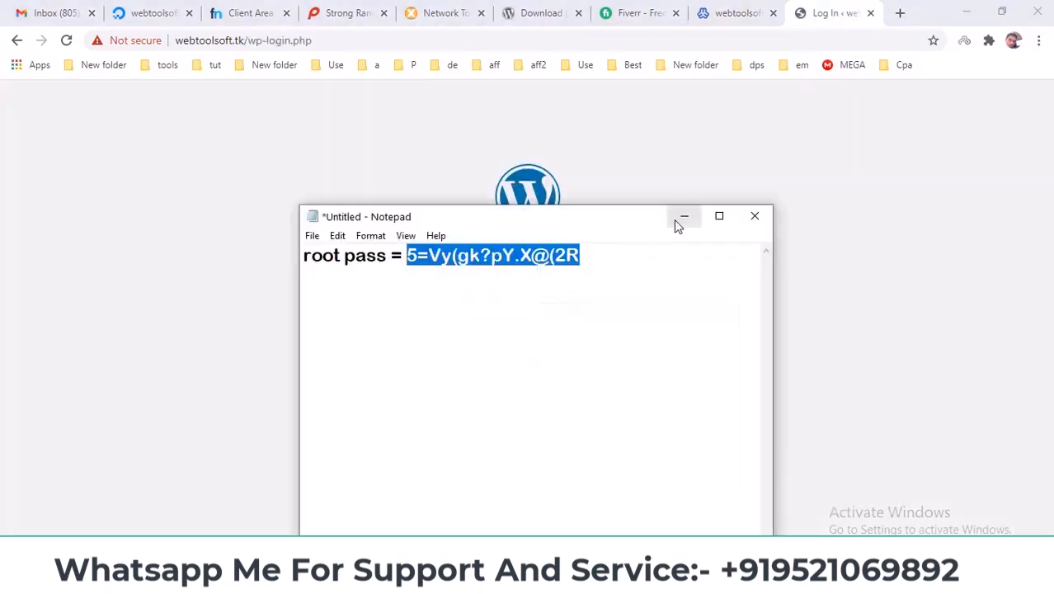
left_click(681, 217)
left_click(504, 357)
key("ctrl+v")
left_click(620, 407)
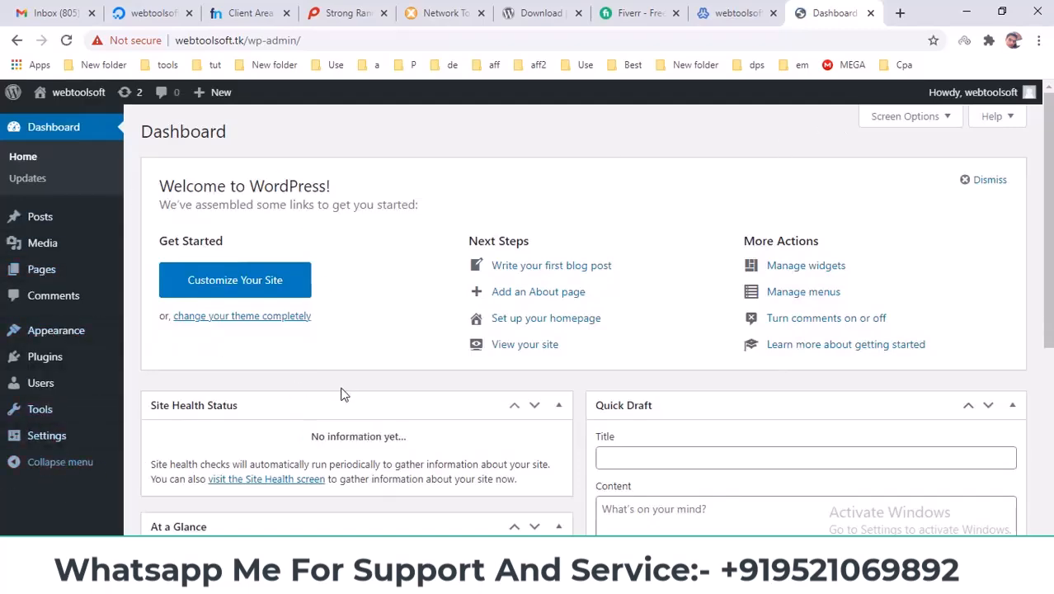
Scroll through the WordPress Dashboard, then bring forward the other Chrome window.
scroll(345, 387, "down", 1)
scroll(345, 388, "down", 2)
scroll(363, 371, "up", 3)
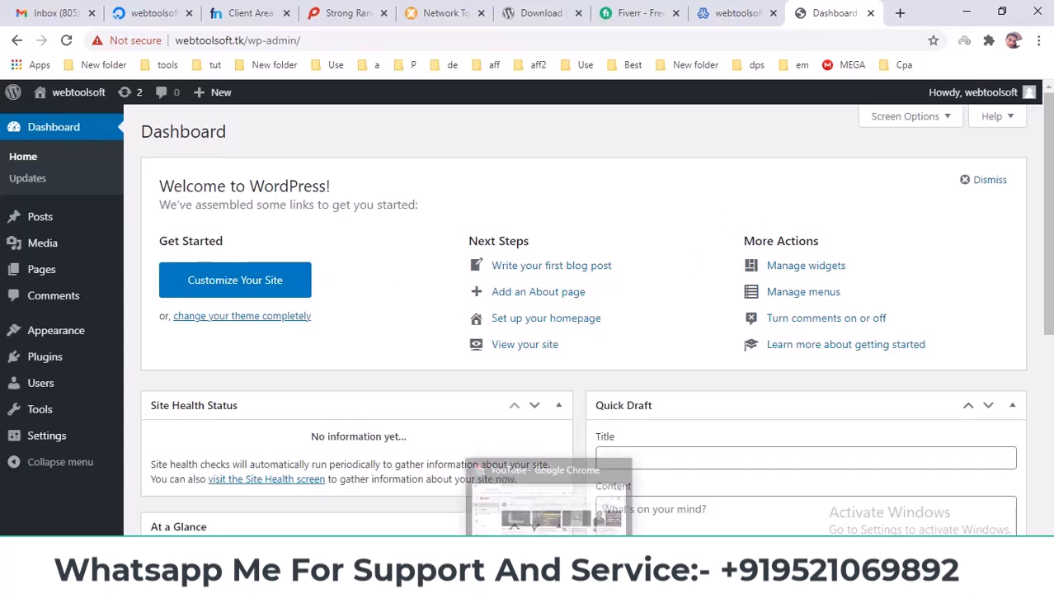
left_click(548, 581)
left_click(421, 10)
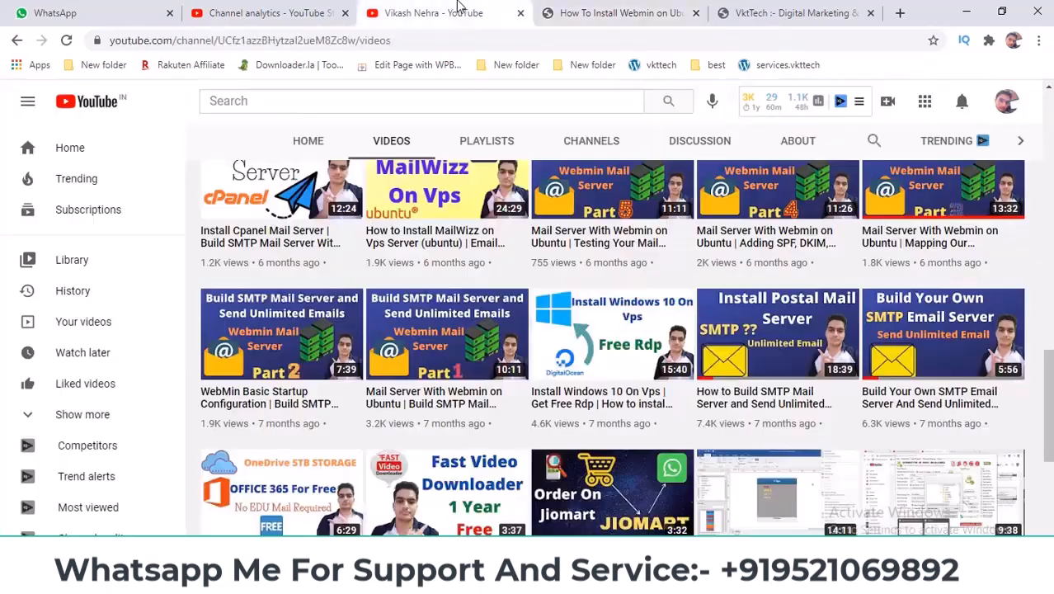
scroll(492, 290, "up", 3)
scroll(492, 290, "up", 2)
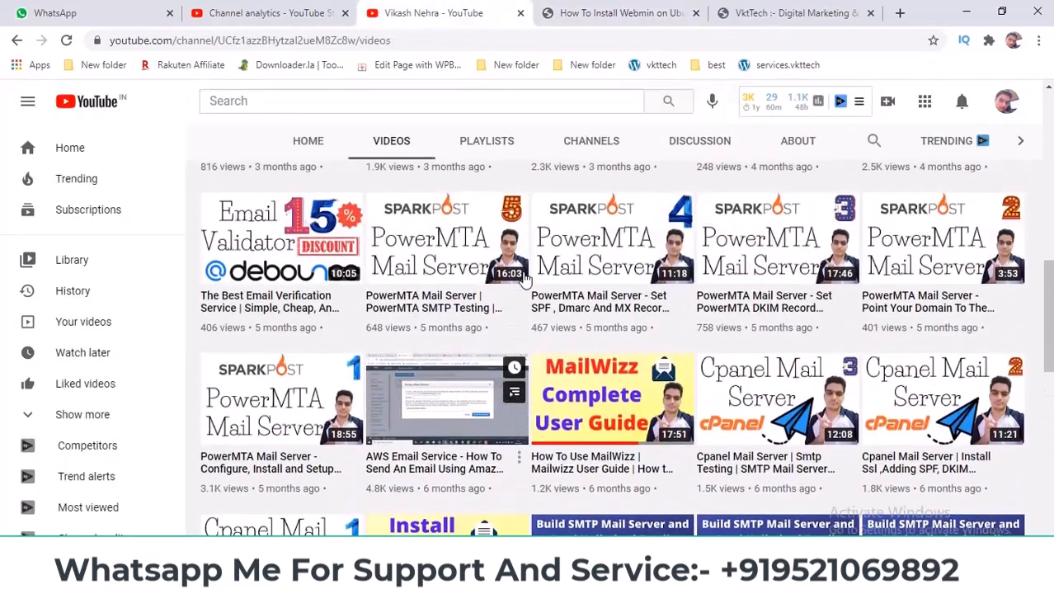
left_click(666, 8)
scroll(231, 272, "up", 12)
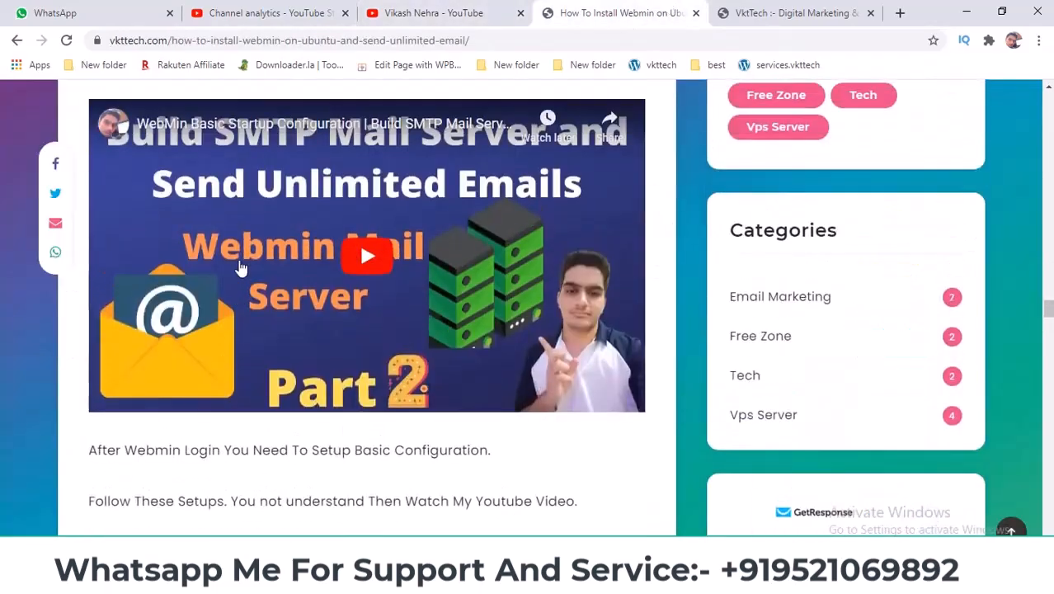
scroll(240, 264, "up", 4)
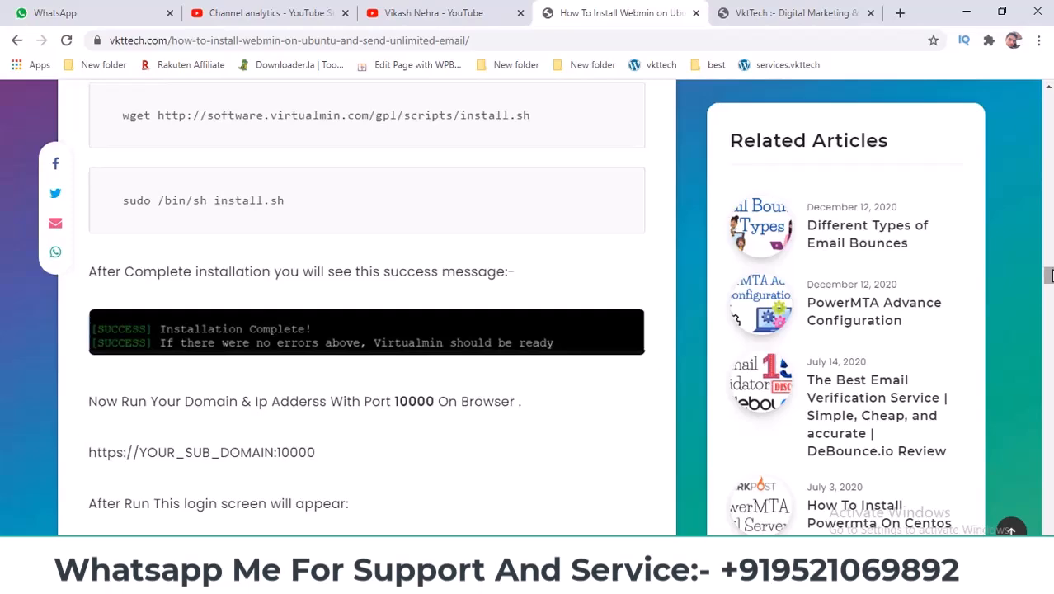
left_click_drag(1048, 275, 1049, 100)
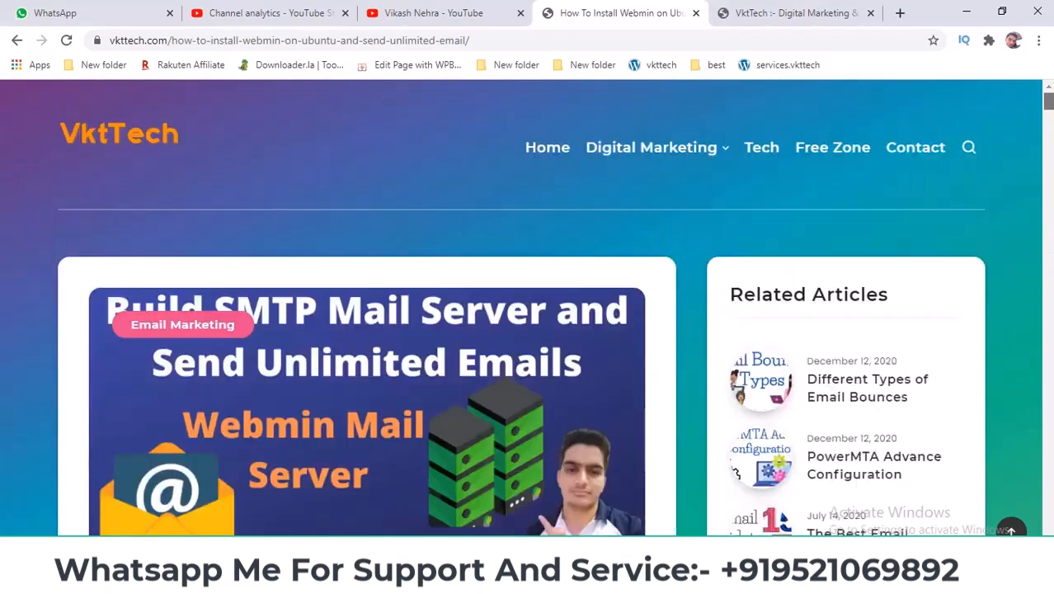
scroll(462, 329, "down", 4)
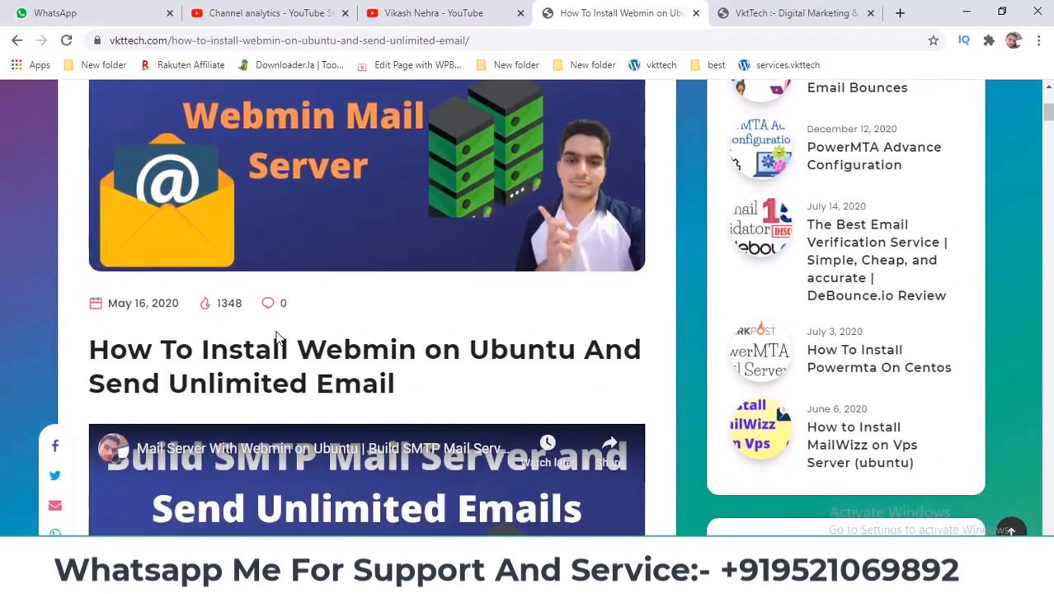
left_click_drag(1049, 114, 1050, 209)
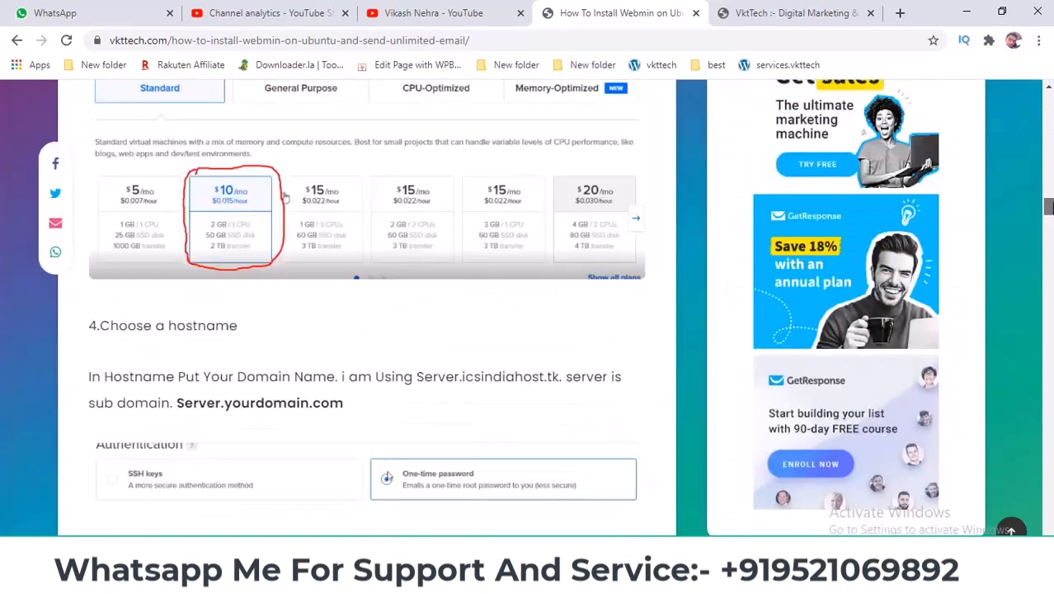
scroll(285, 195, "down", 10)
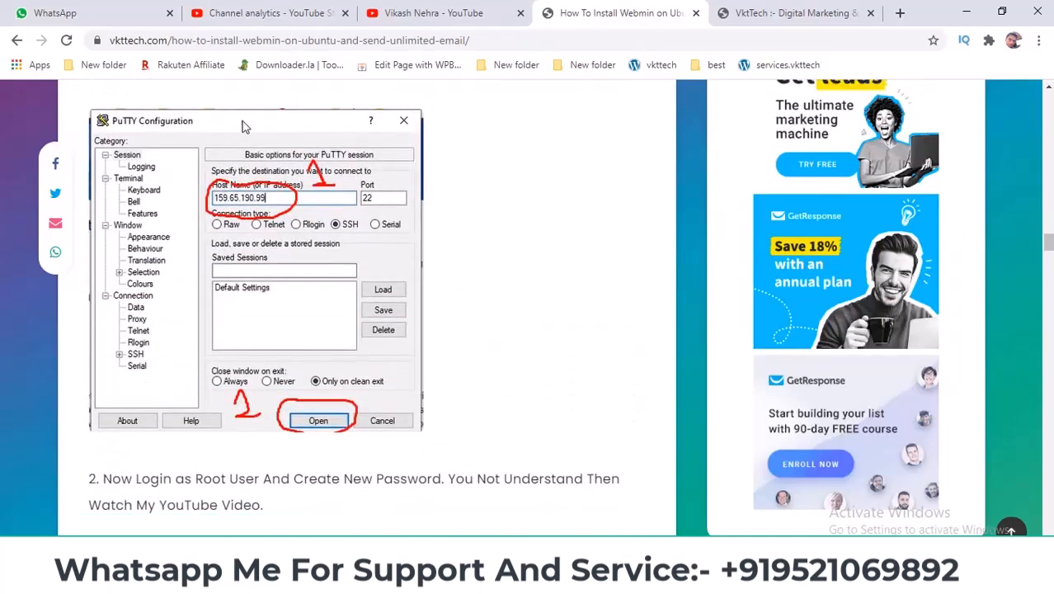
key("ctrl+shift+Tab")
scroll(519, 347, "up", 1)
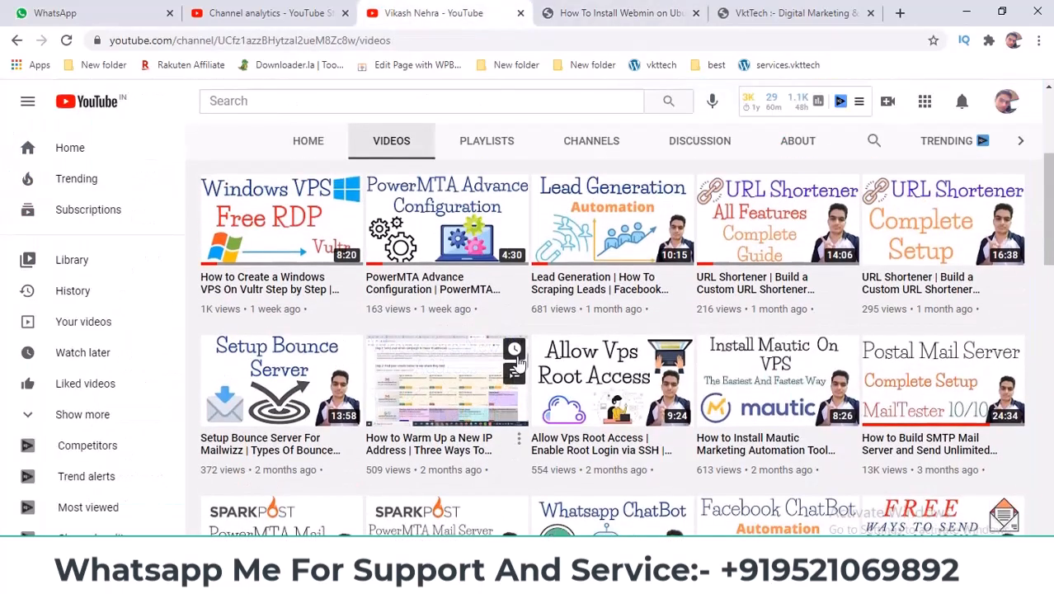